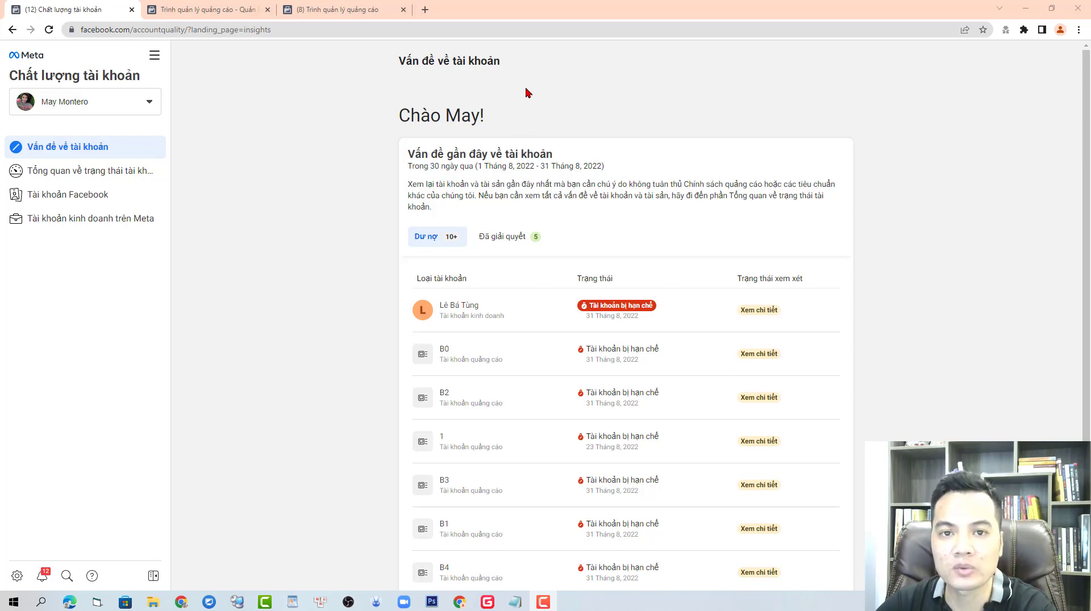
Open the restricted business account's details and read its identity confirmation and review request dialog without starting the request.
left_click(356, 29)
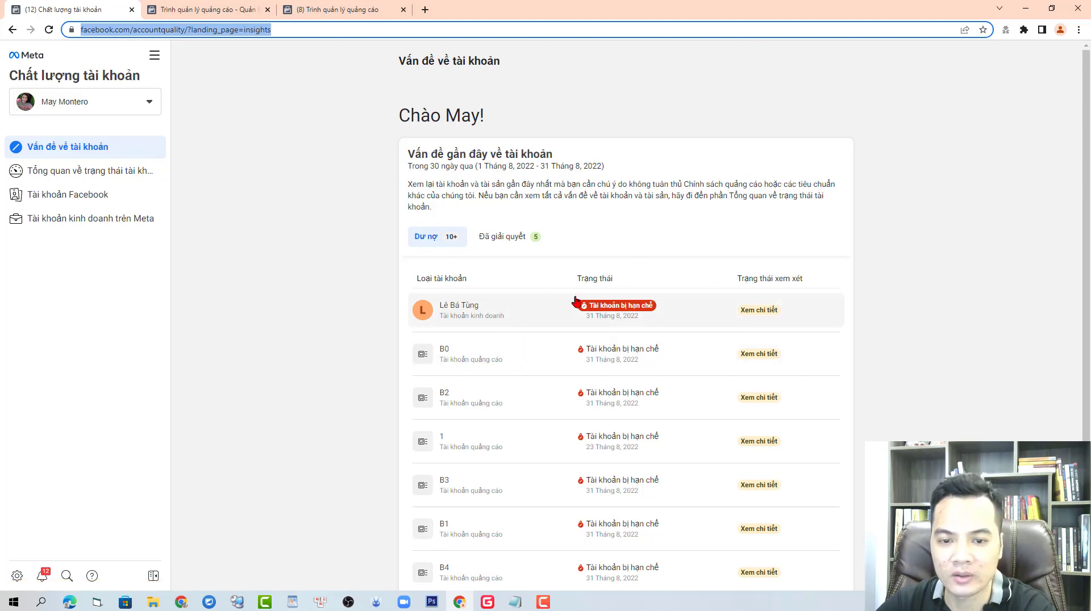
left_click(540, 320)
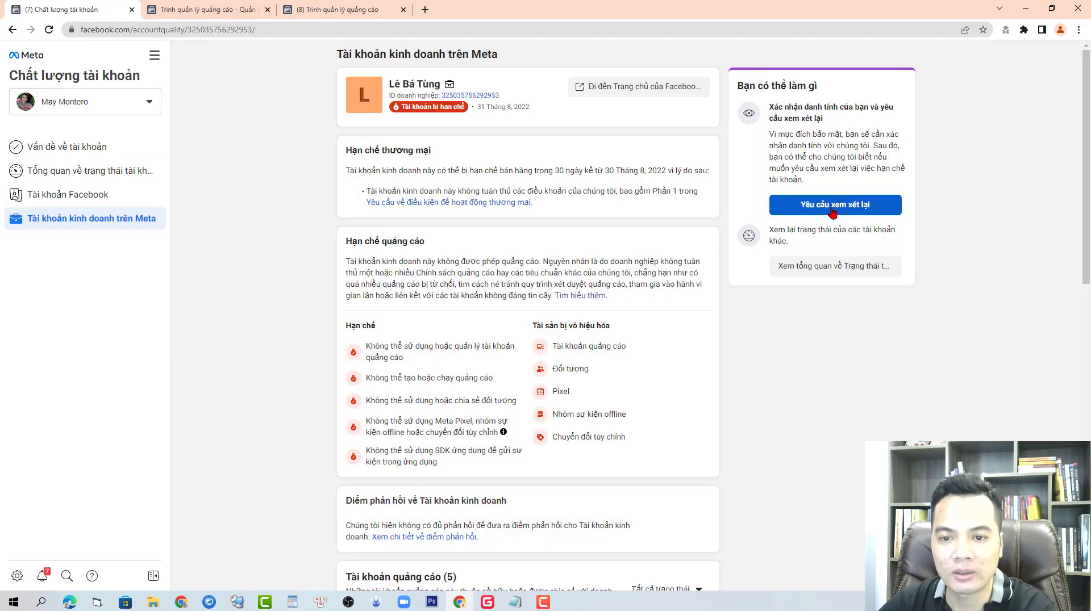
left_click(830, 211)
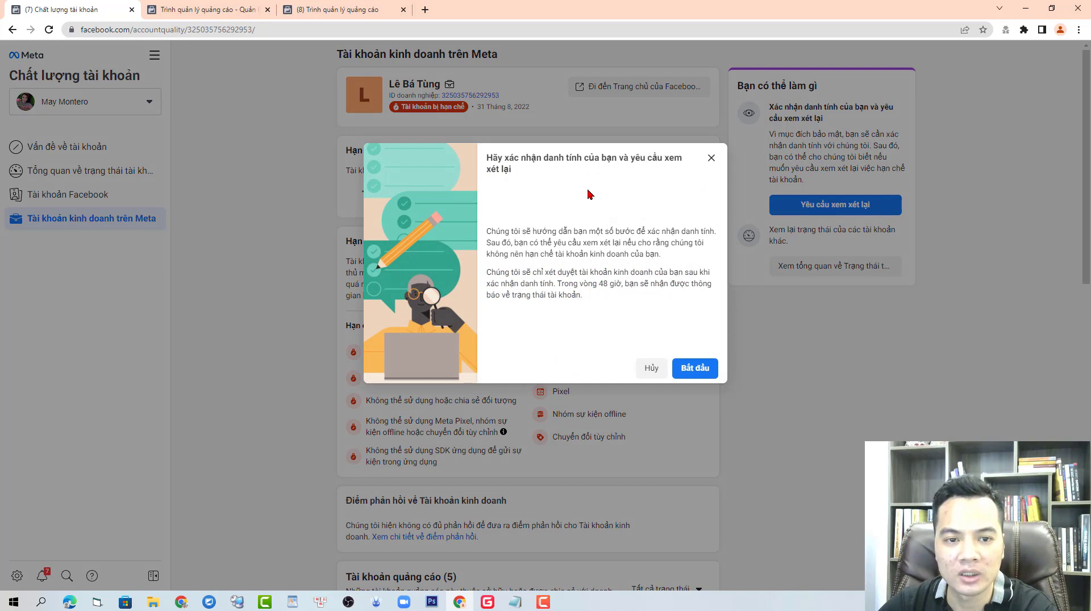
triple_click(502, 159)
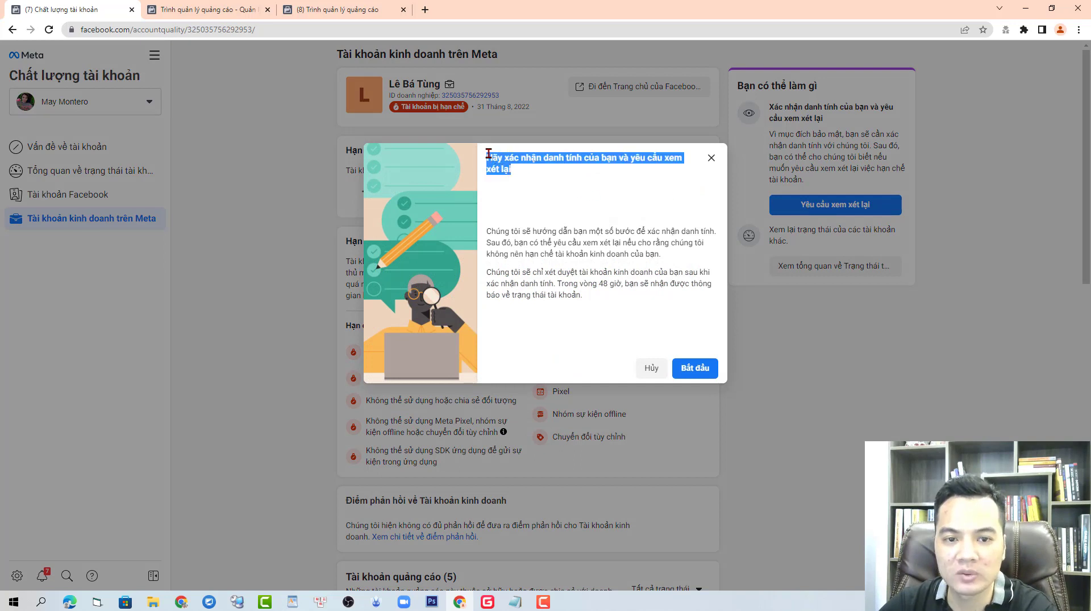
left_click(530, 155)
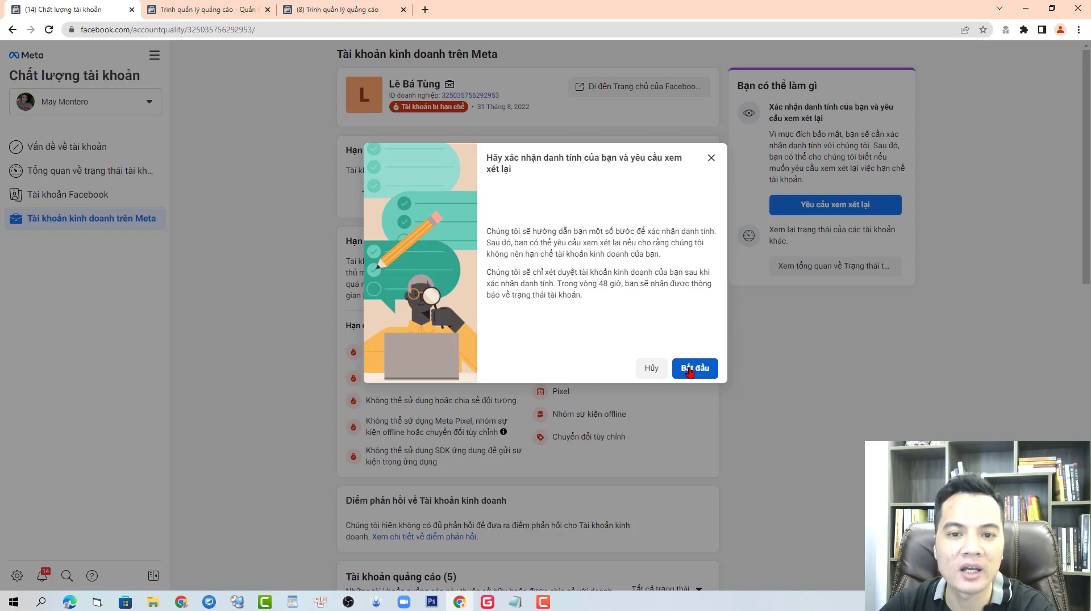
left_click(711, 159)
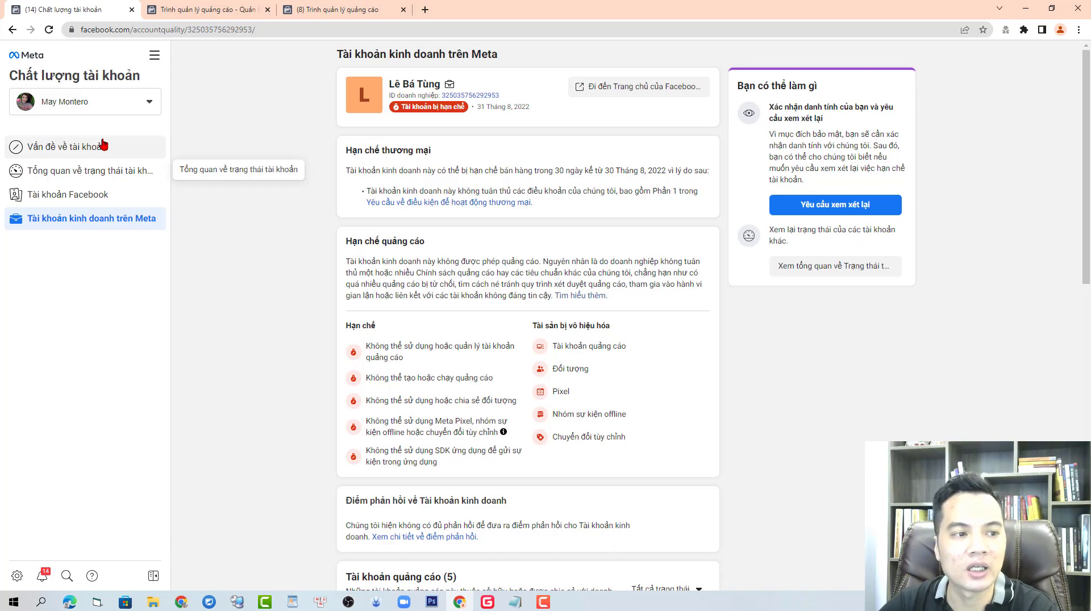
Return to the account issues overview, dismiss its introduction and switch to the restricted business account.
left_click(67, 146)
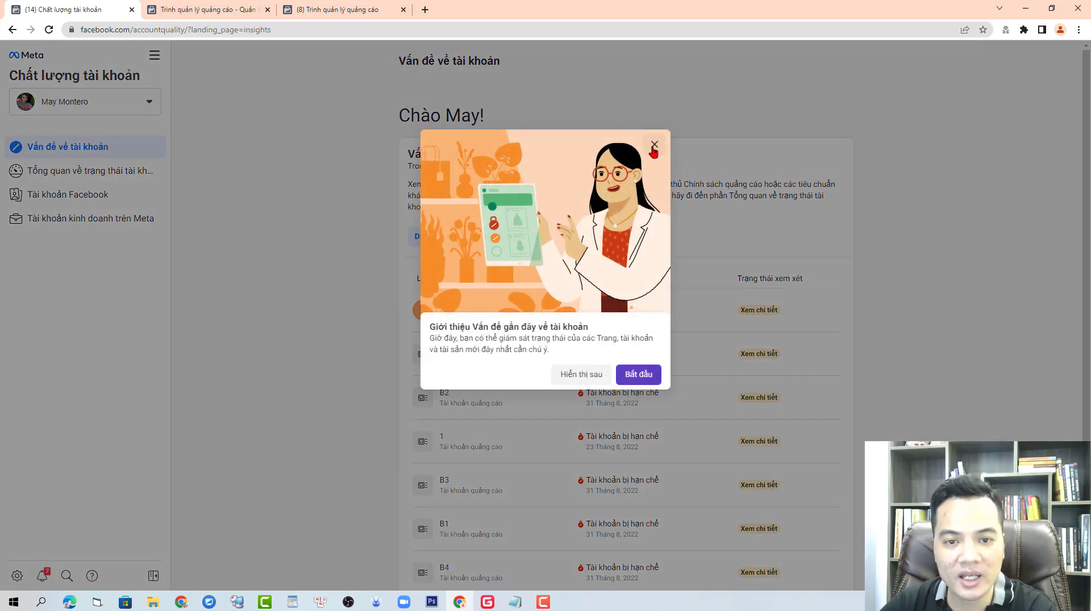
left_click(655, 144)
left_click(146, 103)
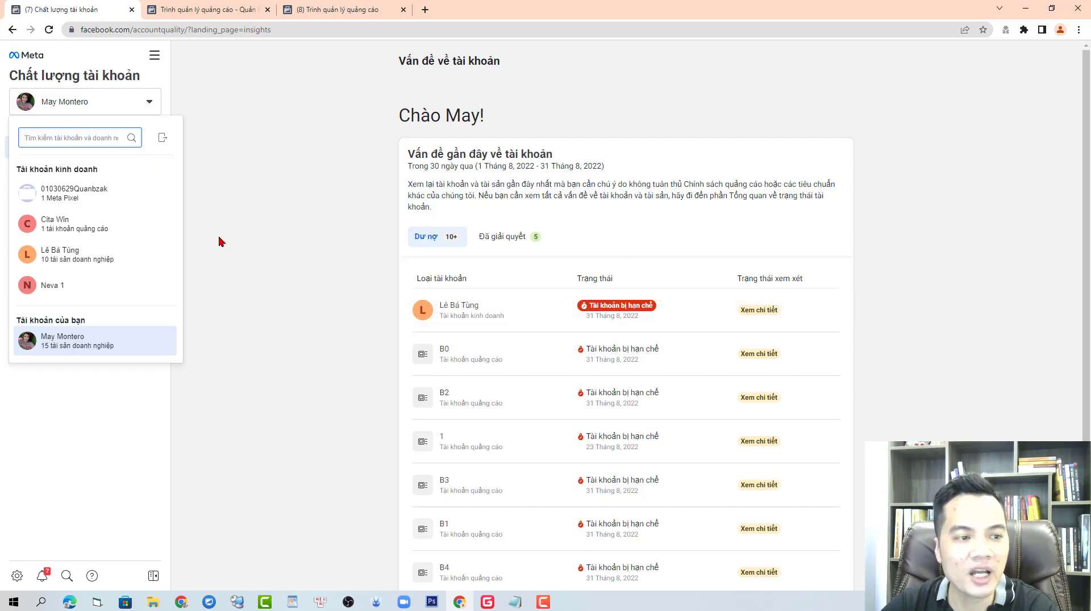
left_click(162, 255)
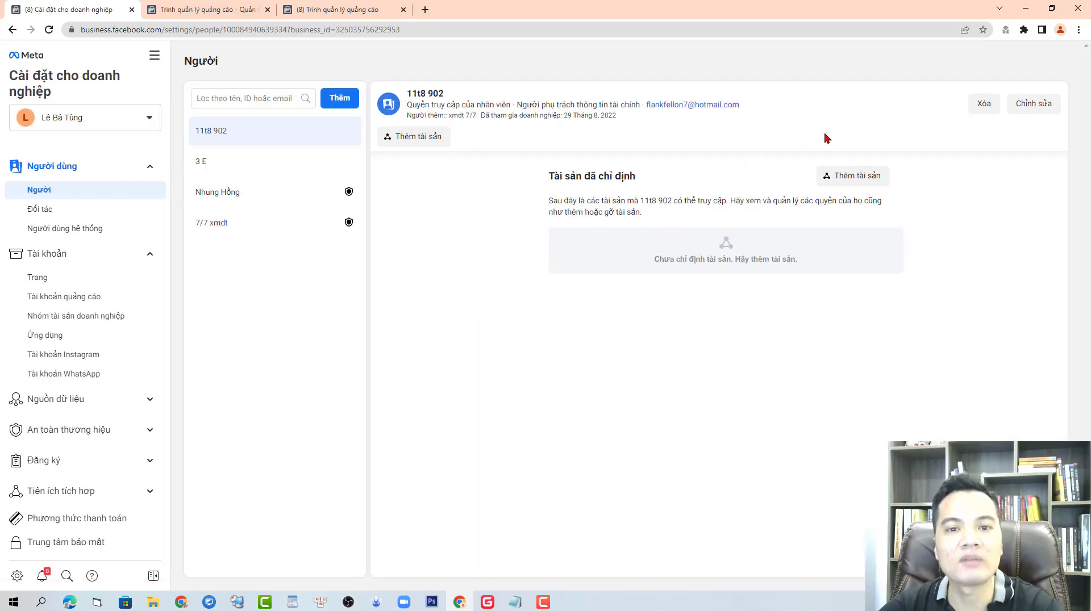
Close the two Ads Manager tabs, keeping only the business settings page open.
left_click(230, 10)
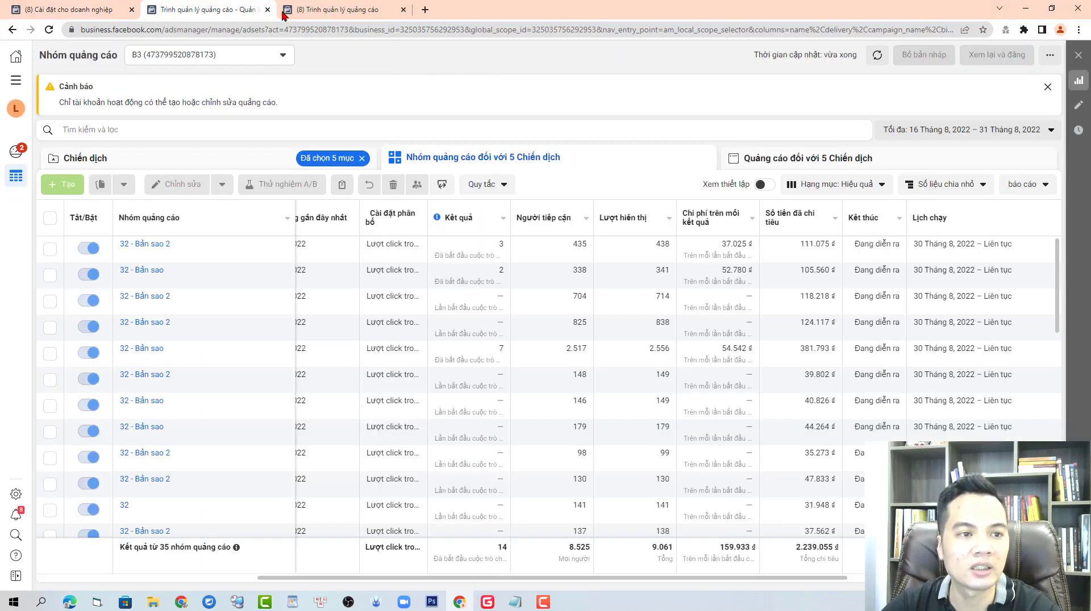
left_click(268, 9)
left_click(267, 10)
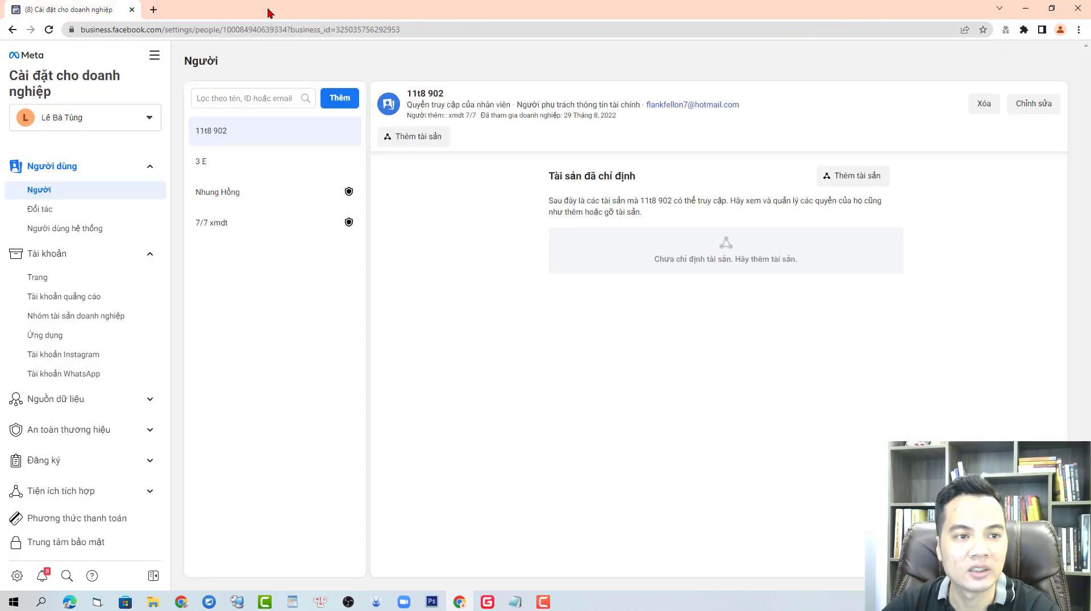
Open mail.tm in a new tab and sign out of the old mailbox to get a fresh temporary address.
left_click(152, 10)
type("mail")
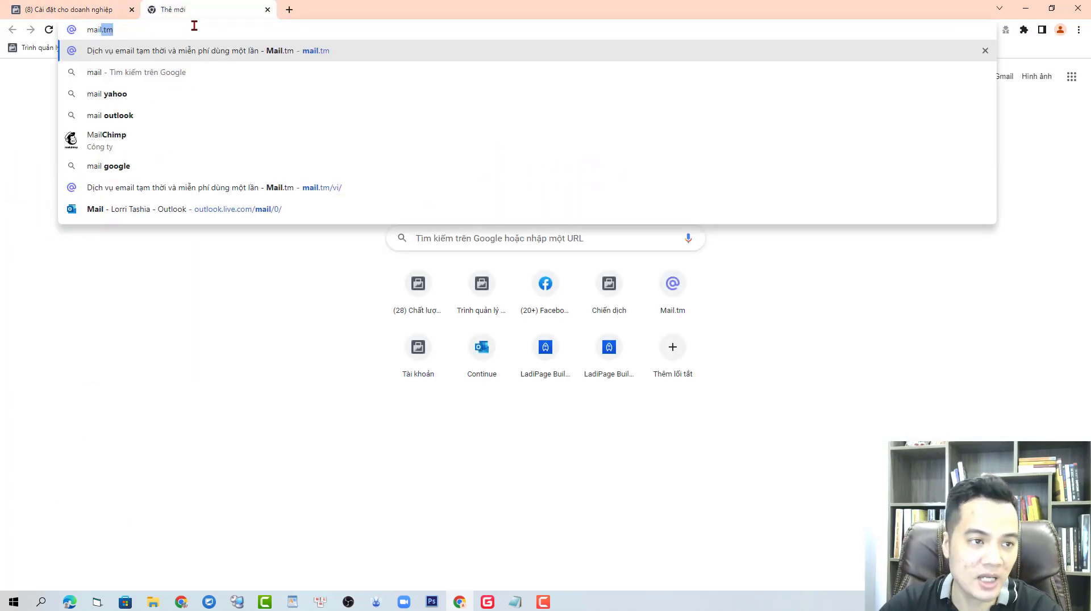
key("Return")
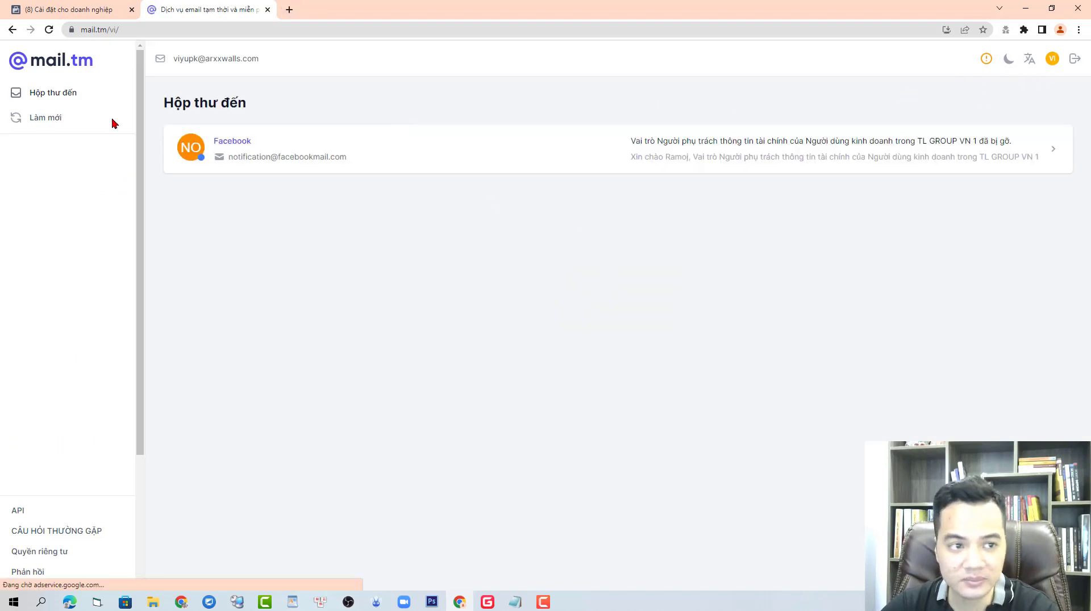
left_click(1069, 61)
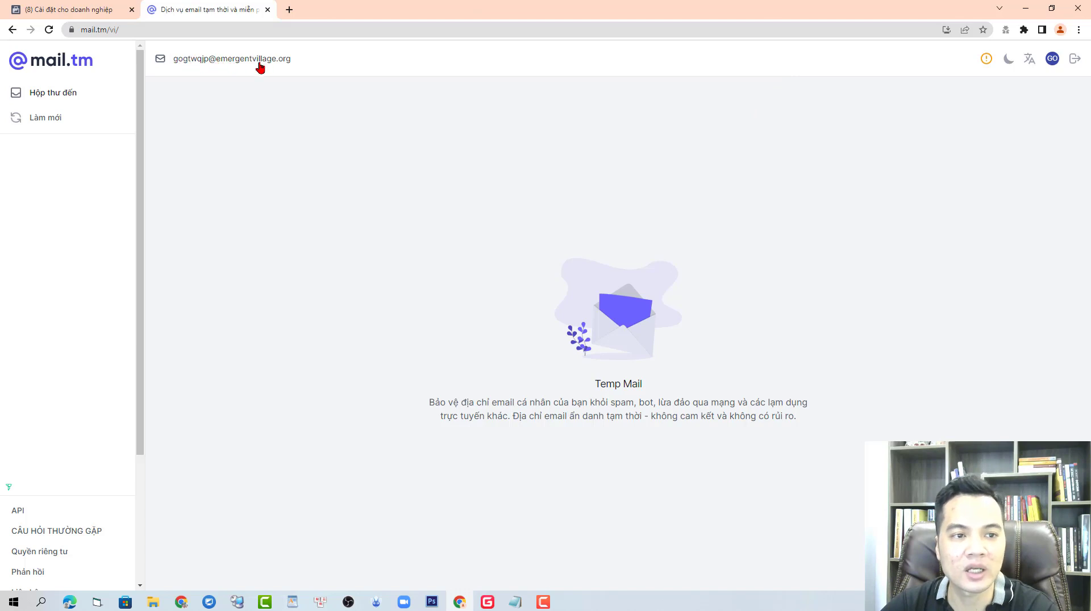
Create a new Chrome profile named "via kháng xmdt" without a Google account and without a desktop shortcut.
left_click(1060, 30)
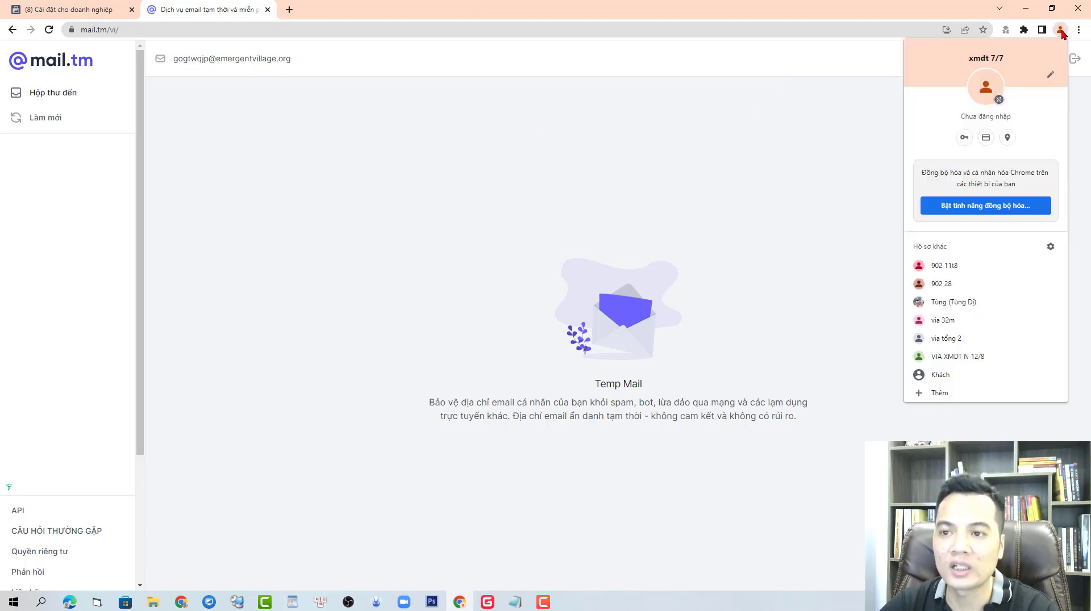
left_click(972, 395)
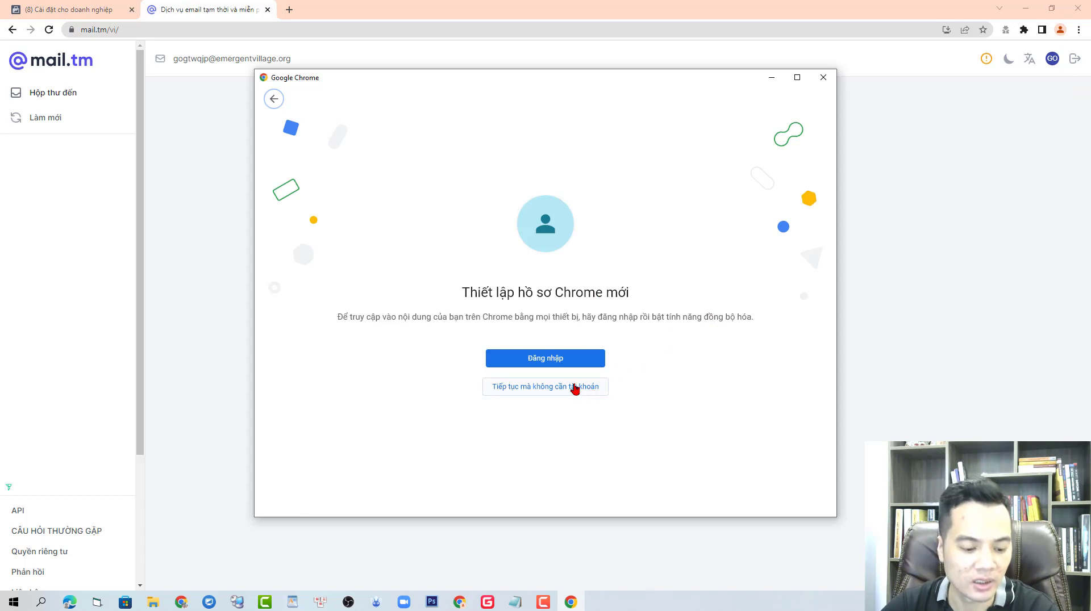
left_click(575, 388)
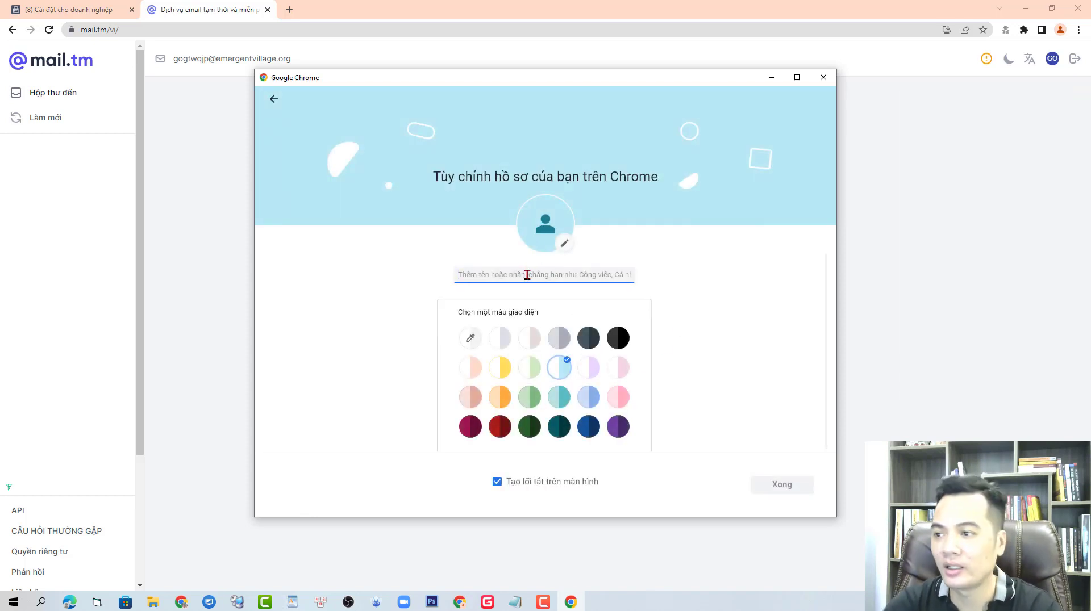
type("via kháng")
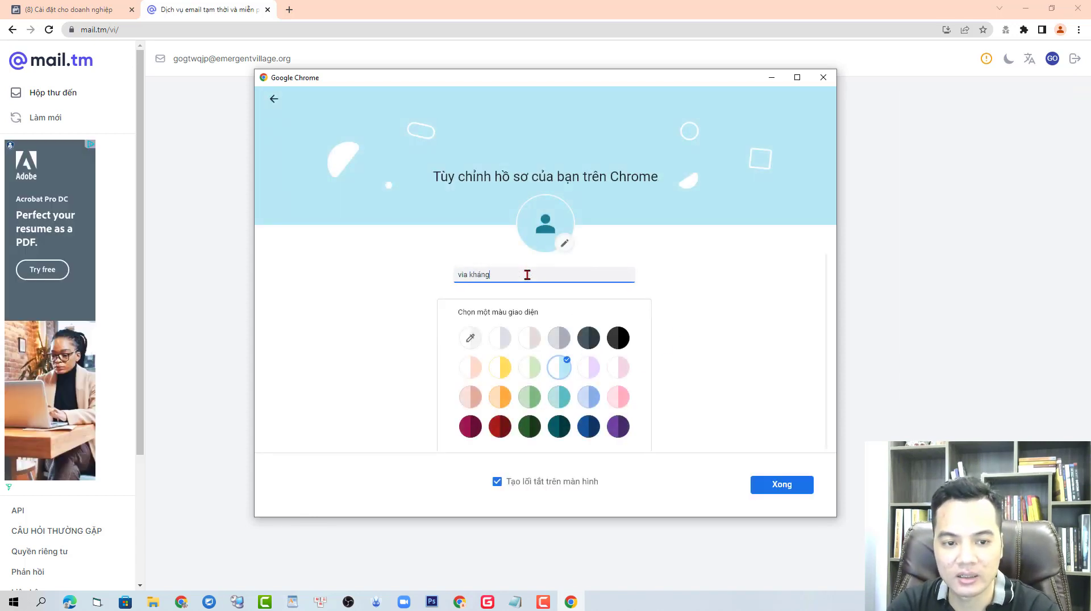
type(" xmdt")
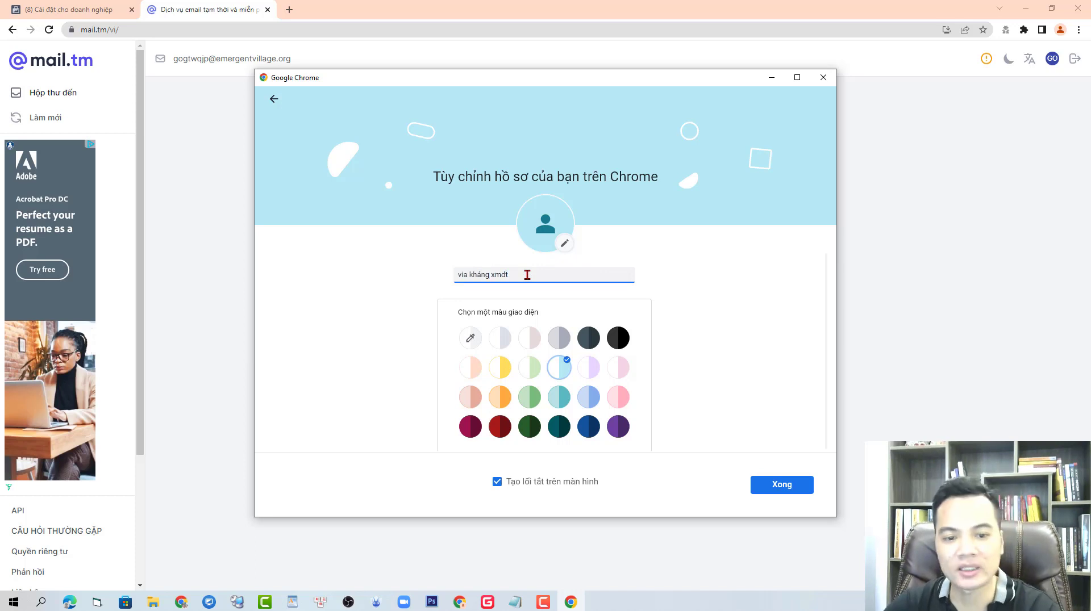
left_click(786, 494)
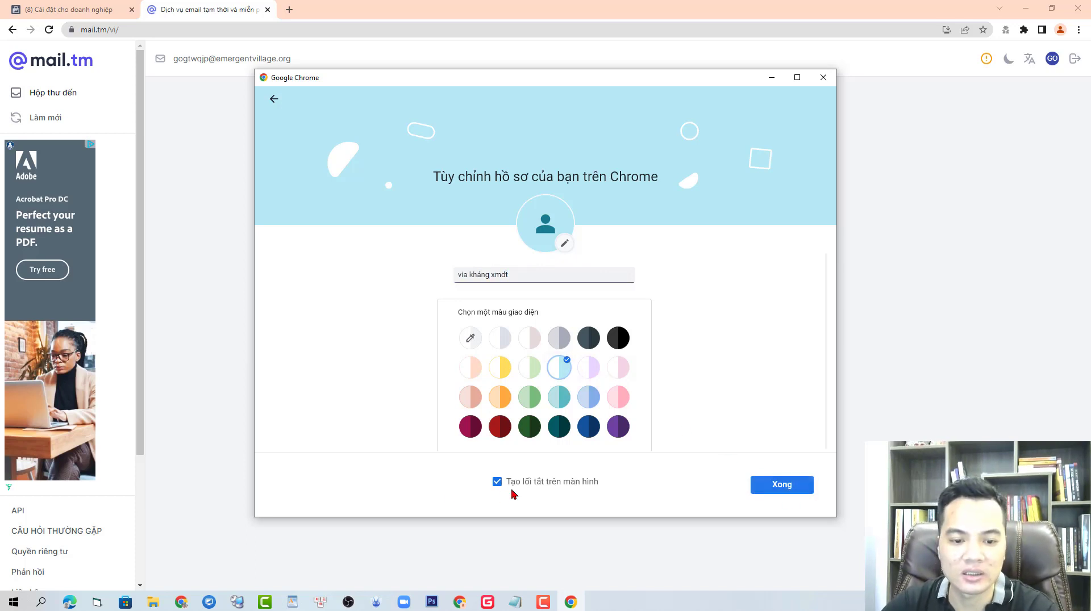
left_click(496, 482)
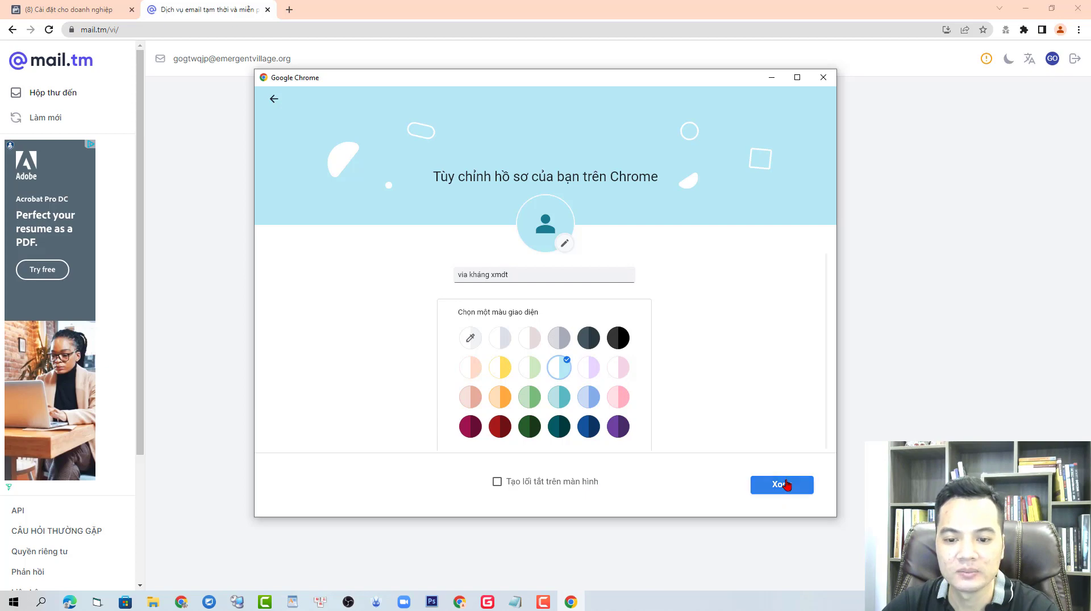
left_click(784, 484)
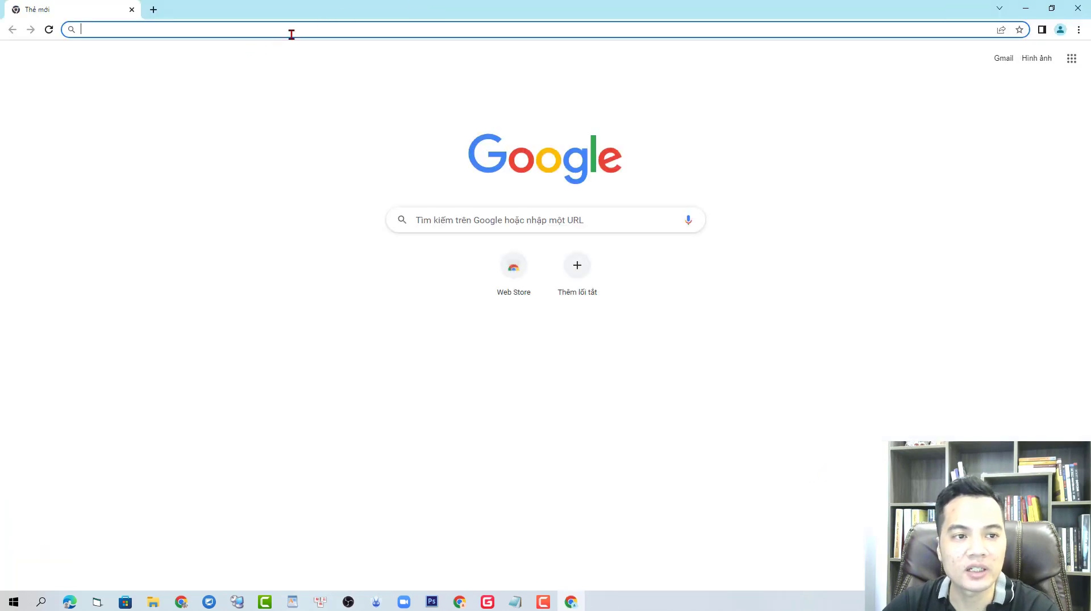
Search Google for "user agent switcher and manager" in the new profile.
type("user")
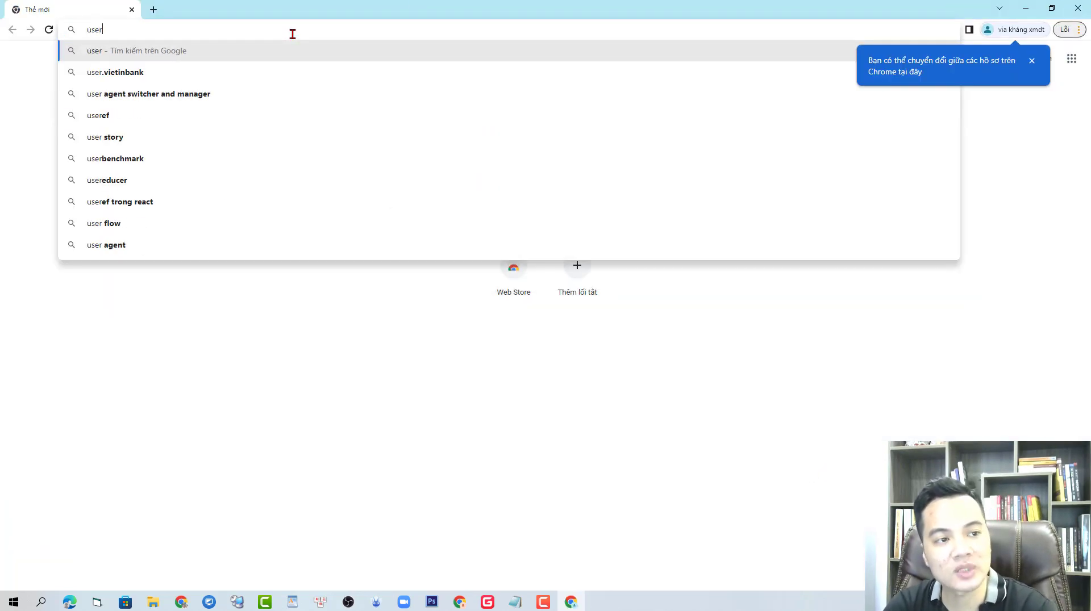
key("Down")
key("Down")
key("Return")
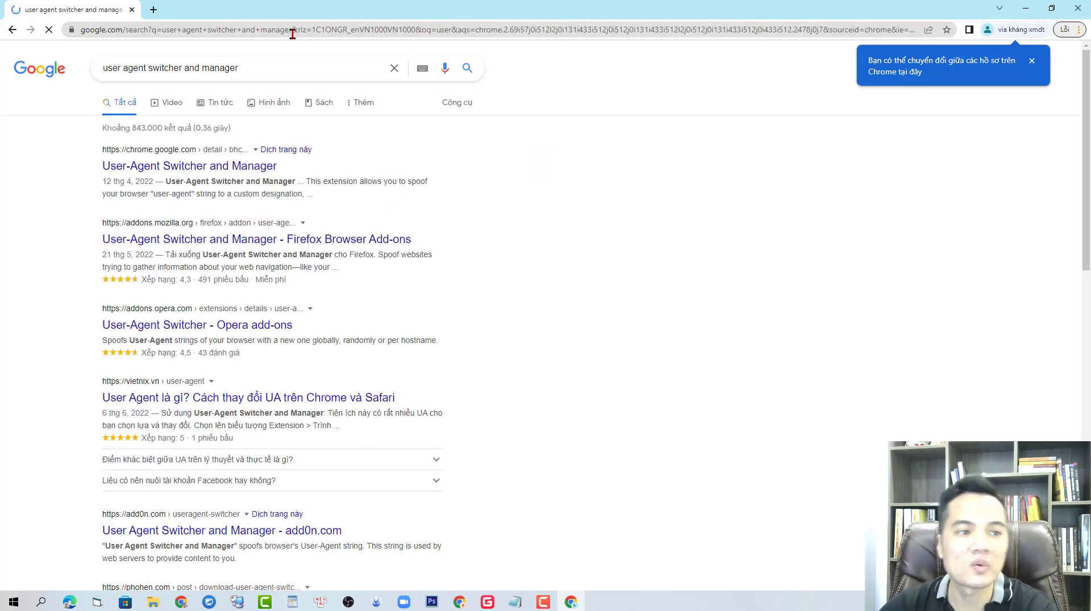
Add the User-Agent Switcher and Manager extension to Chrome from its Chrome Web Store page.
left_click(205, 165)
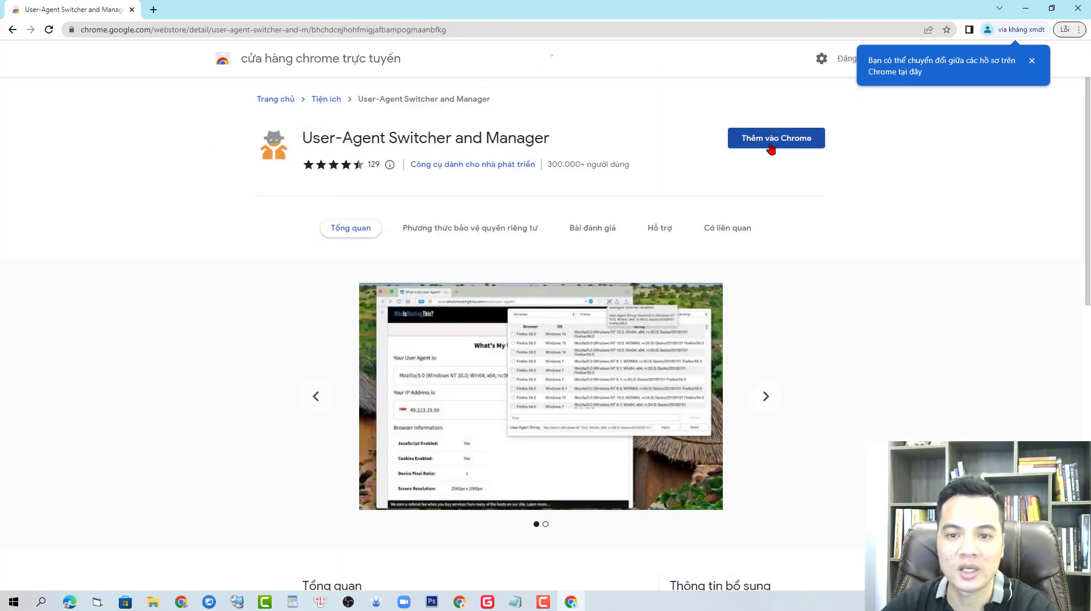
left_click(750, 136)
left_click(635, 131)
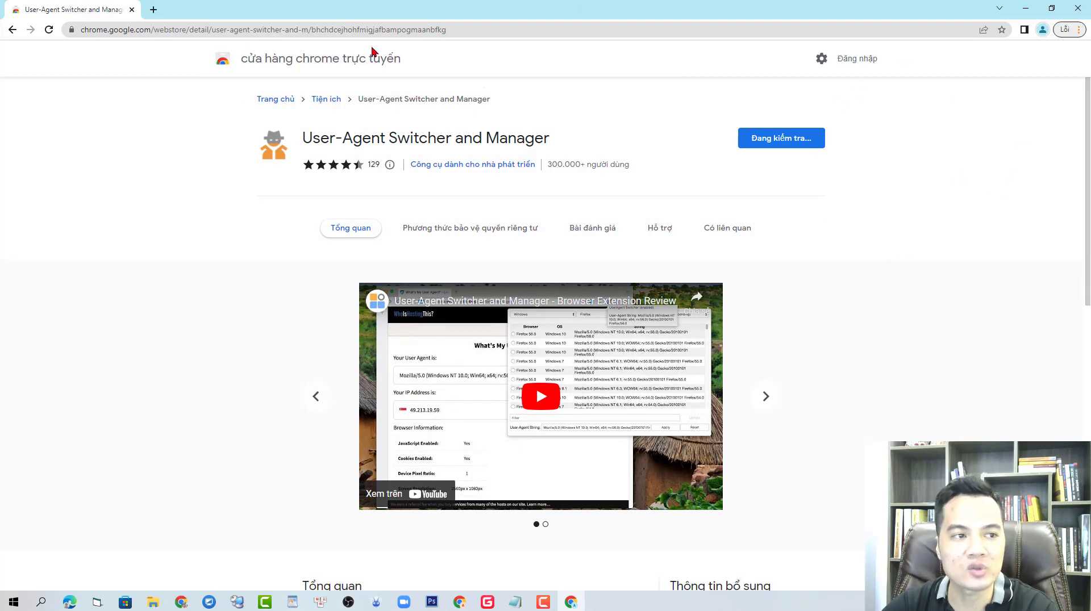
left_click(1043, 31)
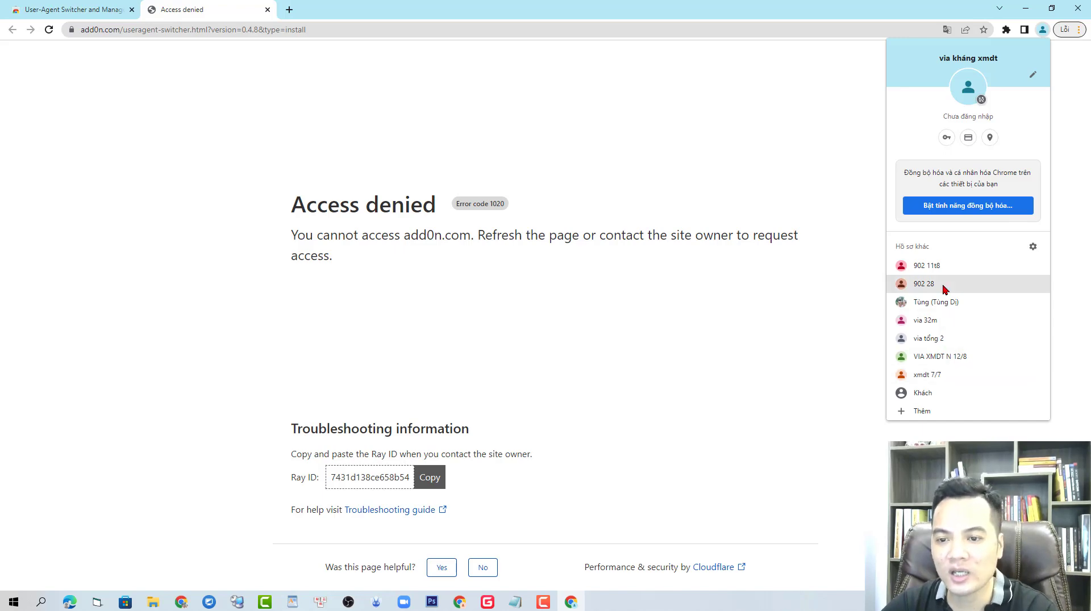
left_click(768, 142)
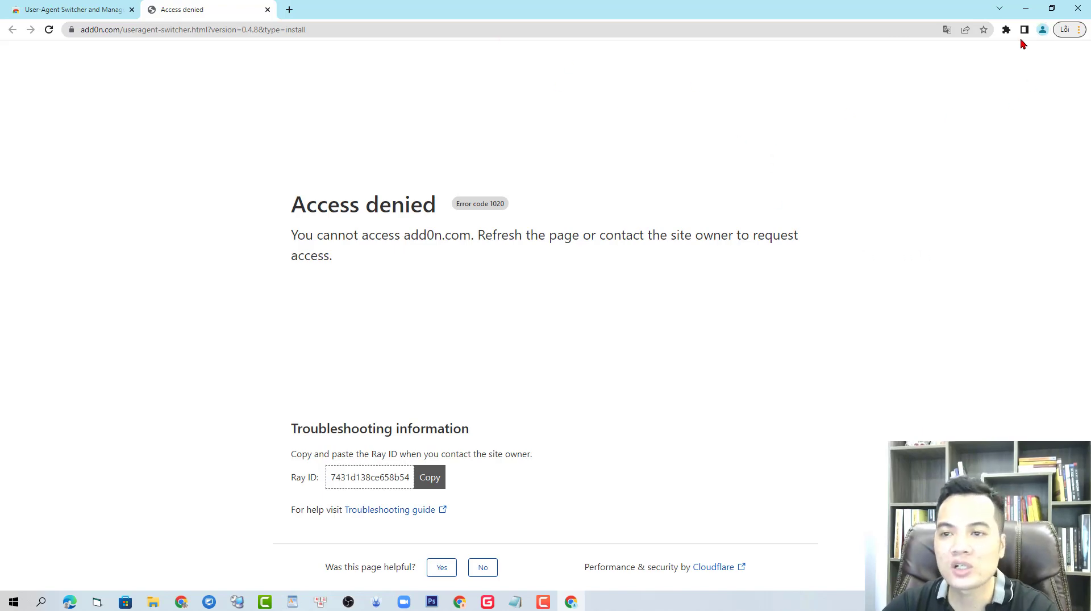
left_click(1043, 30)
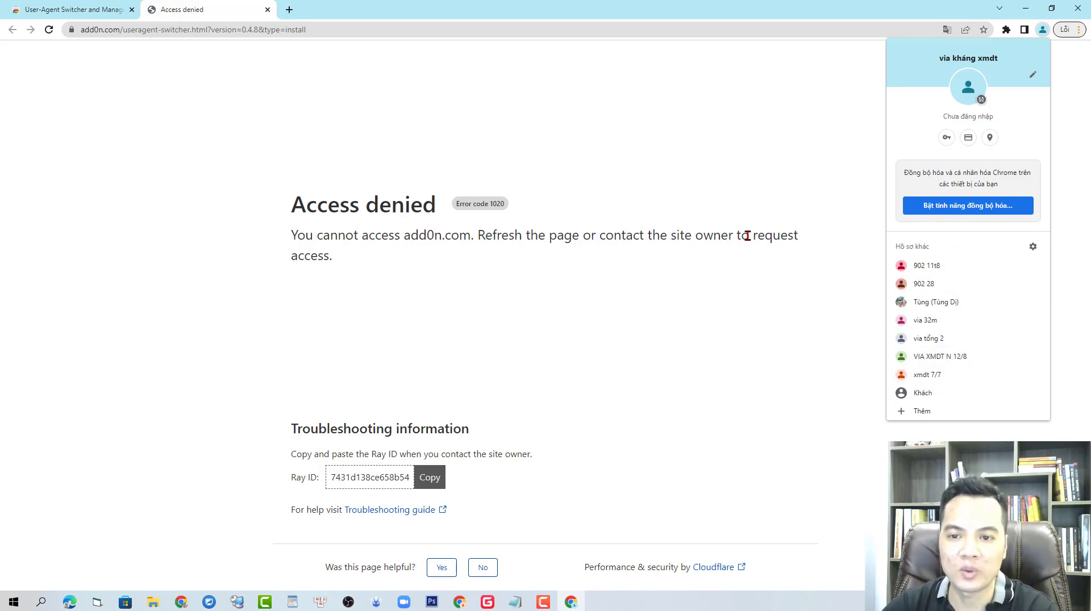
left_click(686, 104)
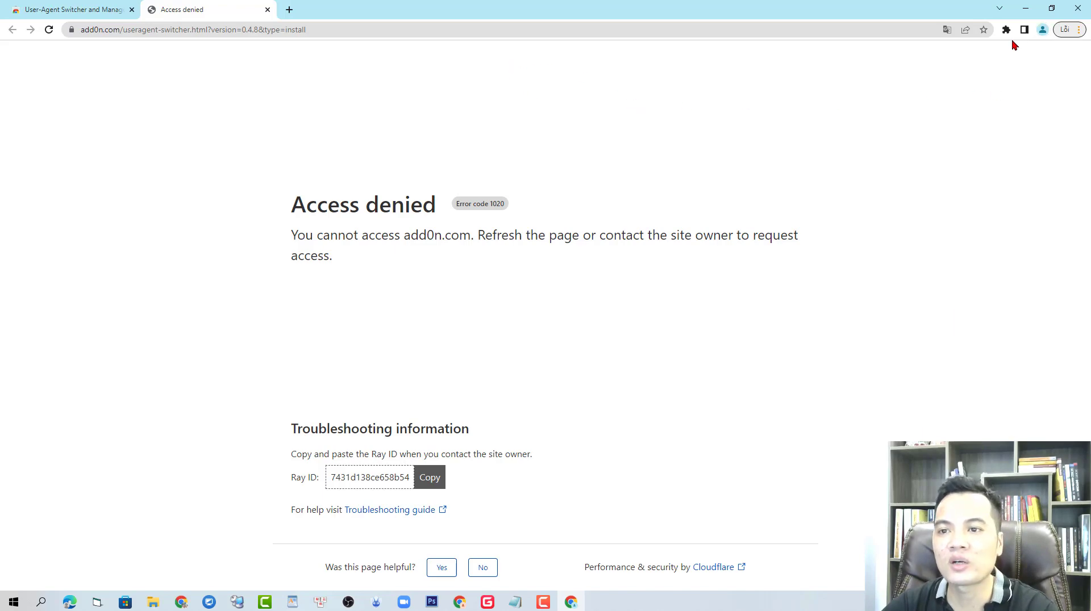
Pin the User-Agent Switcher and Manager extension and open its settings popup.
left_click(1006, 30)
left_click(979, 112)
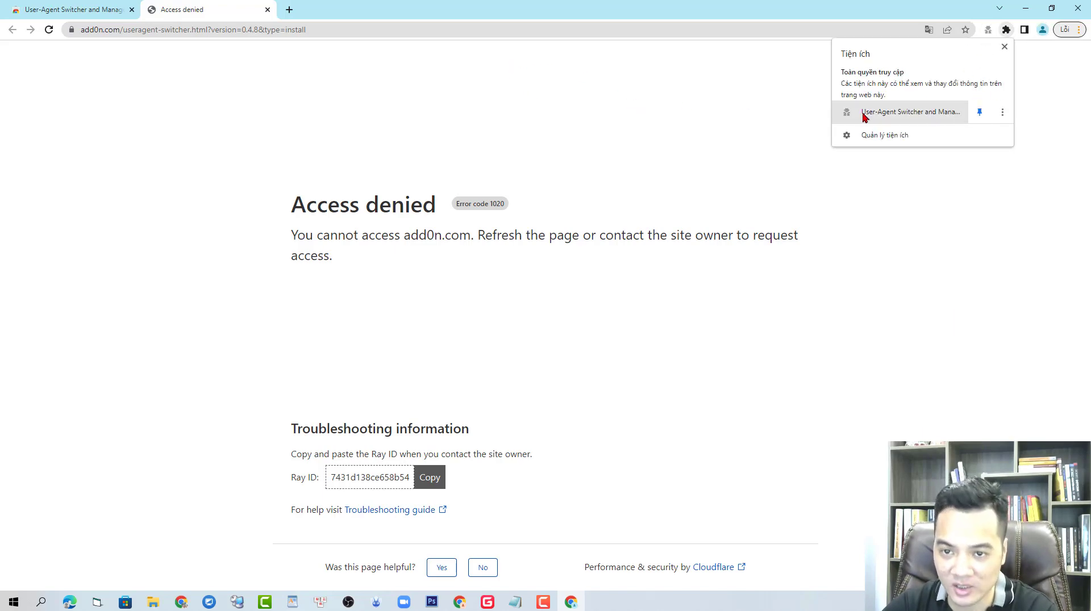
left_click(909, 112)
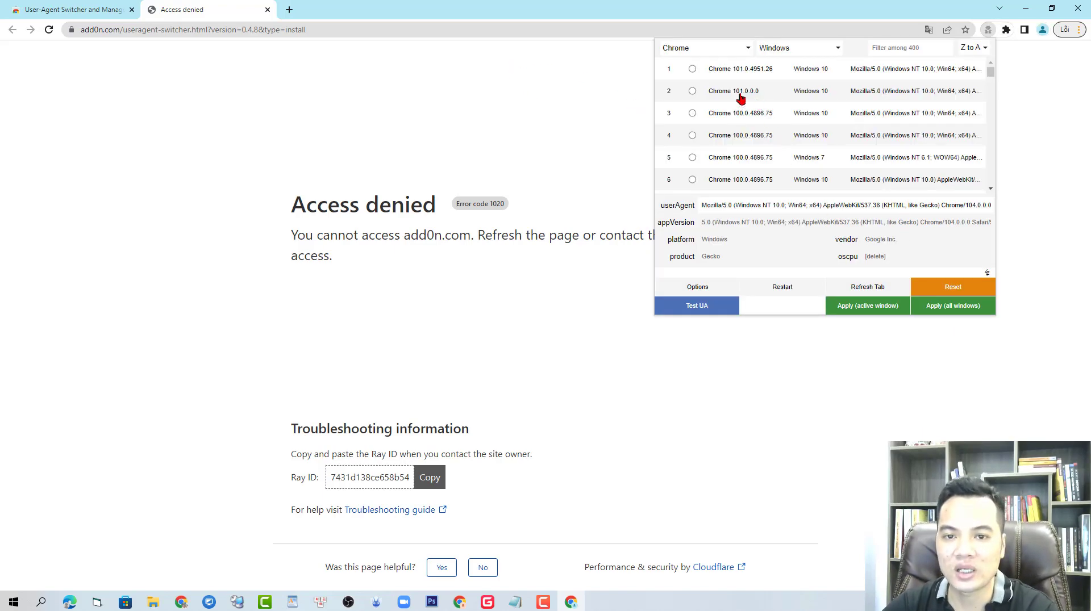
Apply the Safari 15.4 user agent on Mac OS 10.15.7 to all windows and close the extension popup.
left_click(804, 50)
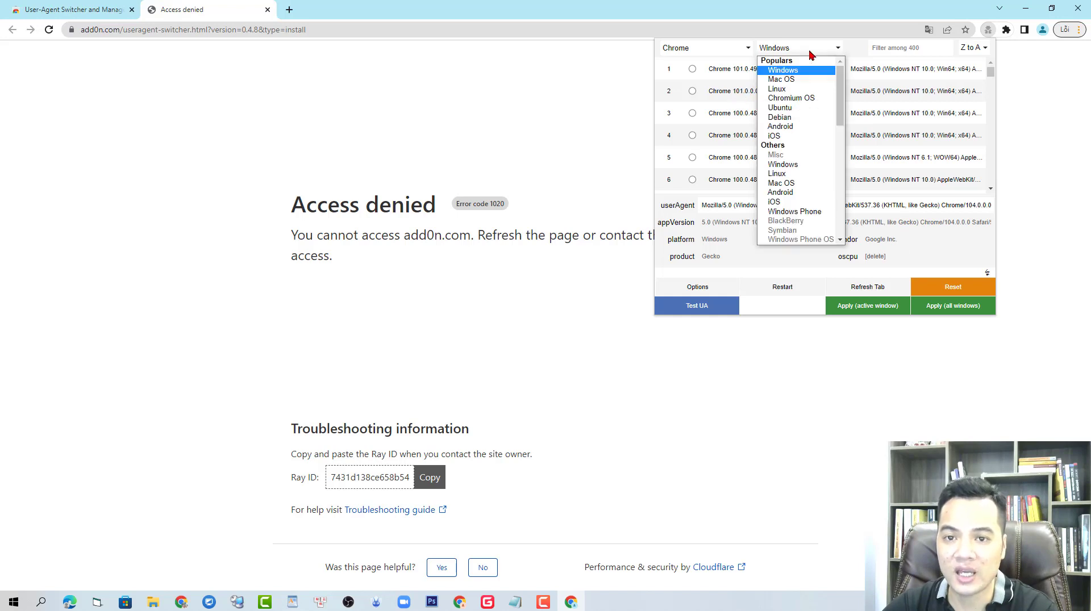
left_click(803, 83)
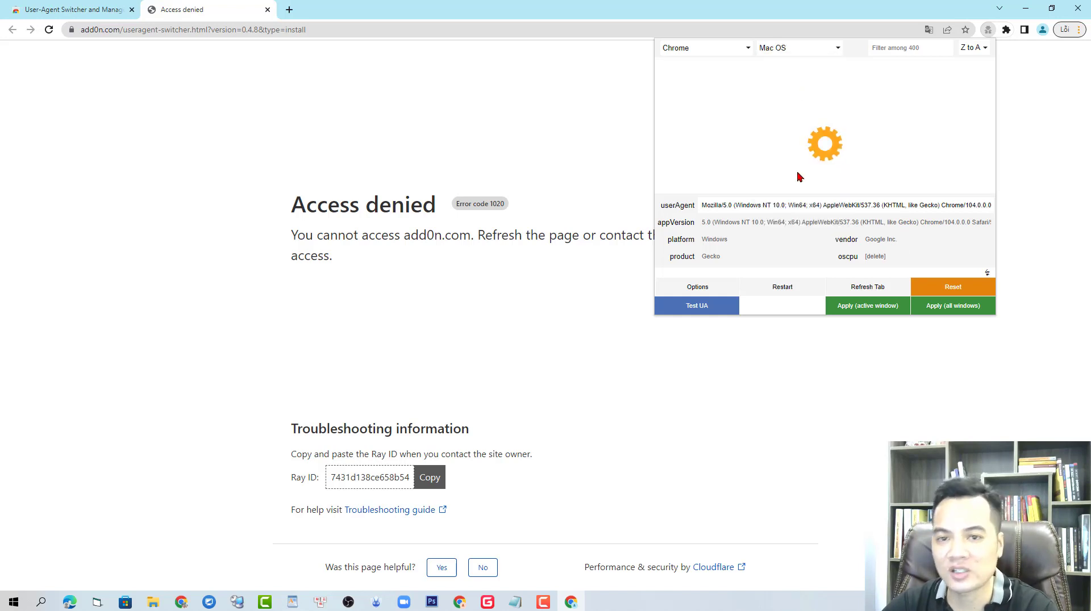
left_click(731, 93)
left_click(746, 51)
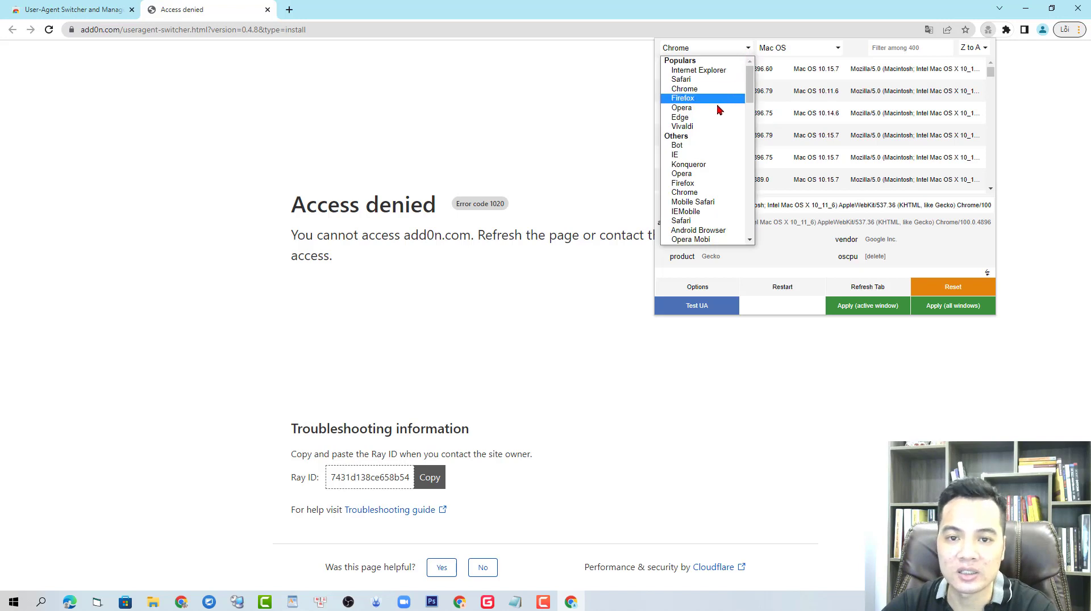
left_click(708, 94)
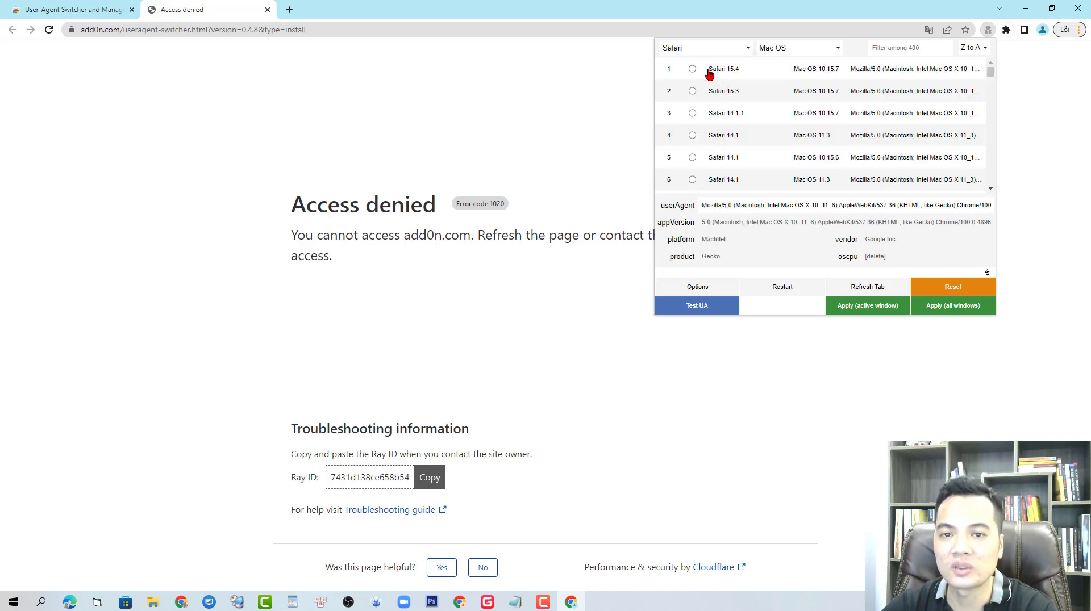
left_click(711, 70)
left_click(952, 312)
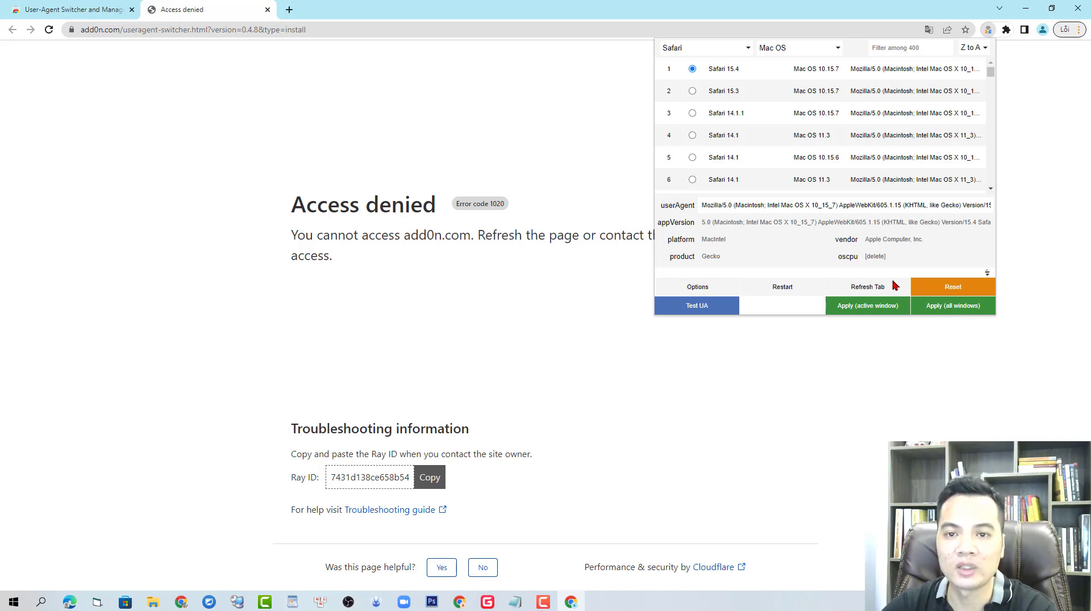
left_click(581, 102)
Open fb.com in place of the access-denied page and close the extension's Web Store tab.
left_click(488, 33)
type("fb.com")
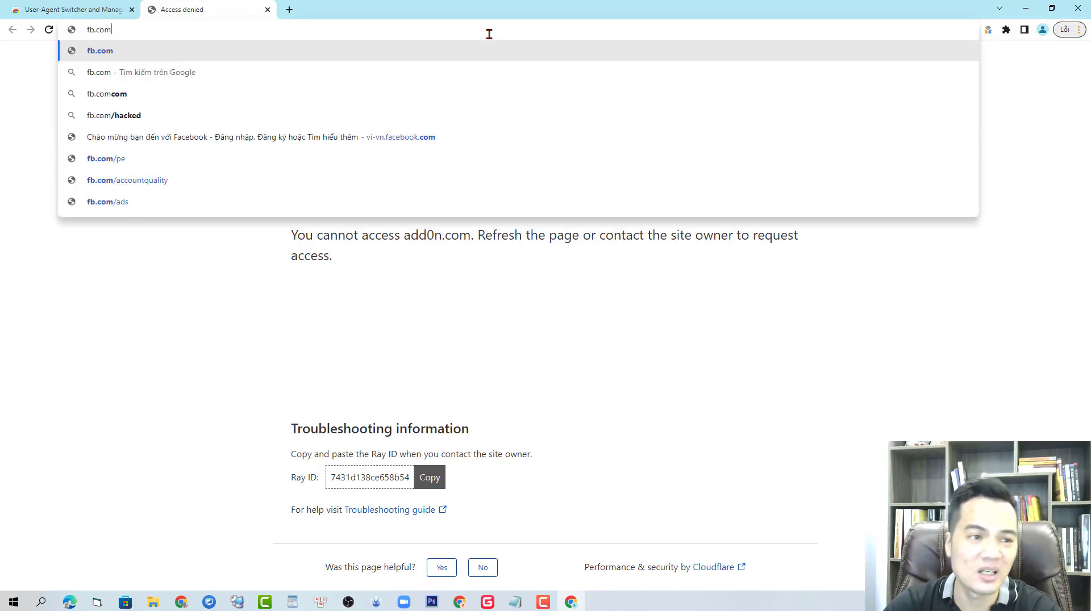
key("Return")
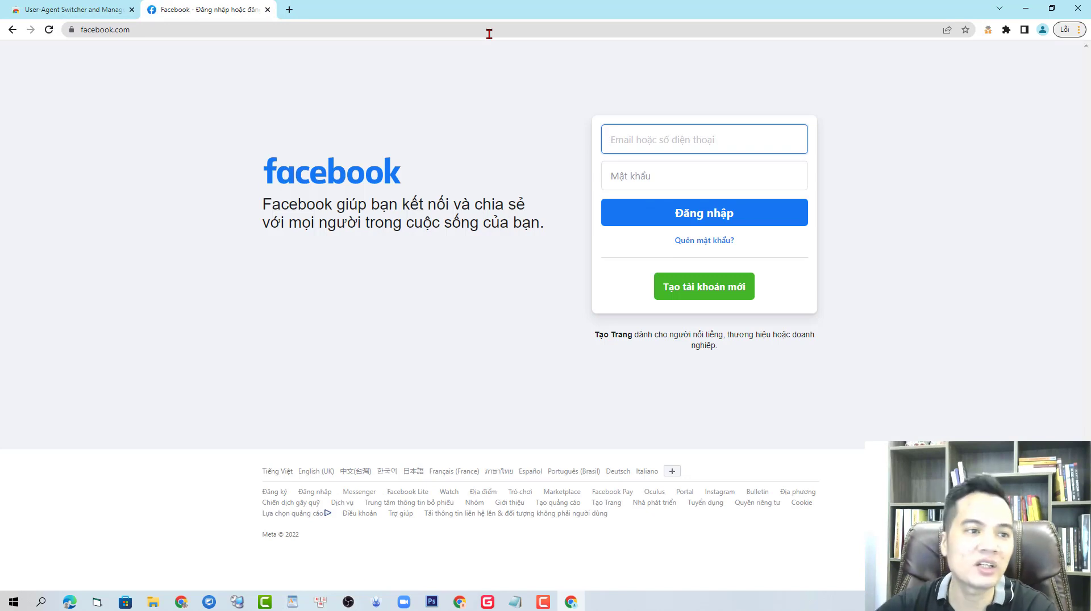
left_click(132, 10)
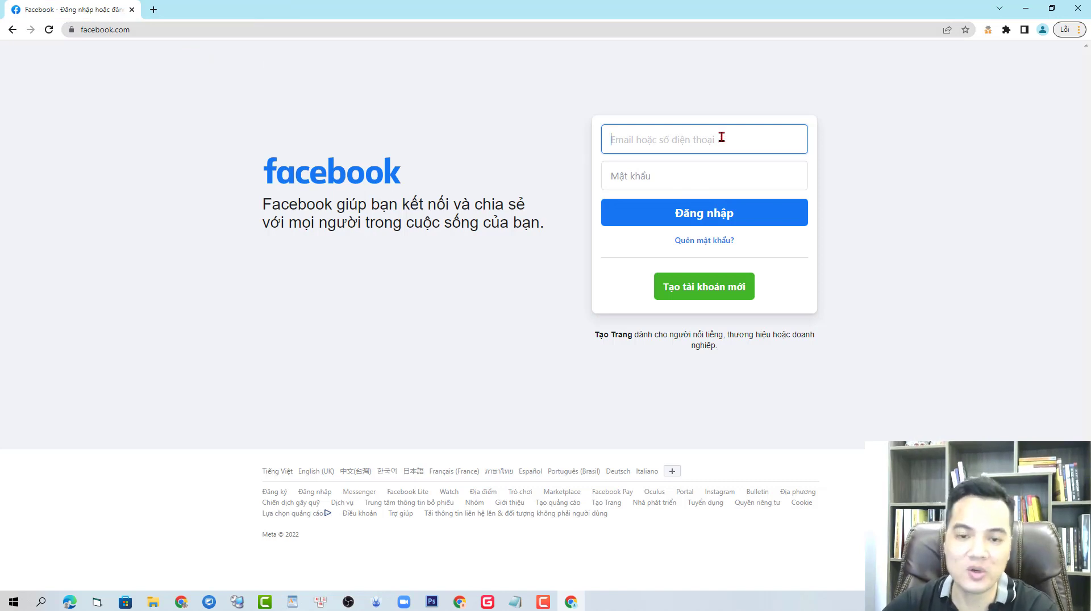
Log in to Facebook with the account ID and account password from the notes, and save the login in the browser.
key("alt+Tab")
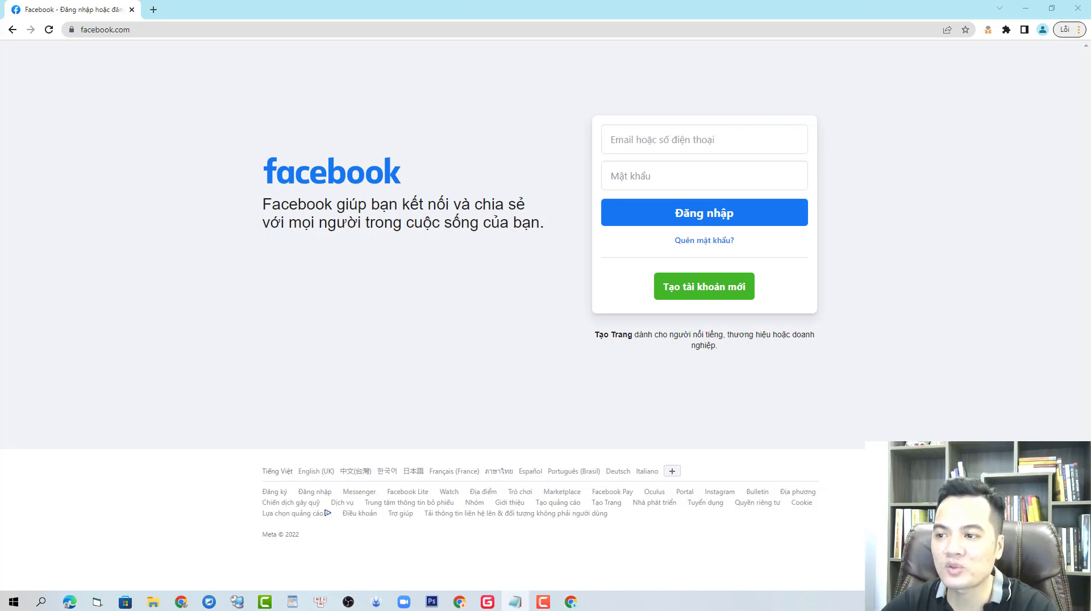
left_click(680, 146)
key("ctrl+v")
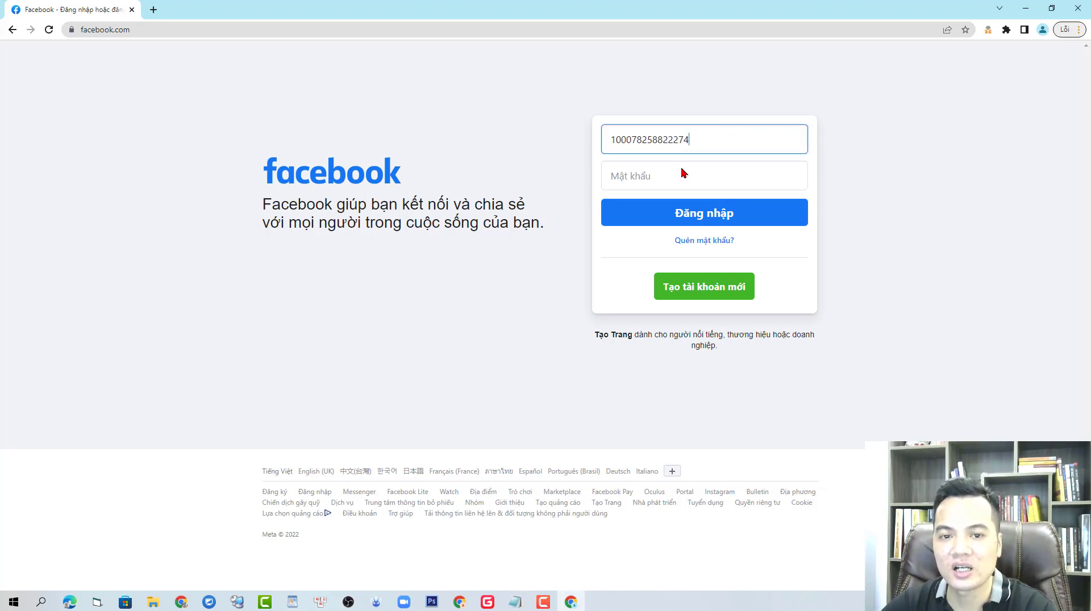
left_click(680, 174)
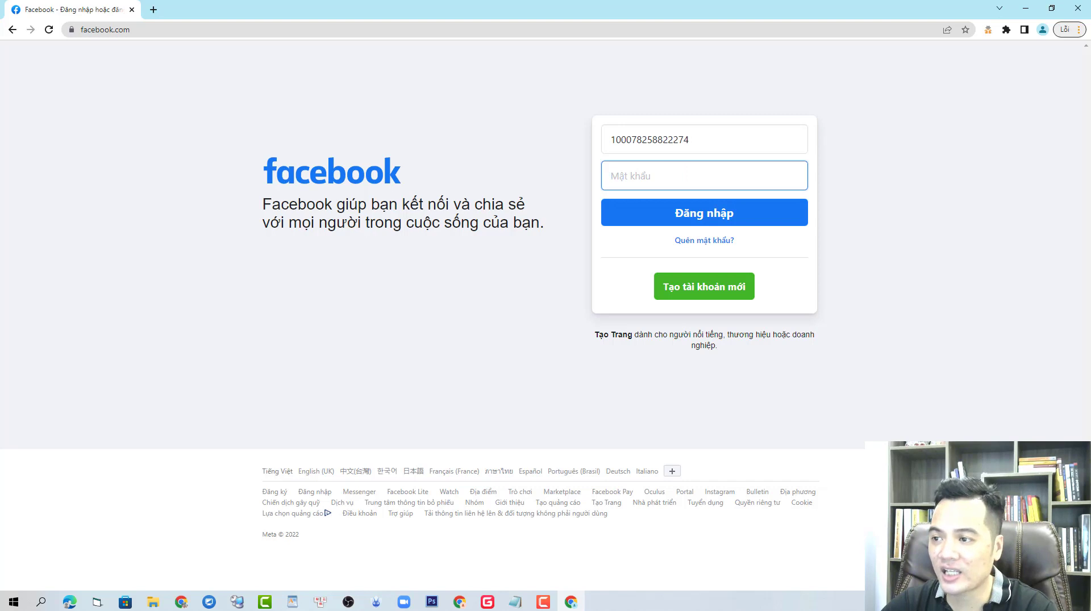
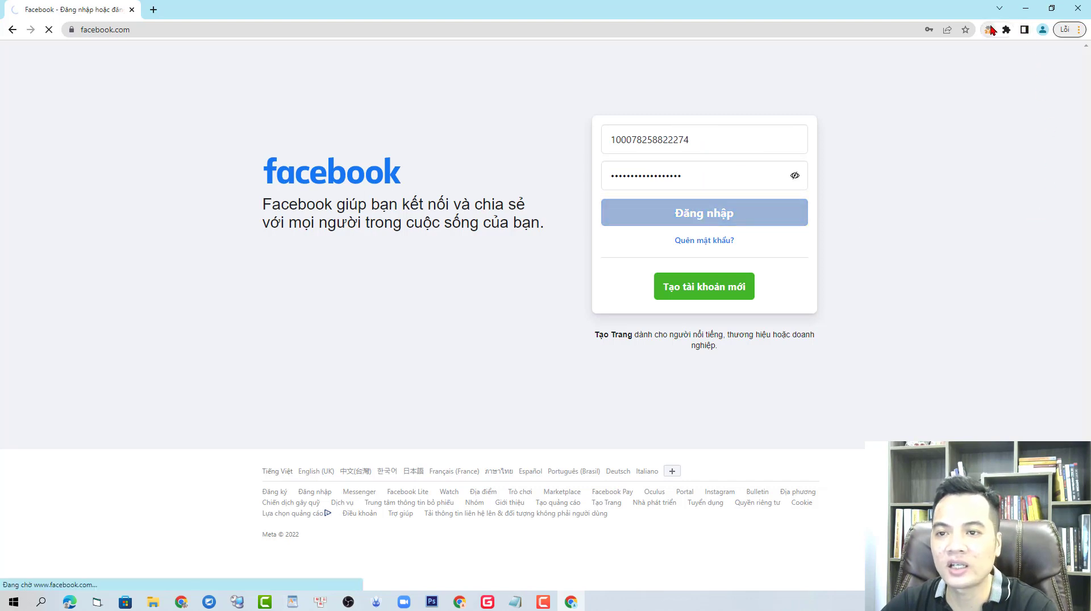
left_click(991, 30)
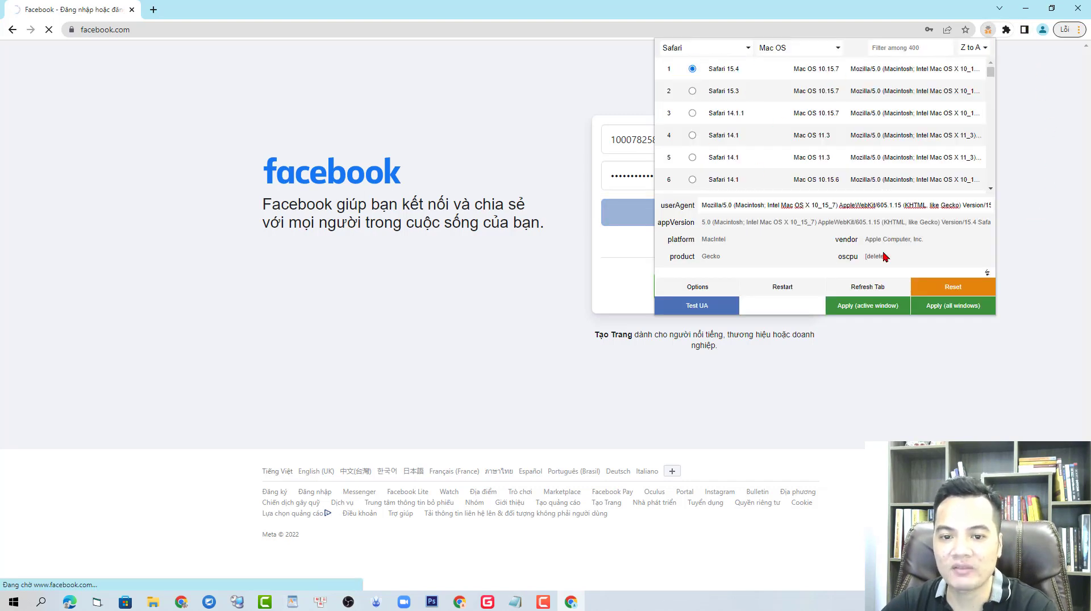
left_click(542, 68)
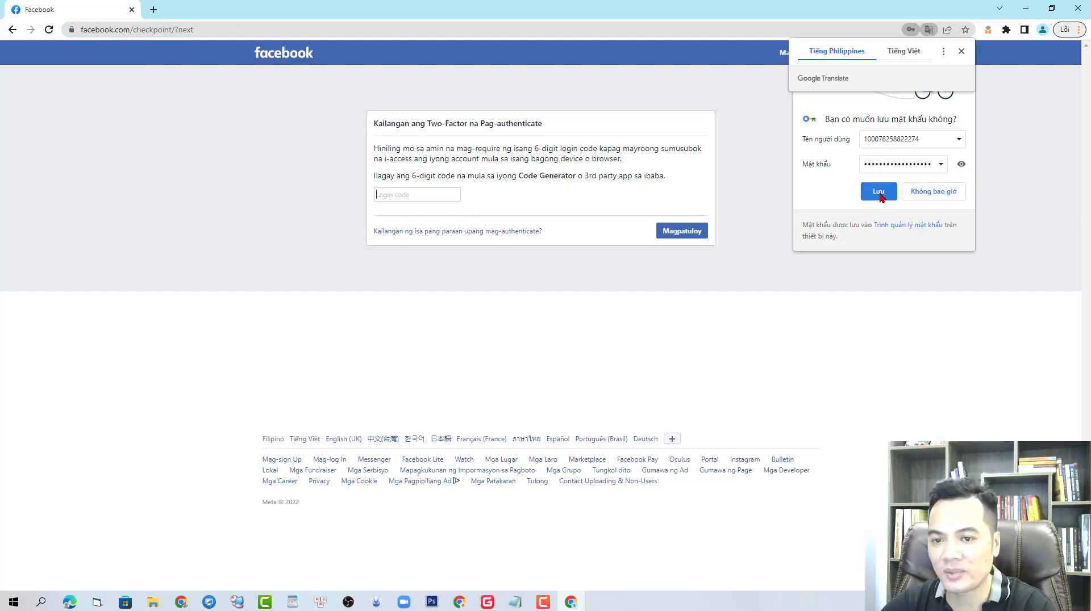
left_click(882, 196)
Generate a two-factor code on 2fa.live from the account's 2FA secret key and copy the code.
left_click(515, 602)
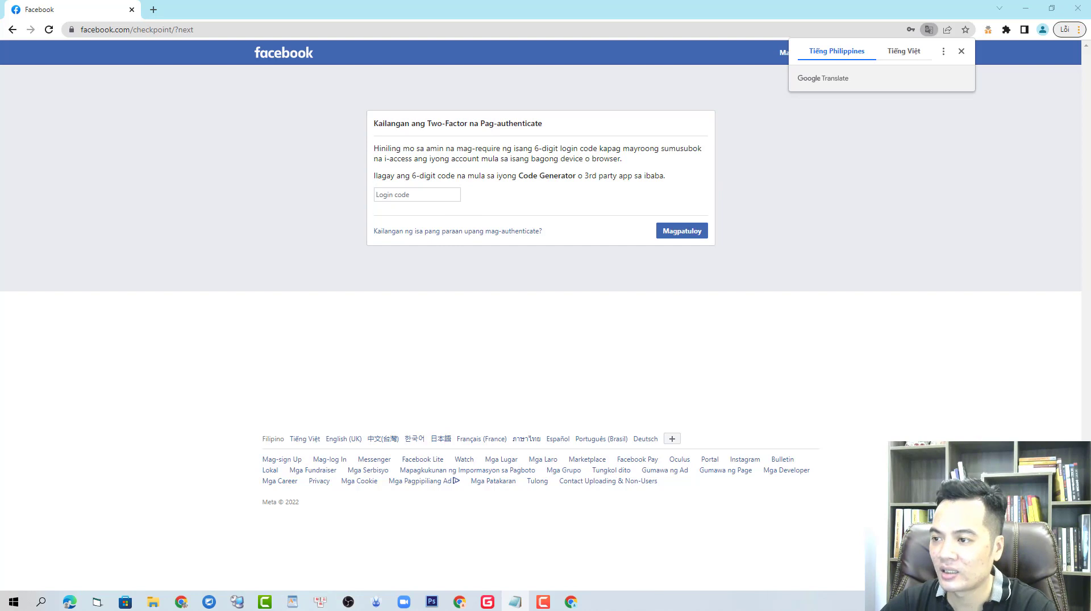
left_click(154, 9)
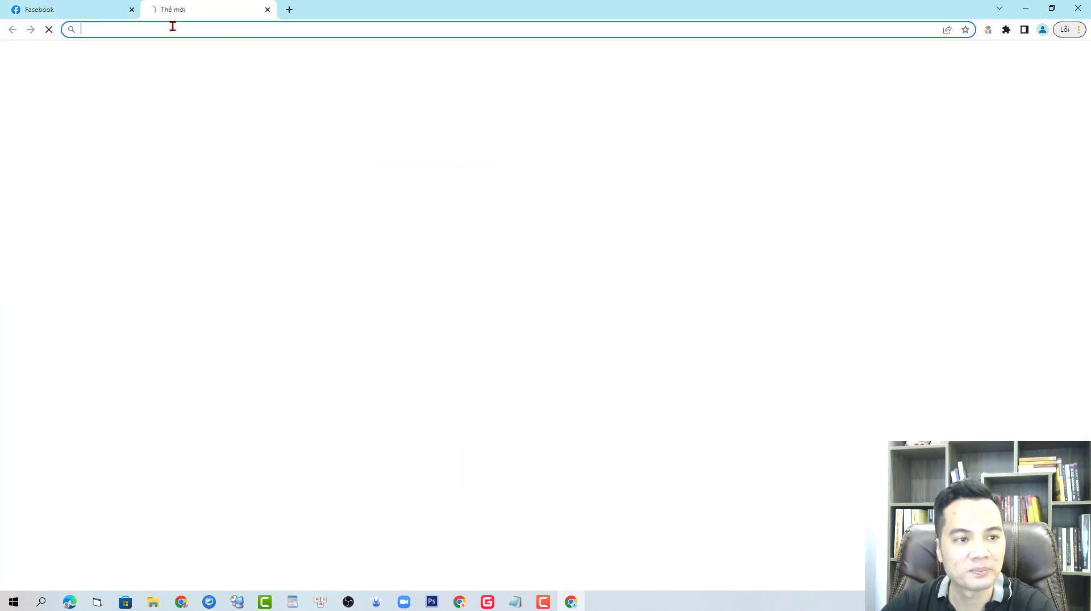
type("2fa.live")
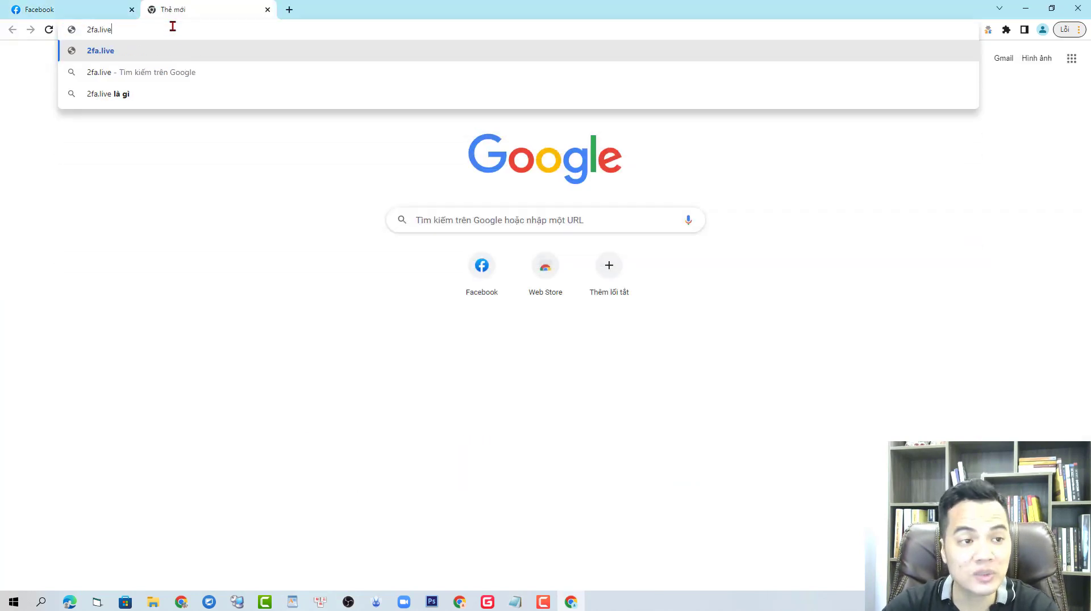
key("Return")
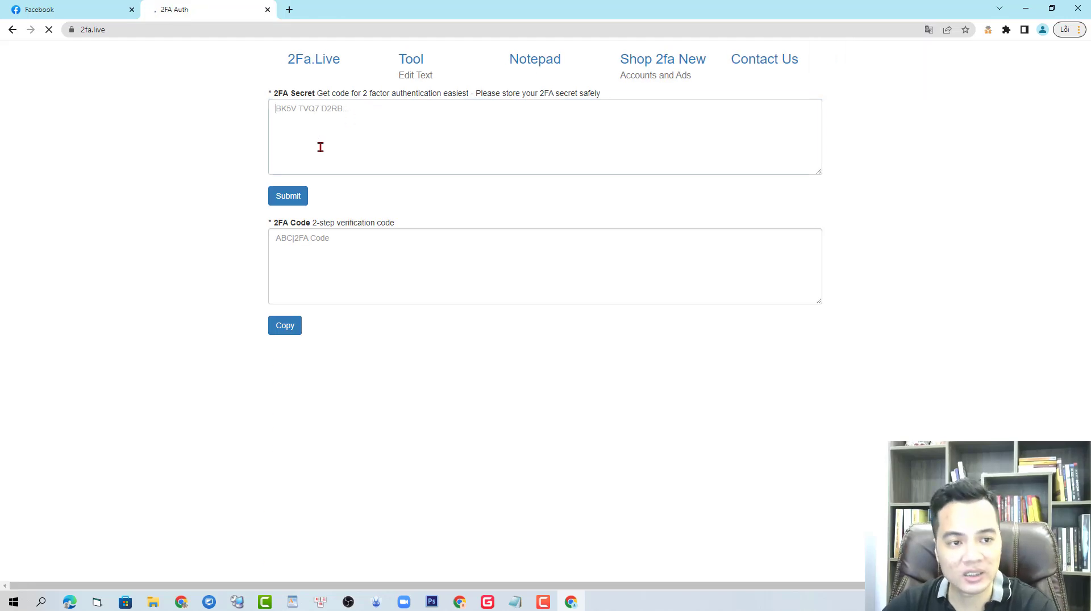
left_click(319, 146)
key("ctrl+v")
left_click(301, 197)
double_click(451, 251)
key("ctrl+c")
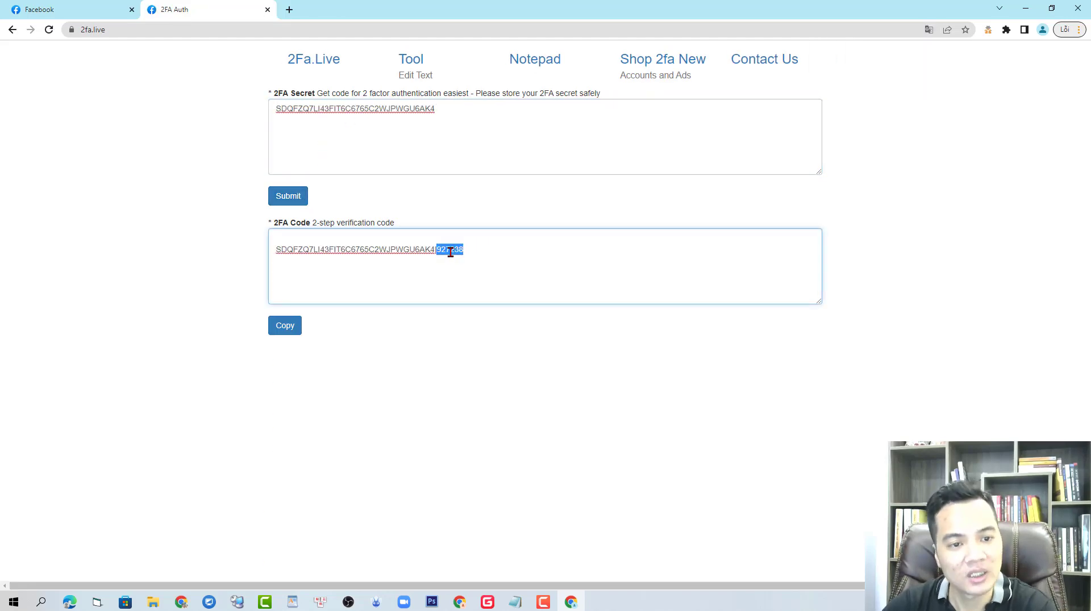
Submit the two-factor login code on the Facebook checkpoint and choose to save the browser.
left_click(77, 5)
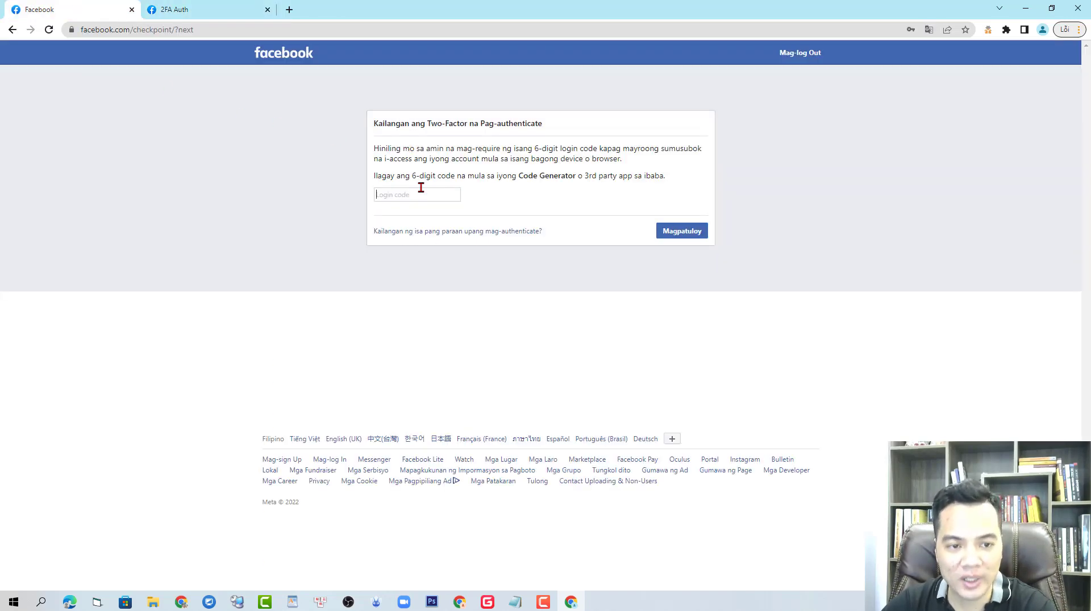
key("ctrl+v")
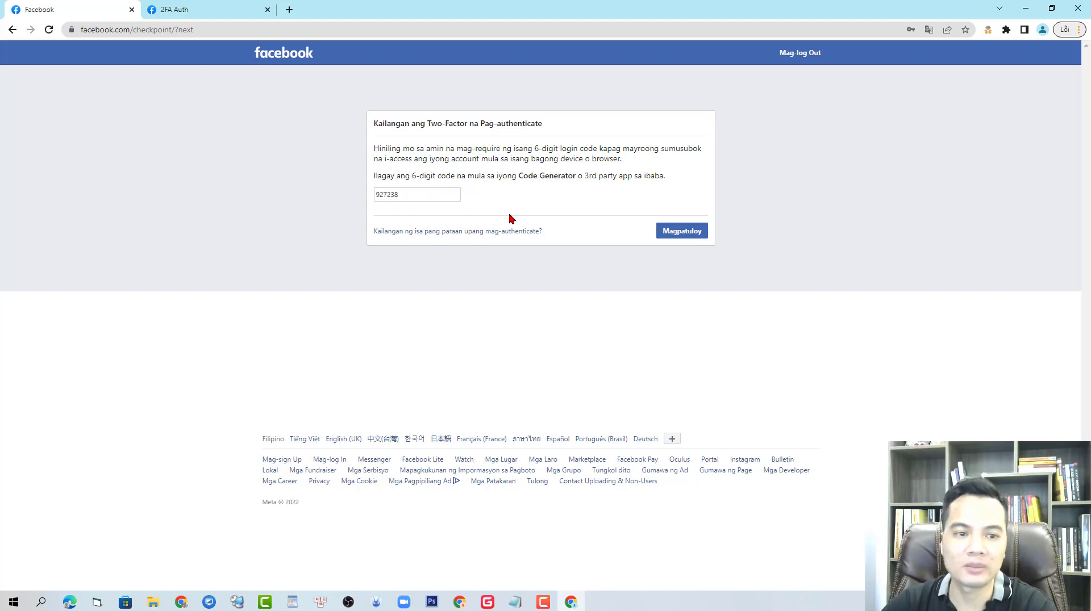
left_click(696, 236)
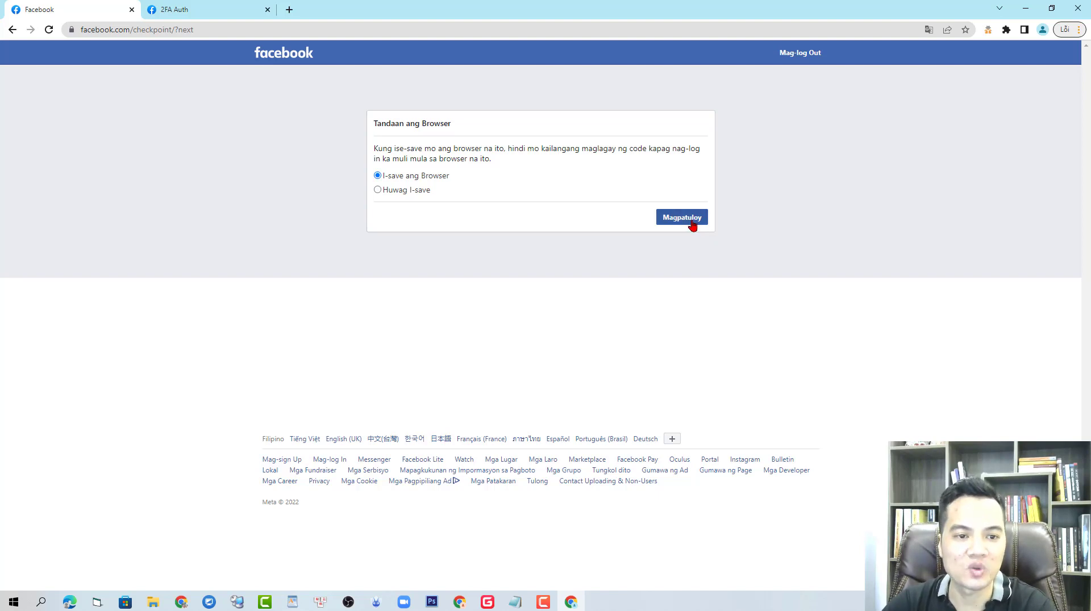
left_click(693, 224)
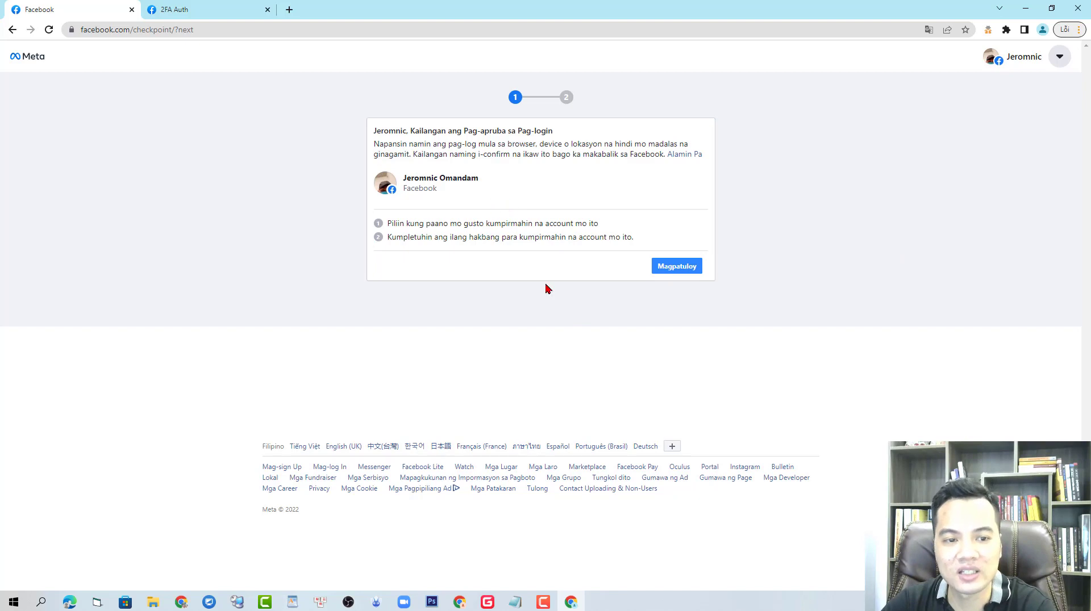
Continue the login approval, translate the page to Vietnamese, and request a confirmation code at the account's Hotmail address.
left_click(685, 273)
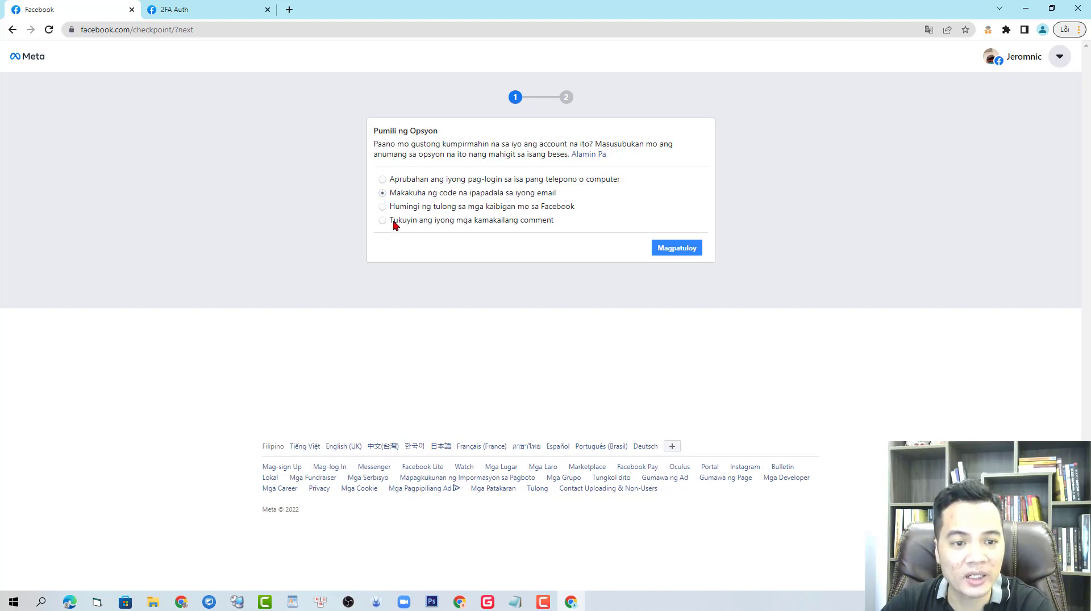
right_click(820, 197)
left_click(858, 332)
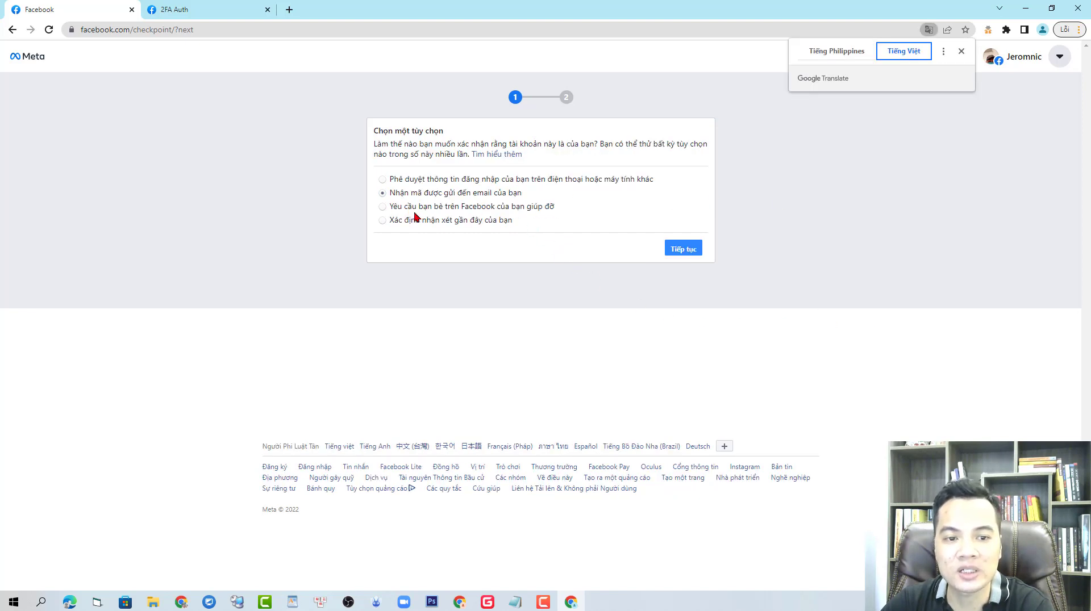
left_click(692, 248)
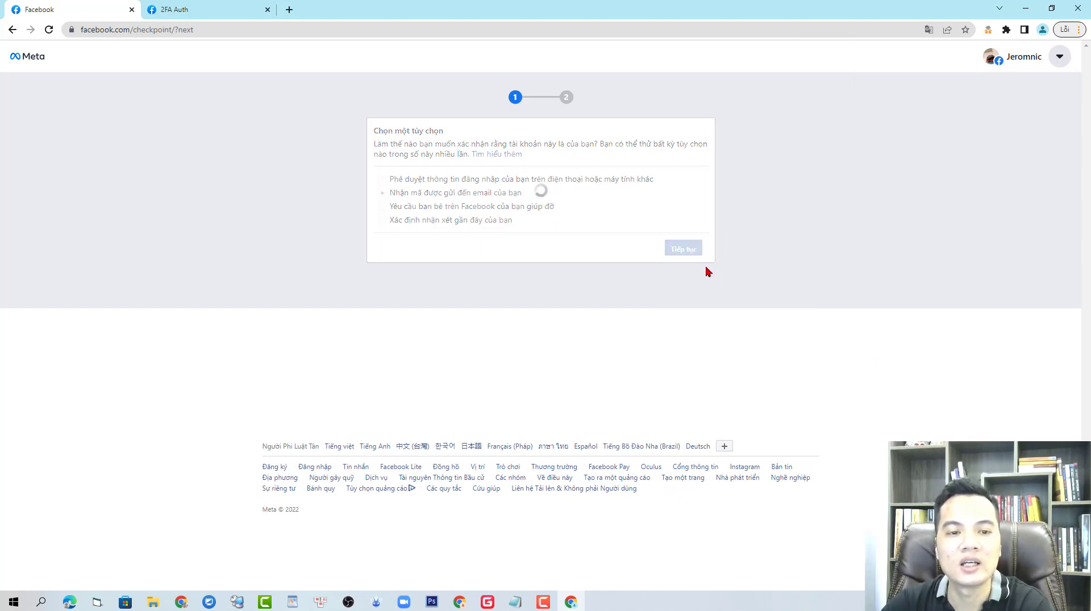
left_click(682, 199)
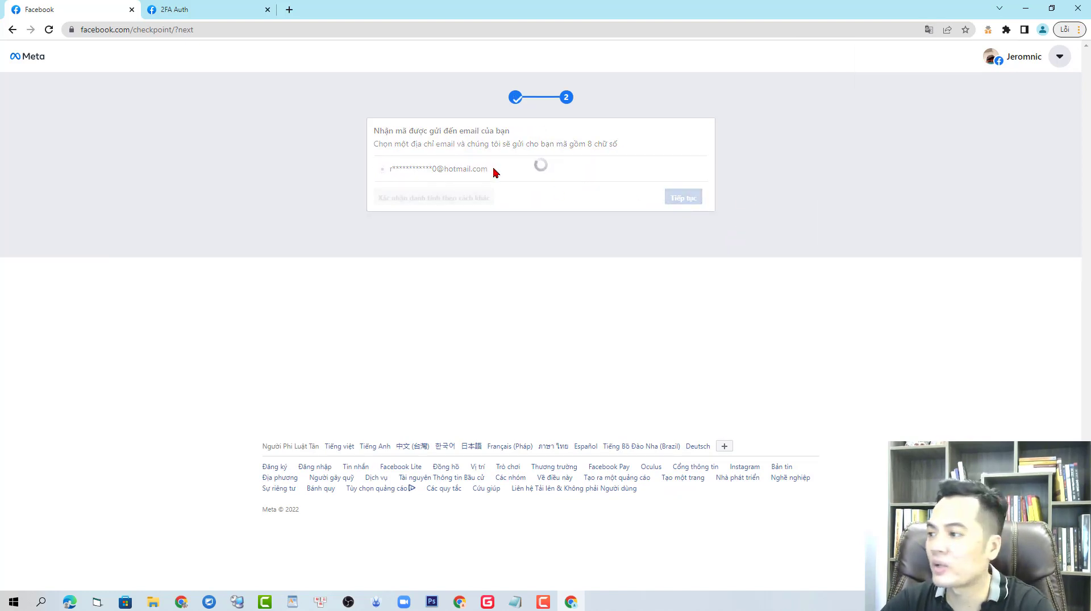
Search Google for "outlook" in a new tab and open the sign-in page from the Outlook website.
left_click(218, 8)
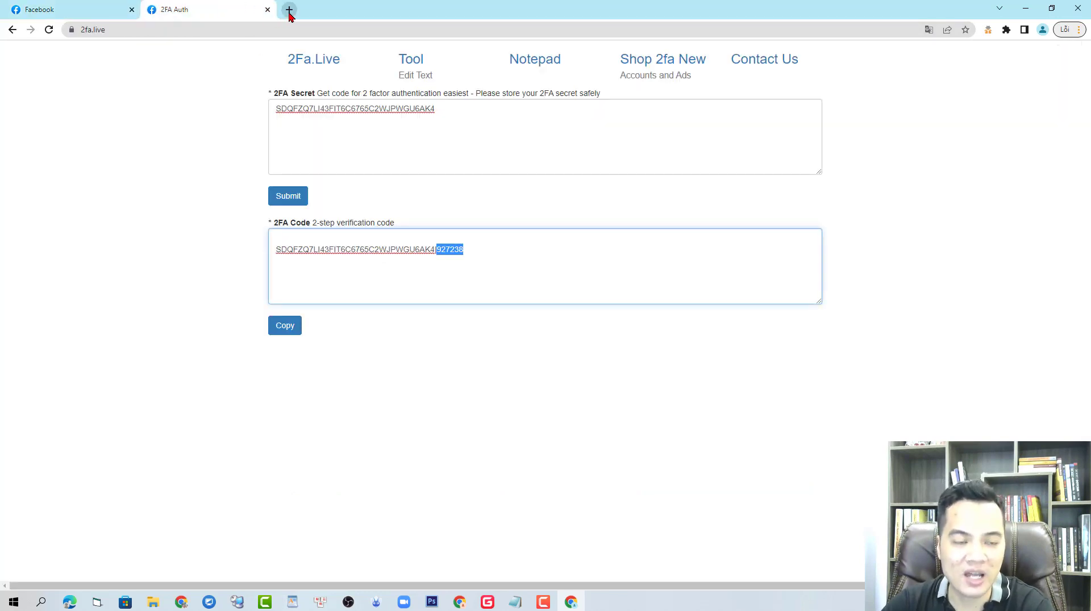
left_click(289, 10)
type("out")
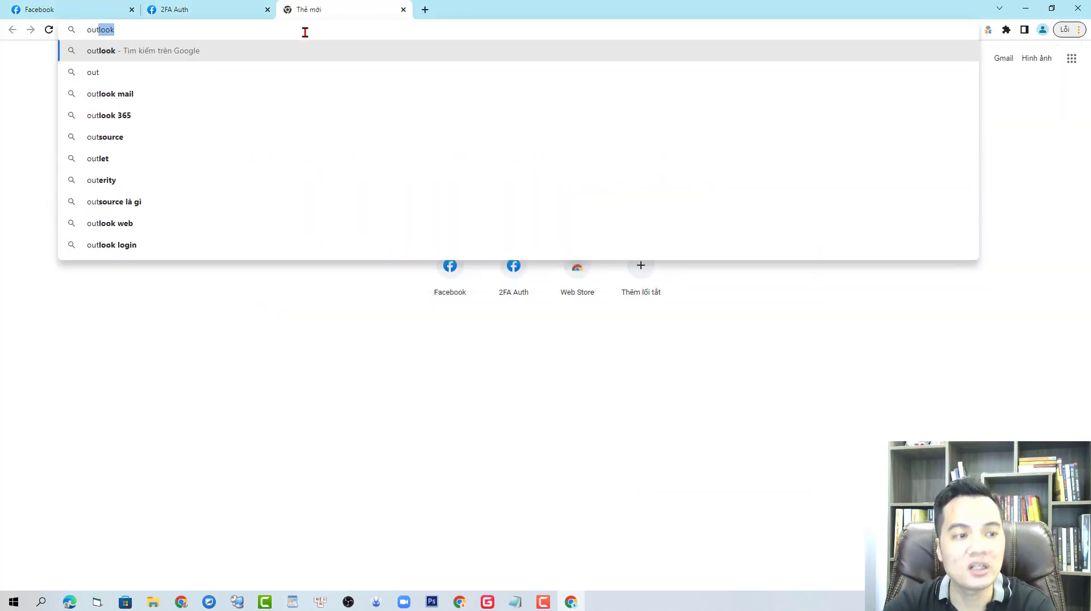
key("Return")
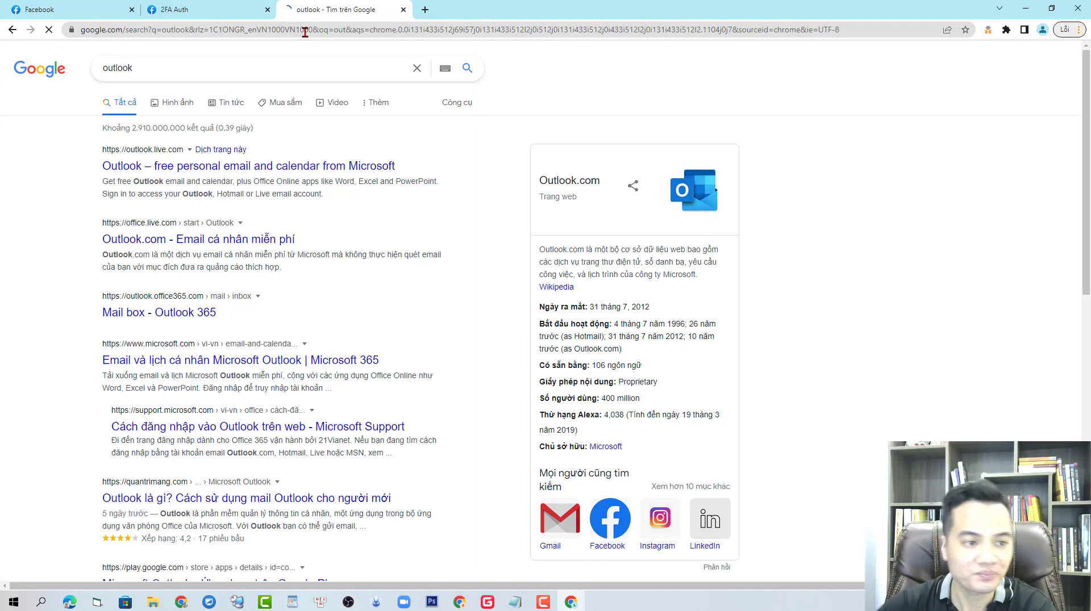
left_click(304, 168)
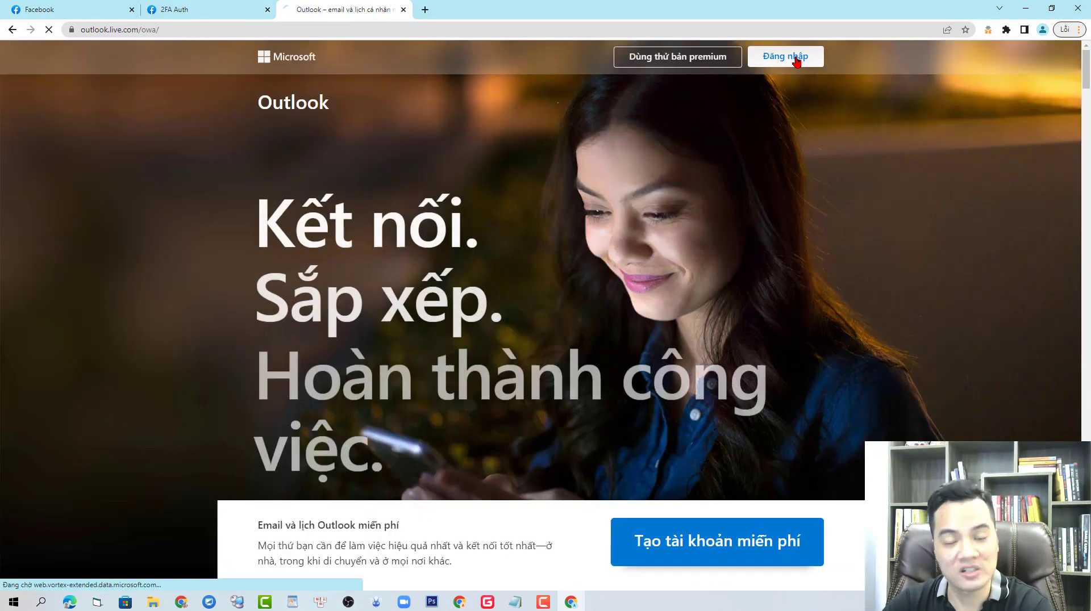
left_click(796, 61)
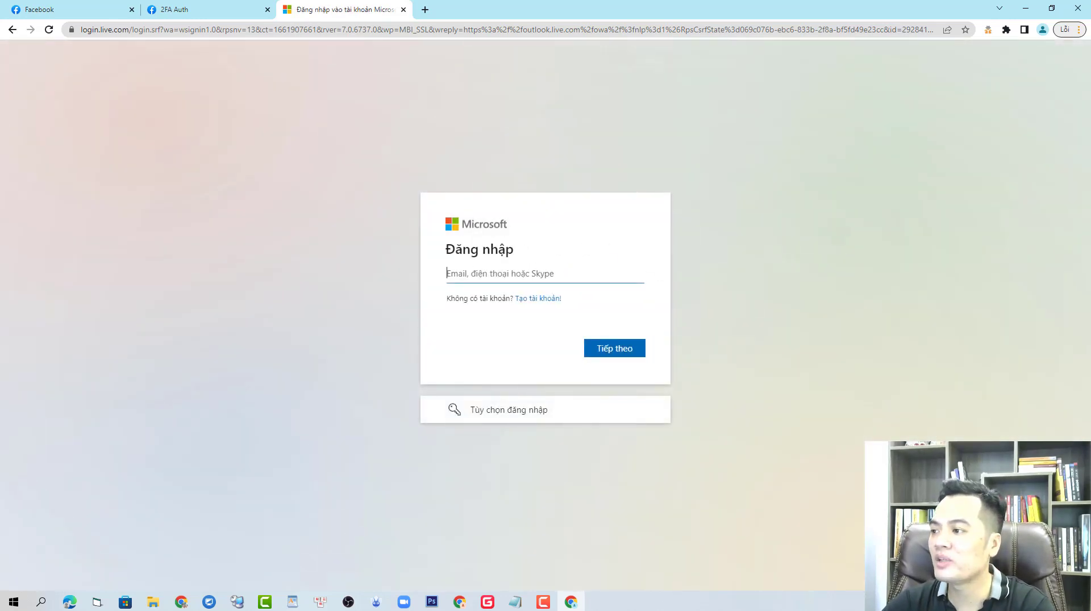
Submit the mailbox's e-mail address from the notes on the Microsoft sign-in page.
left_click(515, 601)
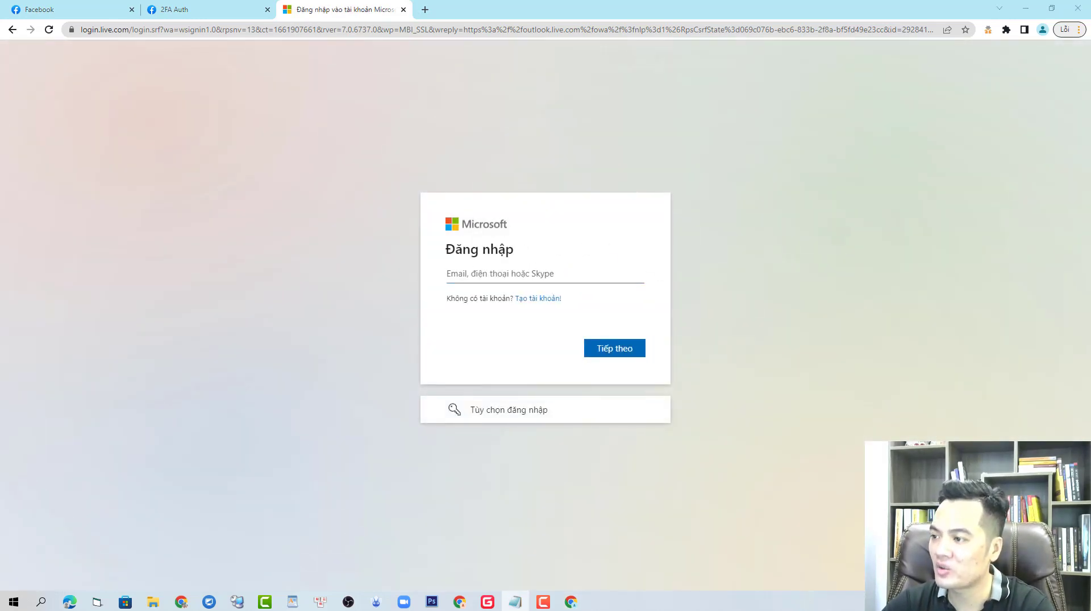
left_click(527, 275)
key("ctrl+v")
left_click(619, 348)
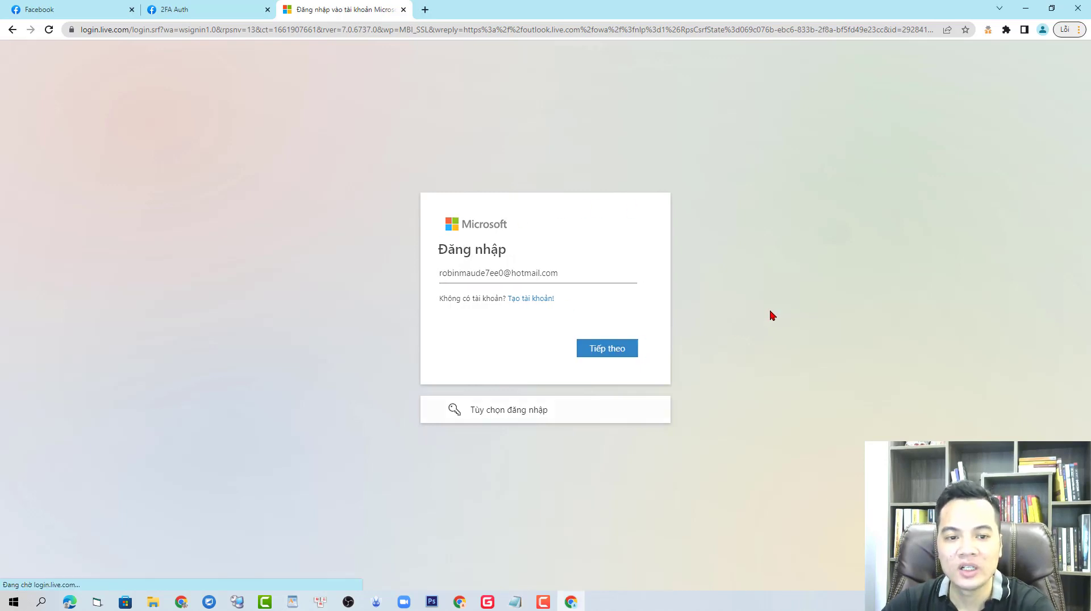
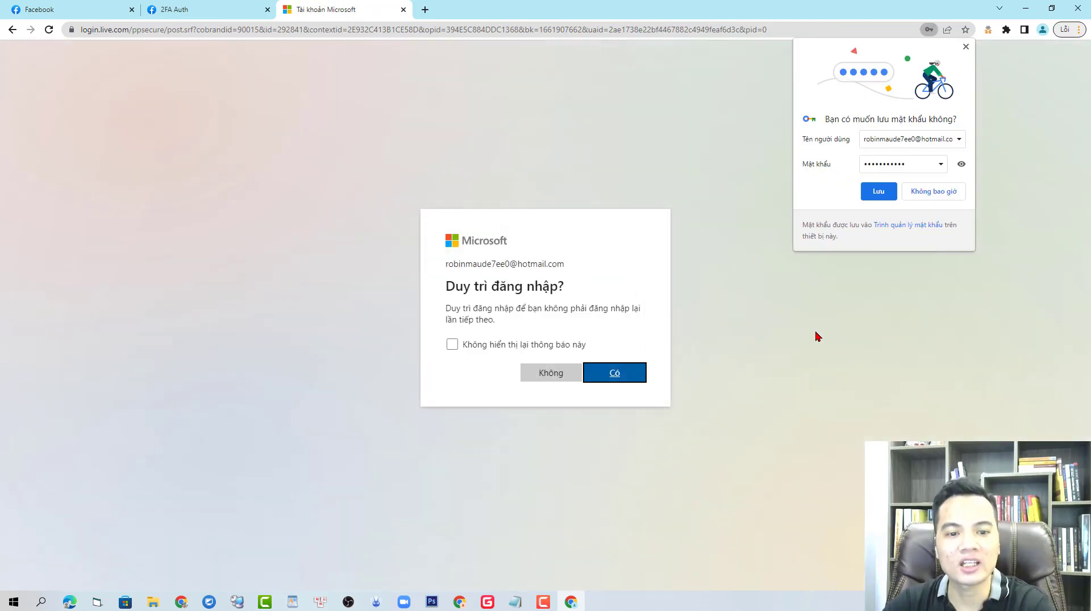
Stay signed in to the mailbox without being asked again, and copy the security code from the Facebook e-mail.
left_click(453, 345)
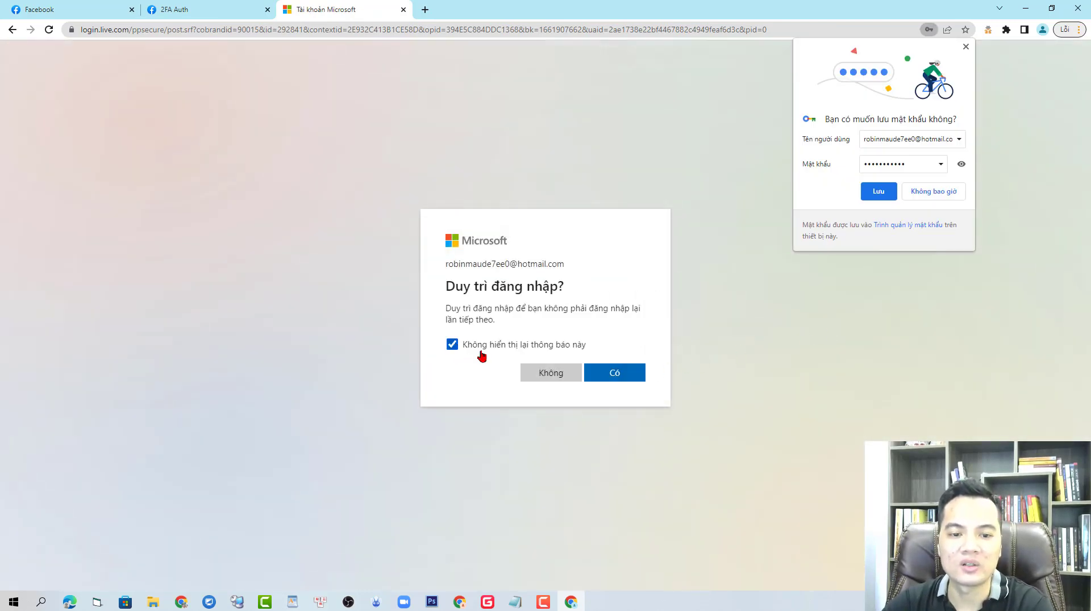
left_click(626, 376)
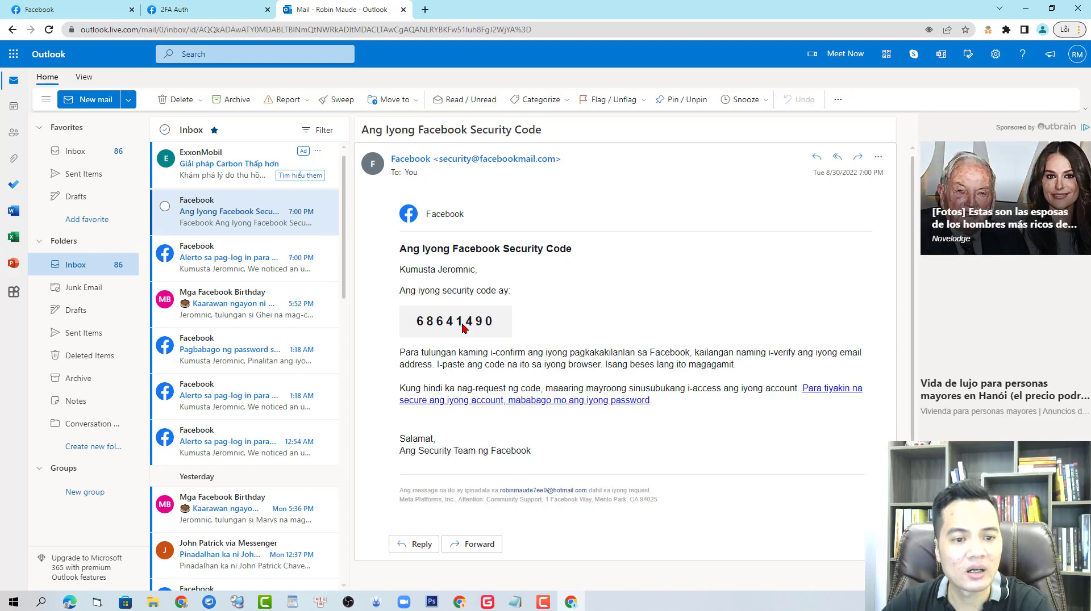
left_click_drag(497, 441, 407, 442)
key("ctrl+c")
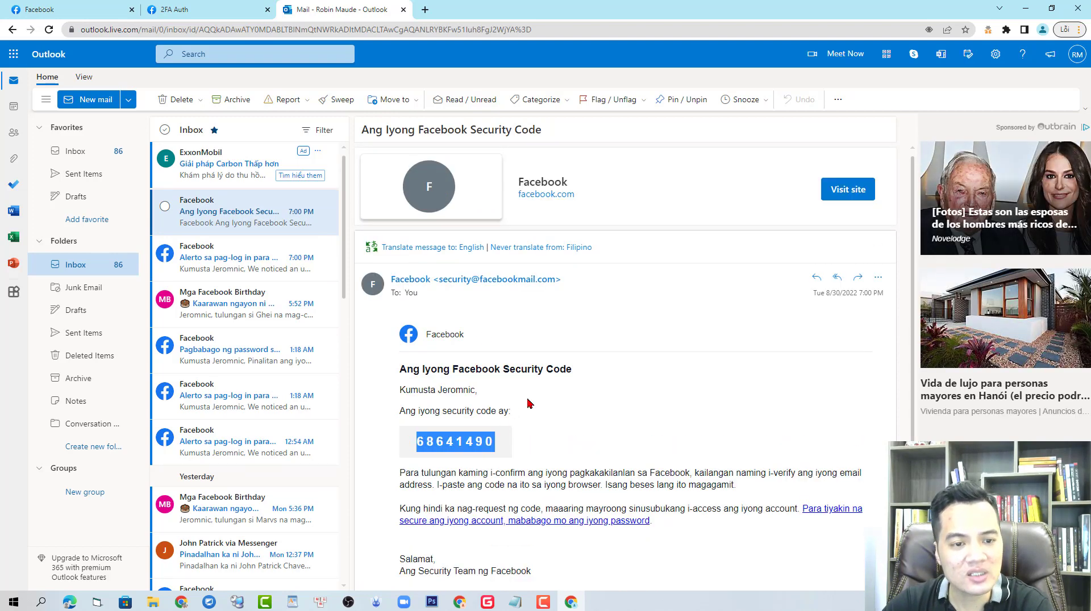
Submit the e-mailed security code on the Facebook checkpoint, finish the check and let the browser remember the password.
key("ctrl+1")
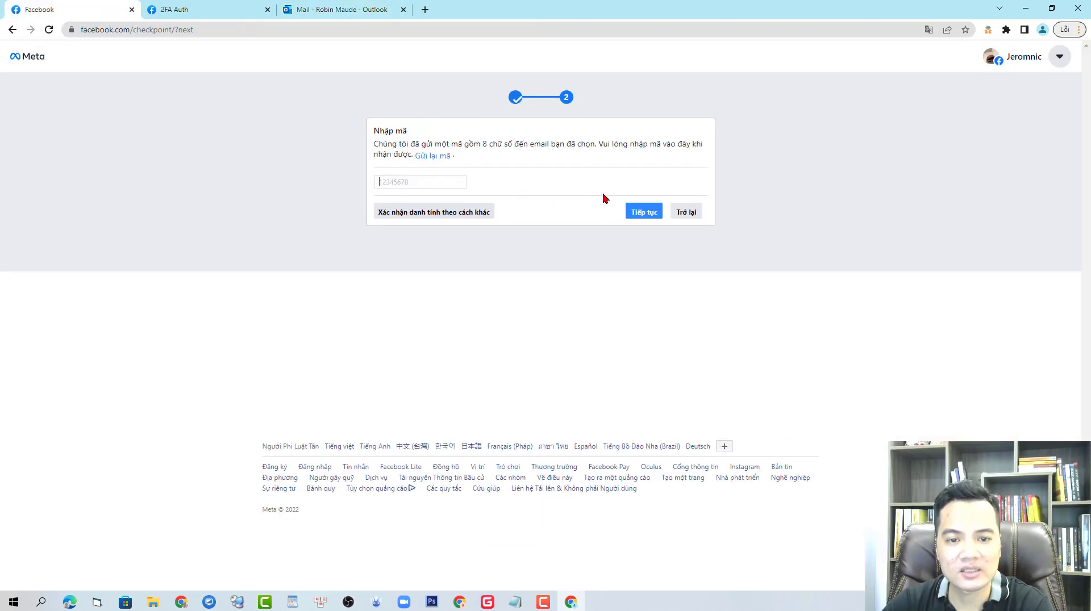
key("ctrl+v")
left_click(643, 212)
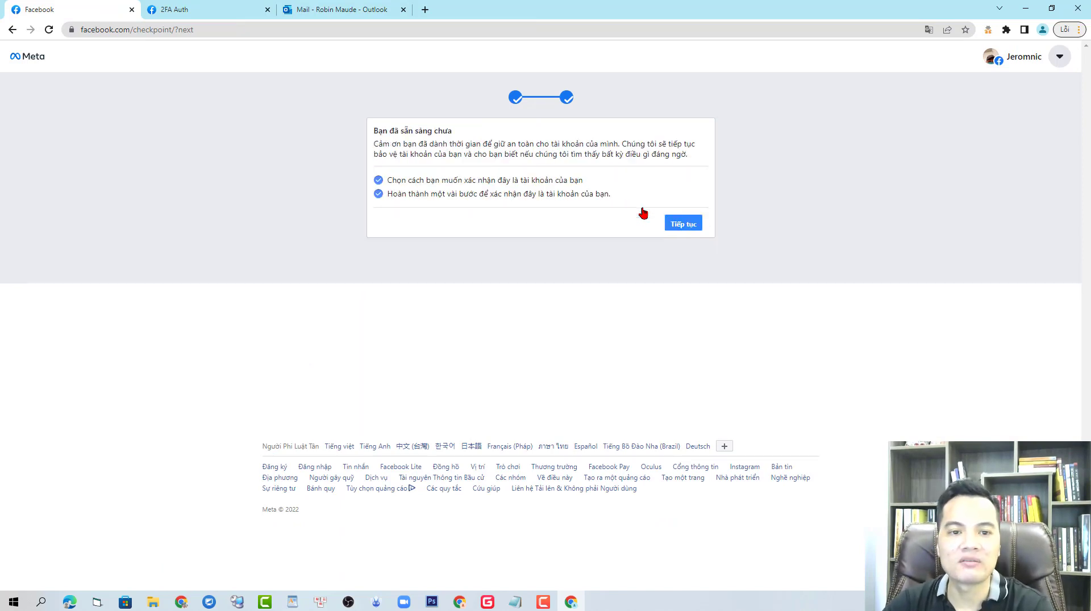
left_click(679, 229)
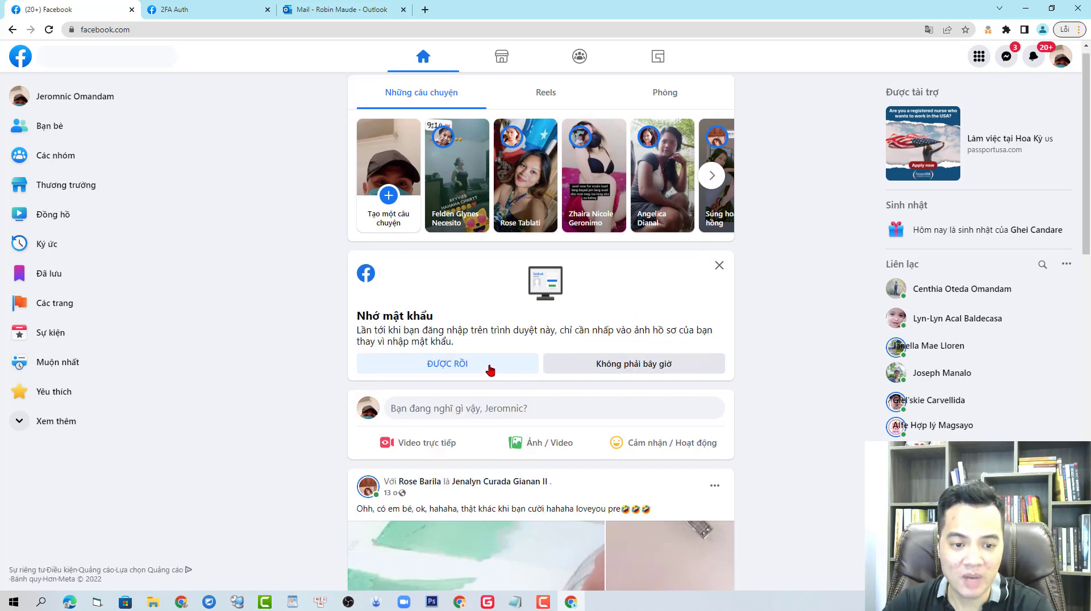
left_click(492, 369)
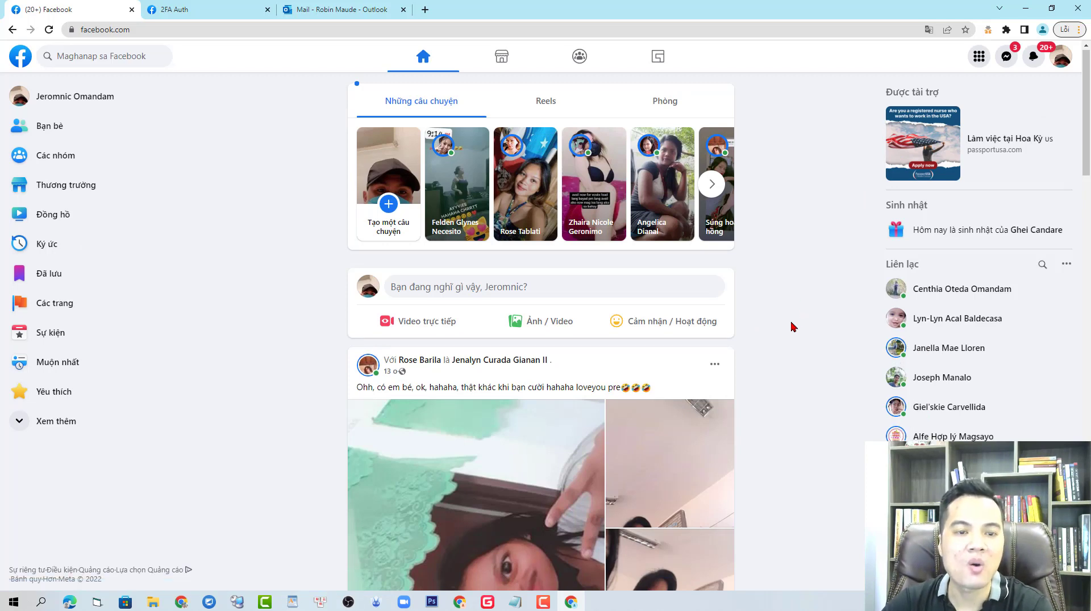
Reload the Facebook page and open the account's language and region settings.
left_click(1034, 59)
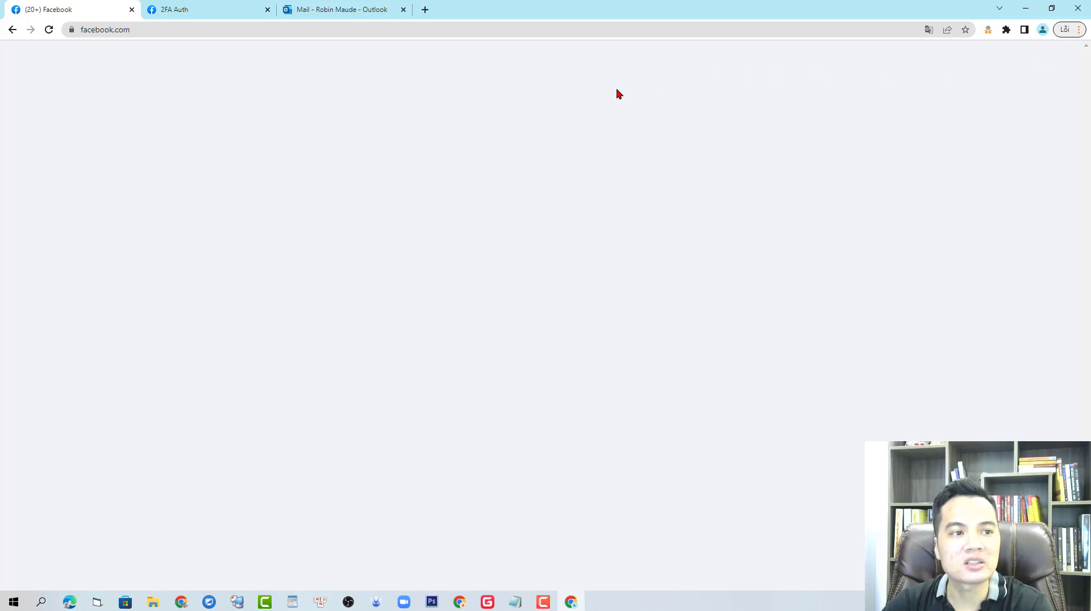
left_click(49, 30)
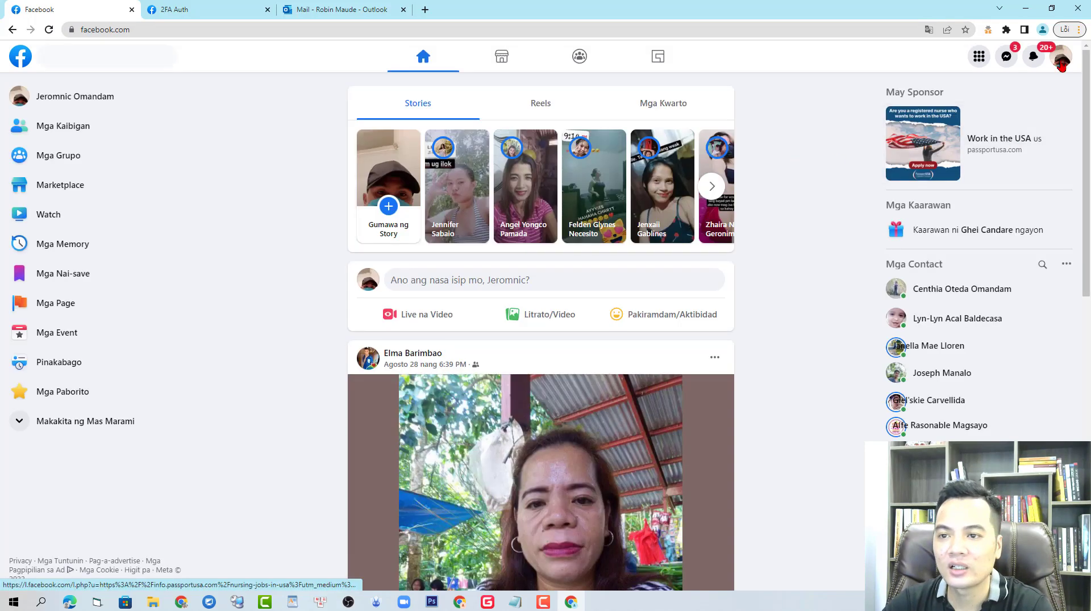
left_click(1061, 66)
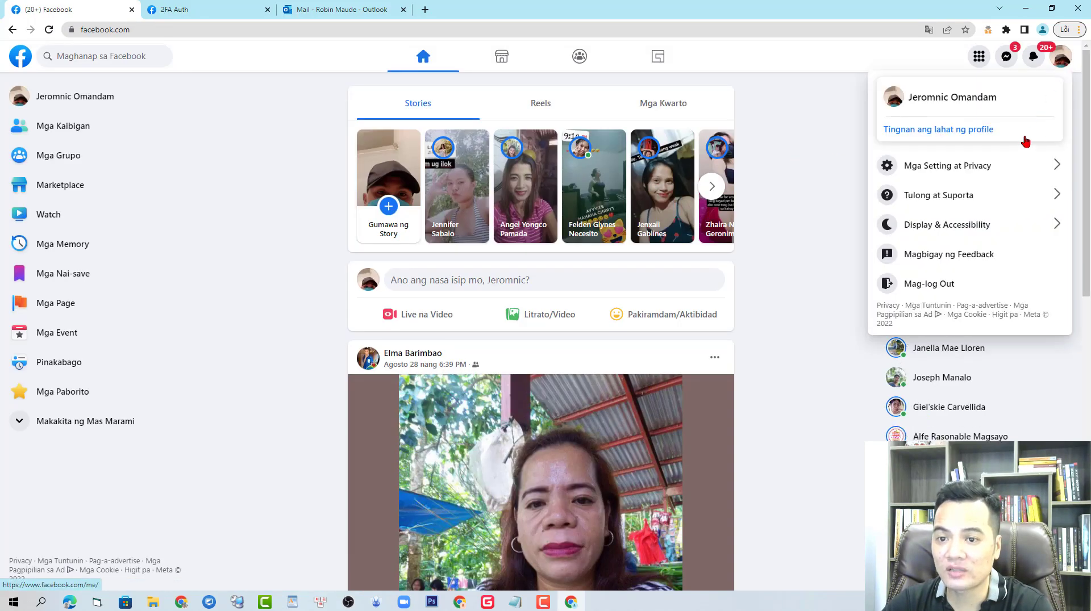
left_click(930, 165)
left_click(930, 270)
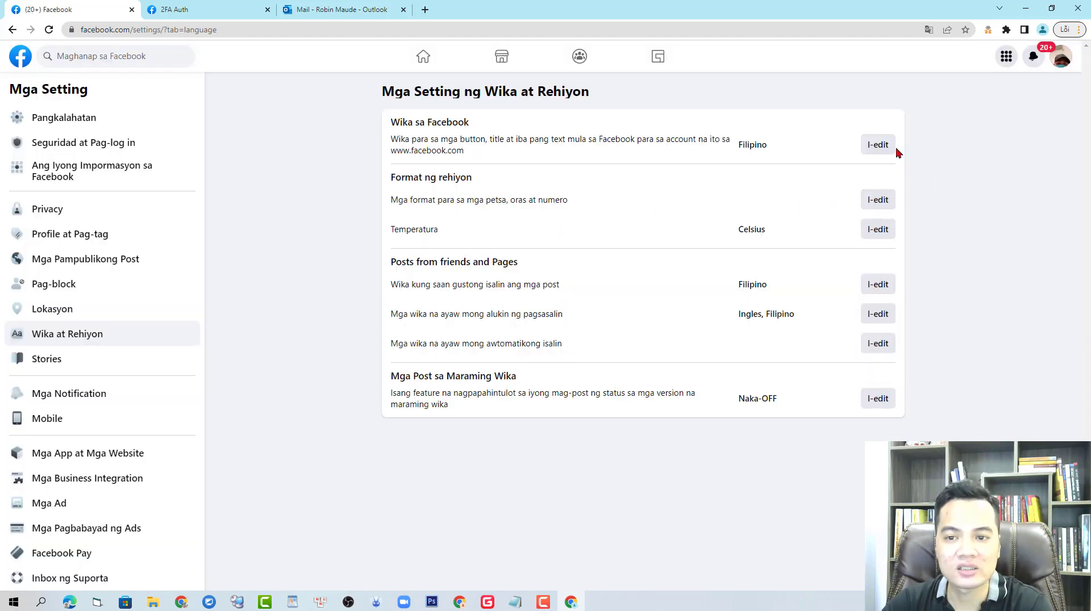
Change the Facebook display language to Tiếng Việt and save the change.
left_click(878, 145)
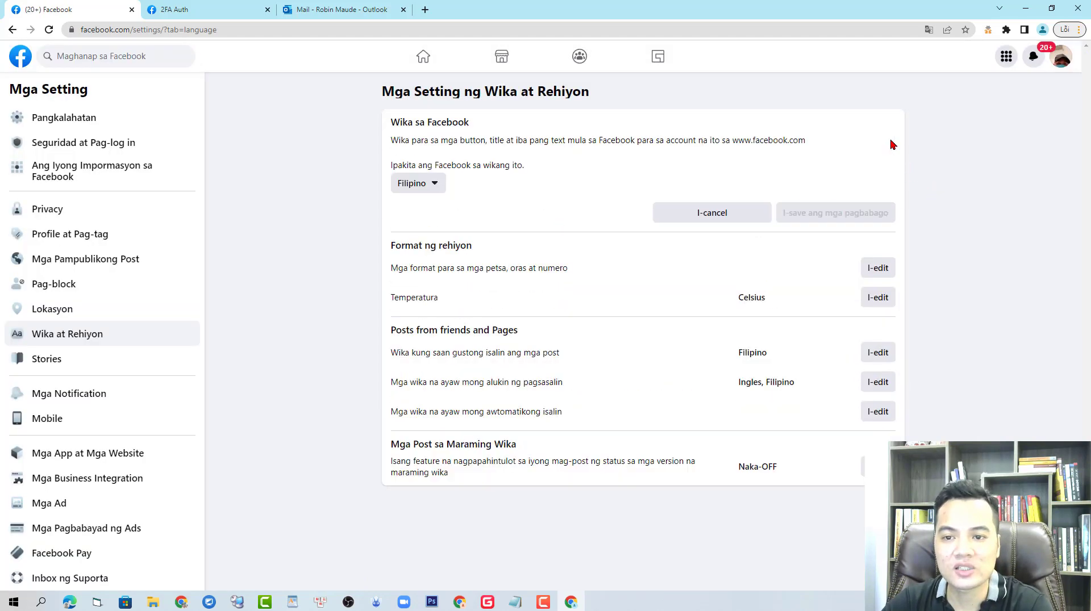
left_click(432, 183)
scroll(431, 377, "down", 5)
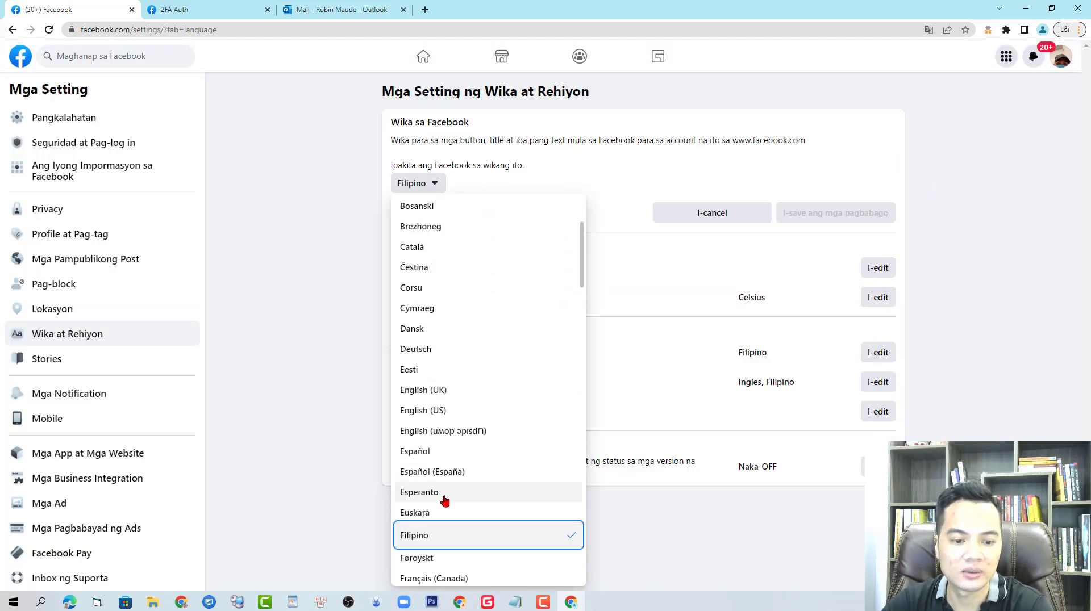
scroll(469, 434, "down", 10)
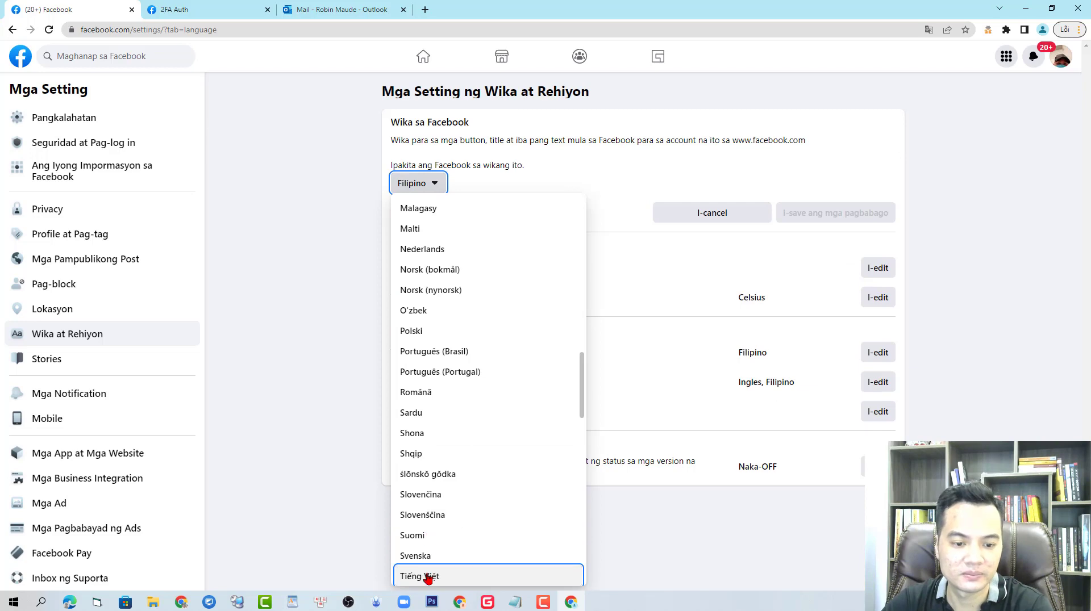
left_click(429, 575)
left_click(868, 217)
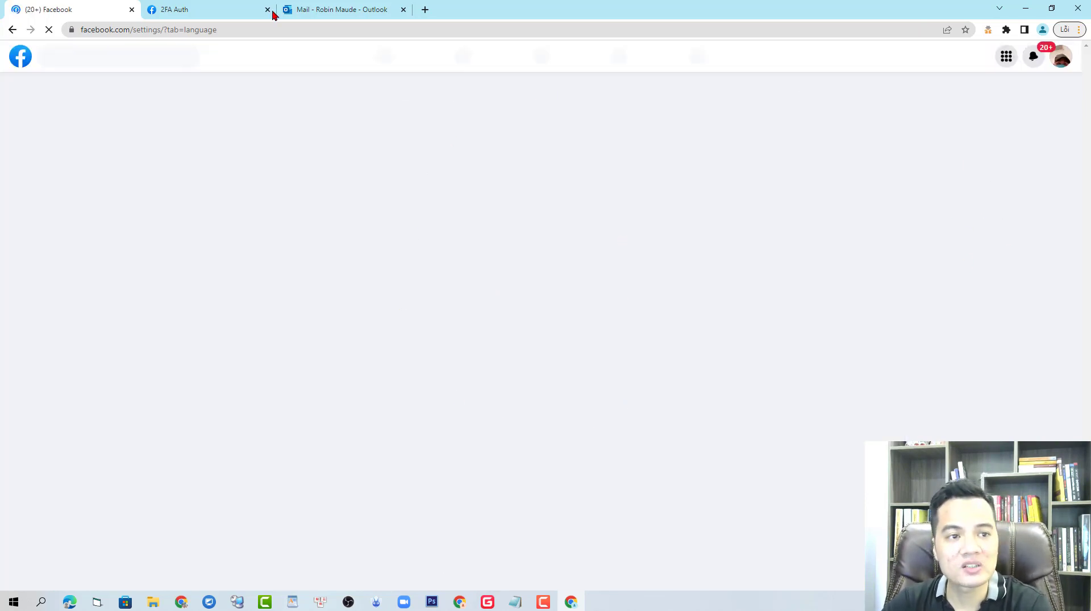
Close the 2FA Auth and Outlook tabs, keeping only the Facebook settings page open.
left_click(272, 14)
left_click(268, 9)
left_click(268, 9)
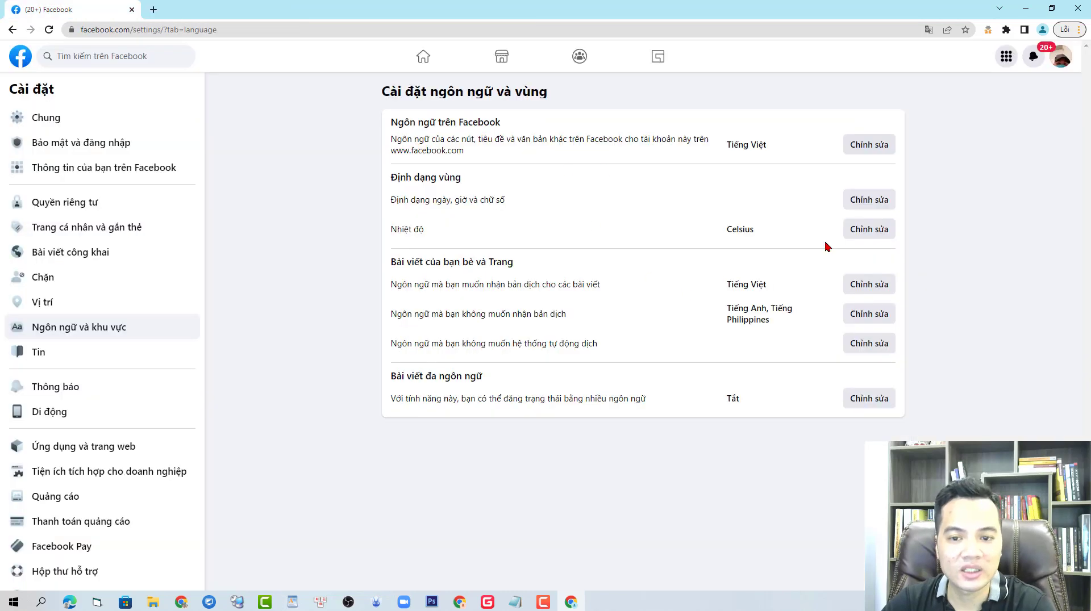
In the other Chrome profile, copy the temporary e-mail address from mail.tm and return to the business's people settings.
left_click(489, 576)
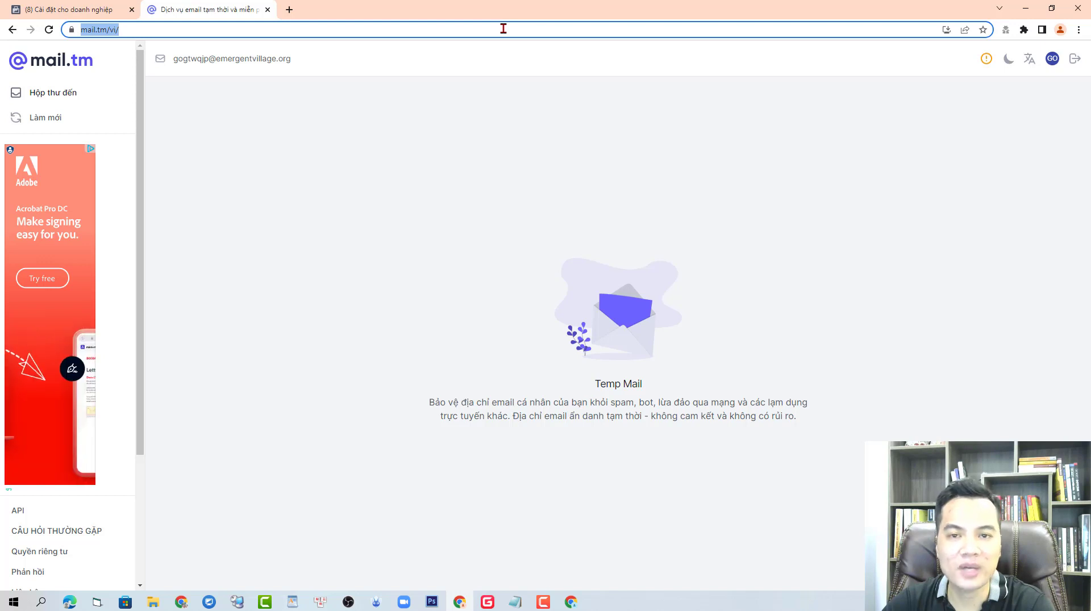
left_click(404, 147)
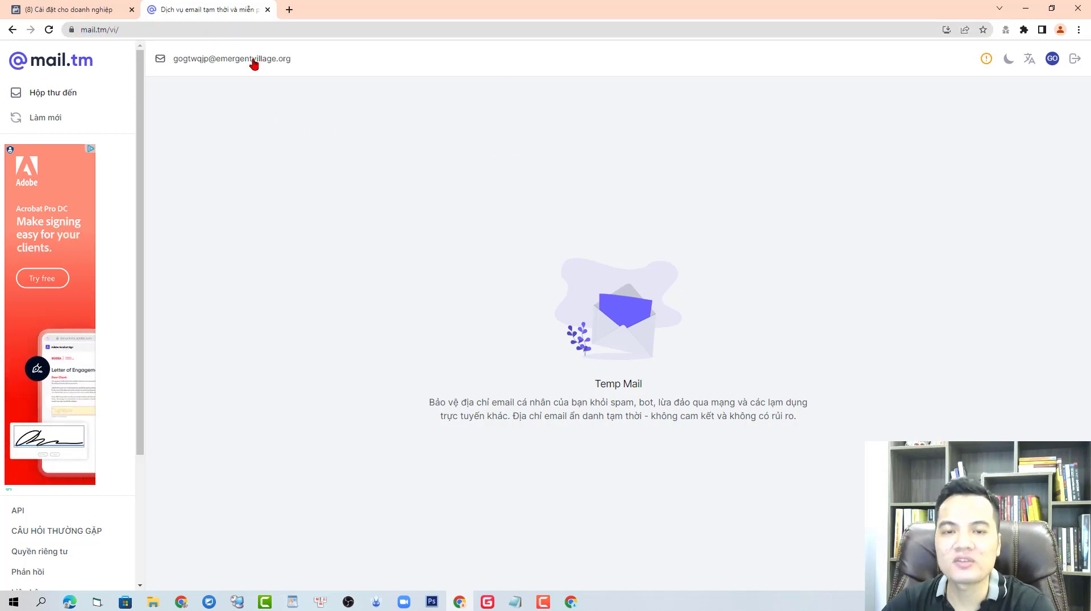
left_click(76, 9)
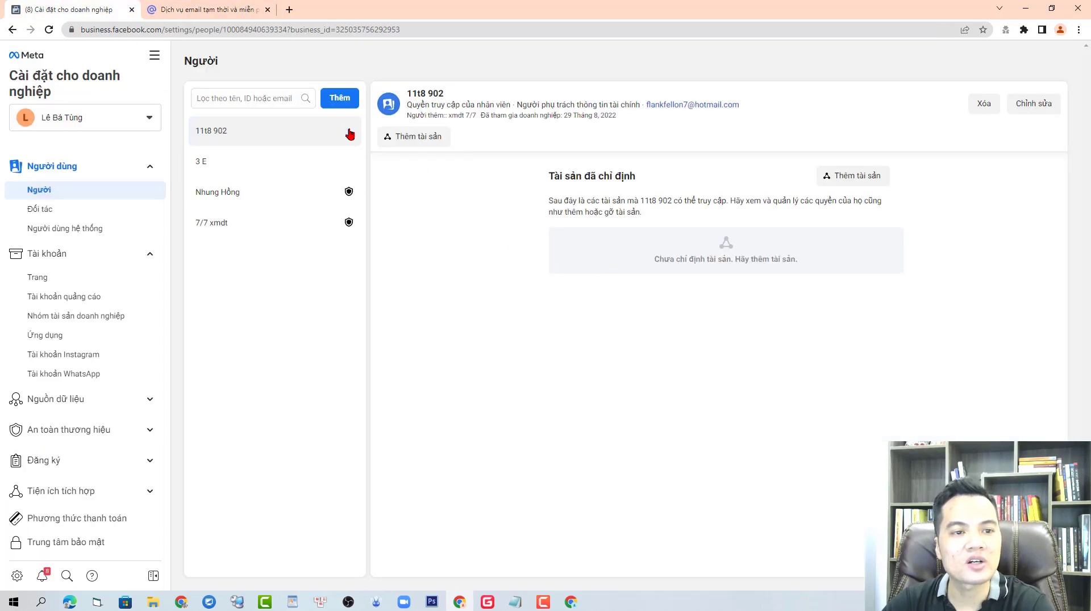
Invite the temporary e-mail address to the business with employee and admin access (Quyền truy cập quản trị), assigning no assets.
left_click(340, 98)
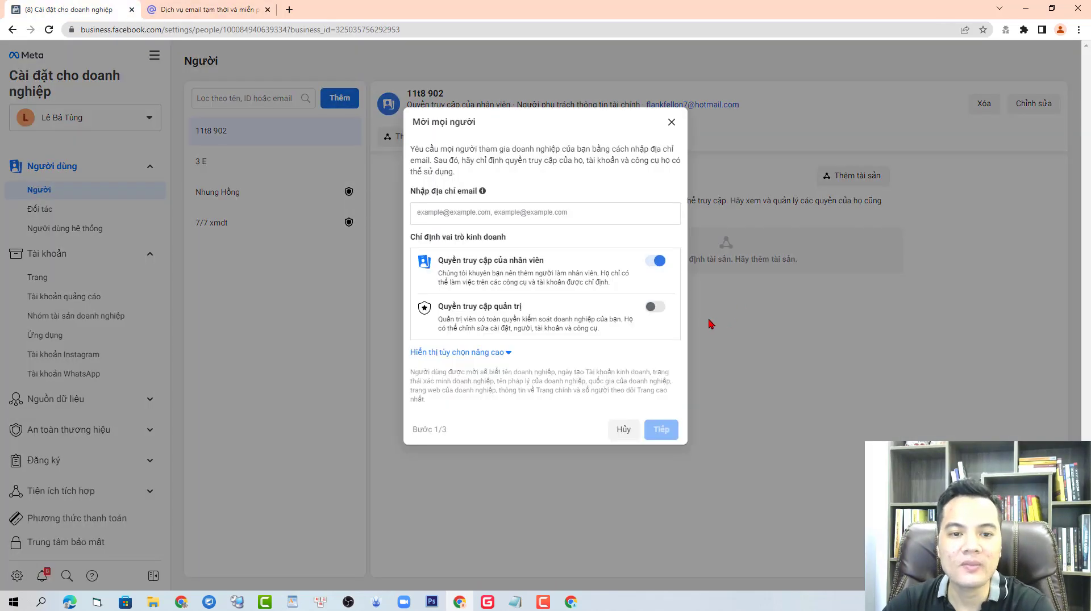
left_click(555, 212)
key("ctrl+v")
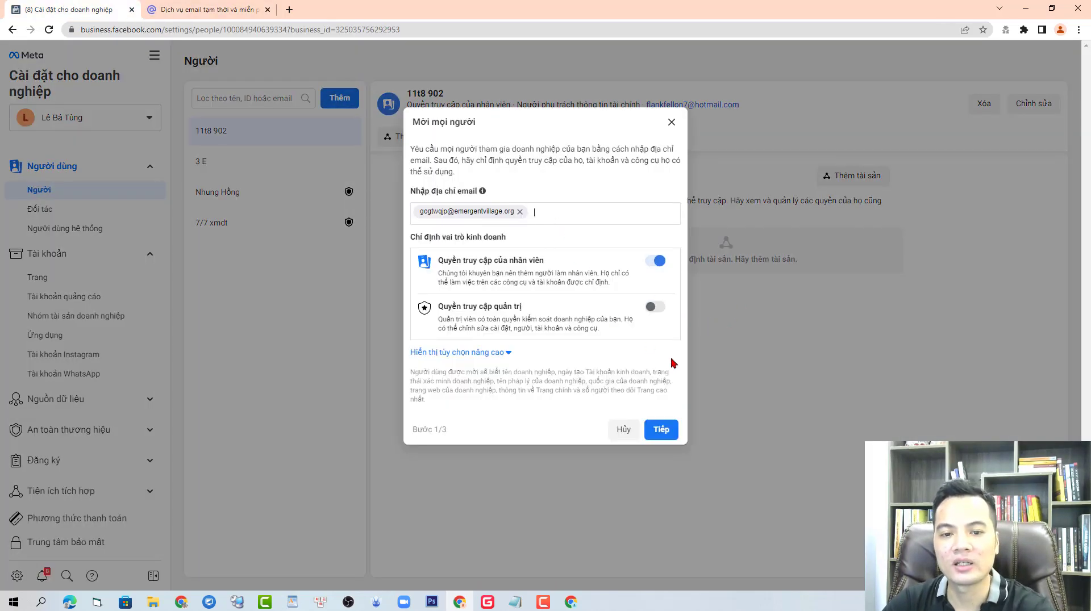
left_click(654, 307)
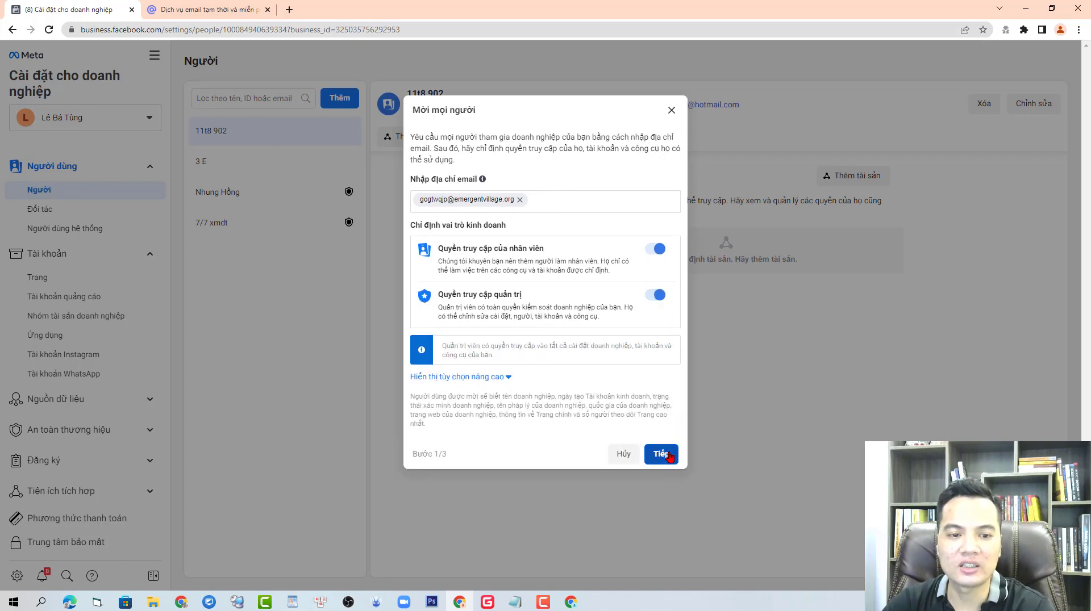
left_click(670, 458)
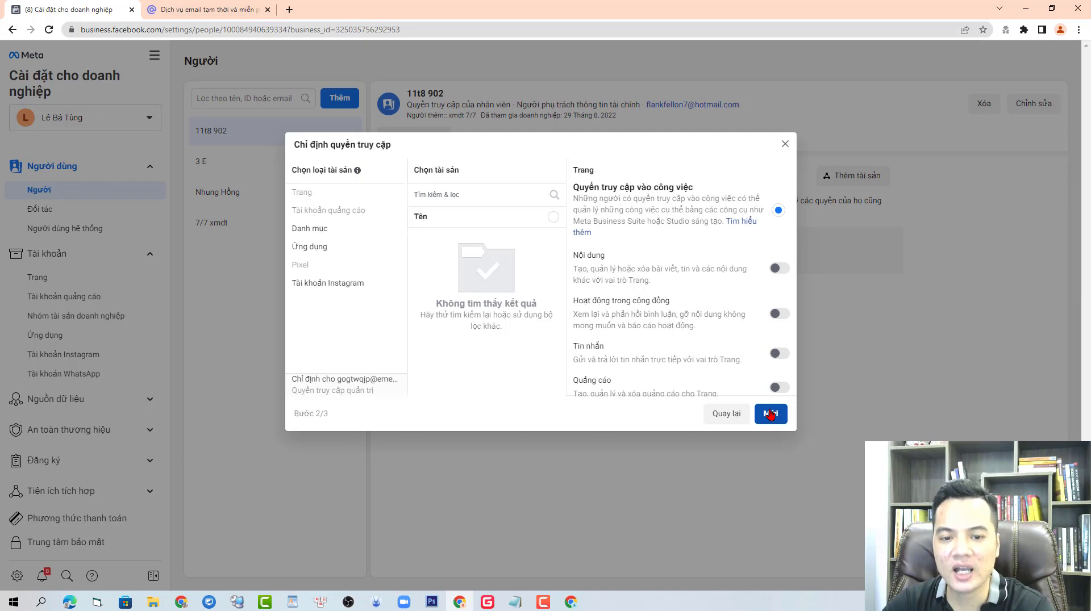
left_click(771, 415)
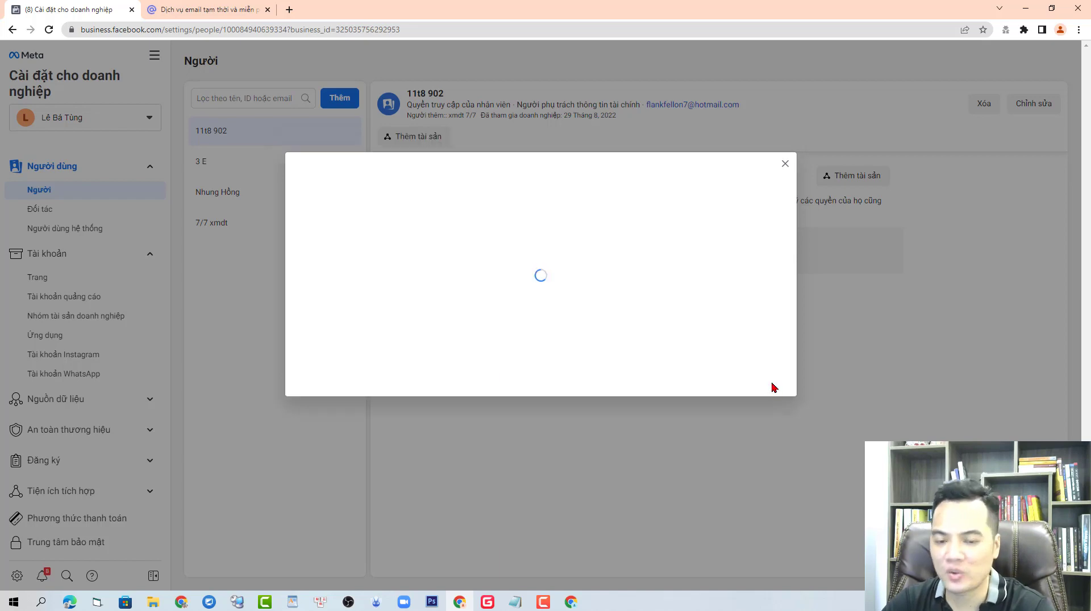
left_click(642, 291)
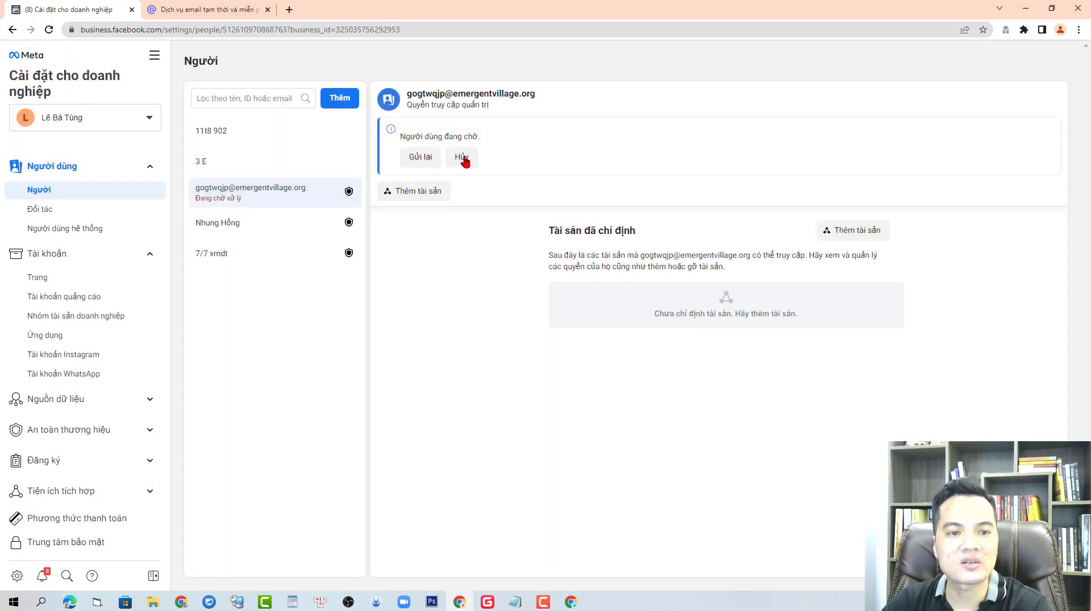
Open the Facebook invitation e-mail in the mail.tm inbox and copy the link address behind Bắt đầu.
left_click(226, 6)
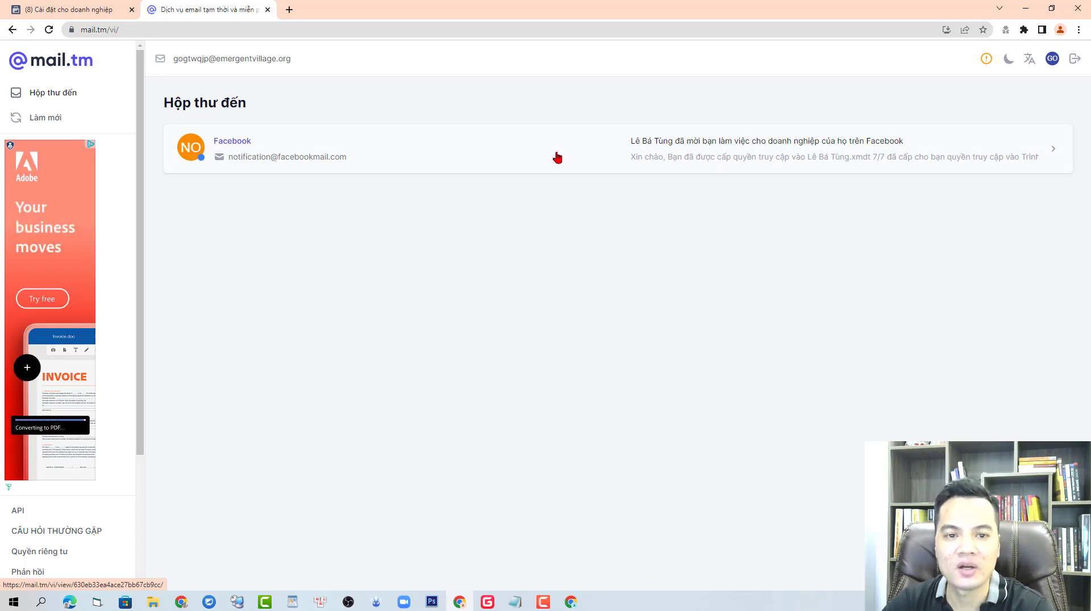
left_click(556, 157)
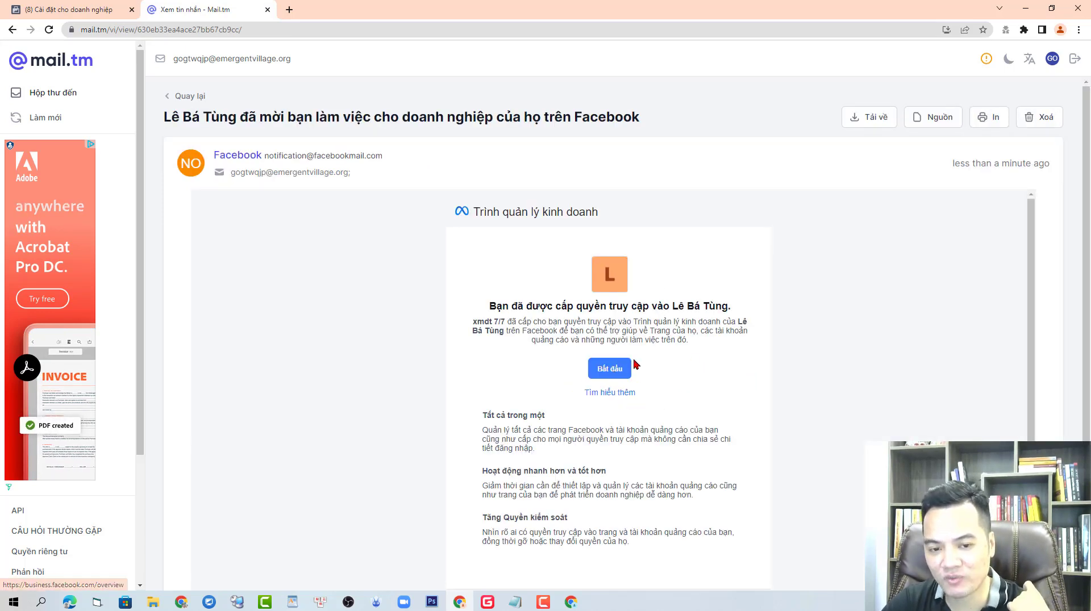
right_click(614, 375)
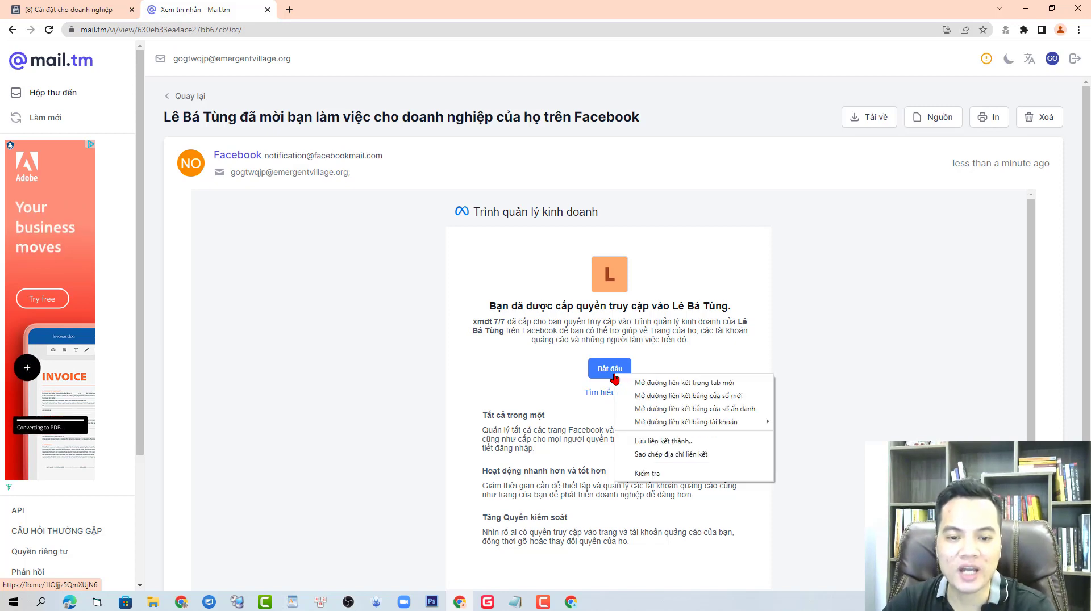
left_click(709, 458)
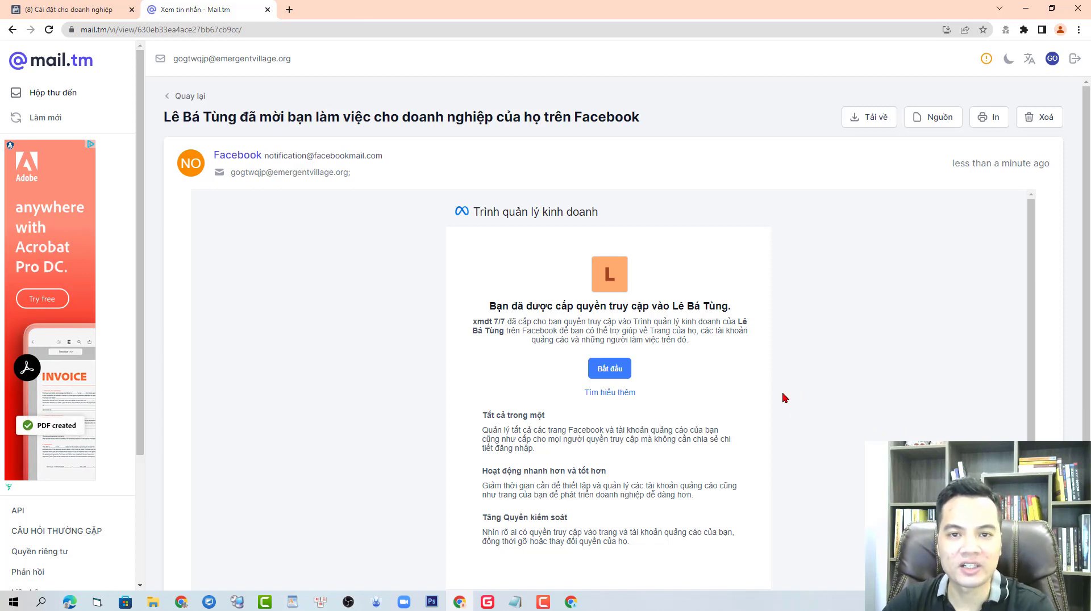
Open the business invitation from the e-mail and copy the full address of the invitation page.
left_click(615, 377)
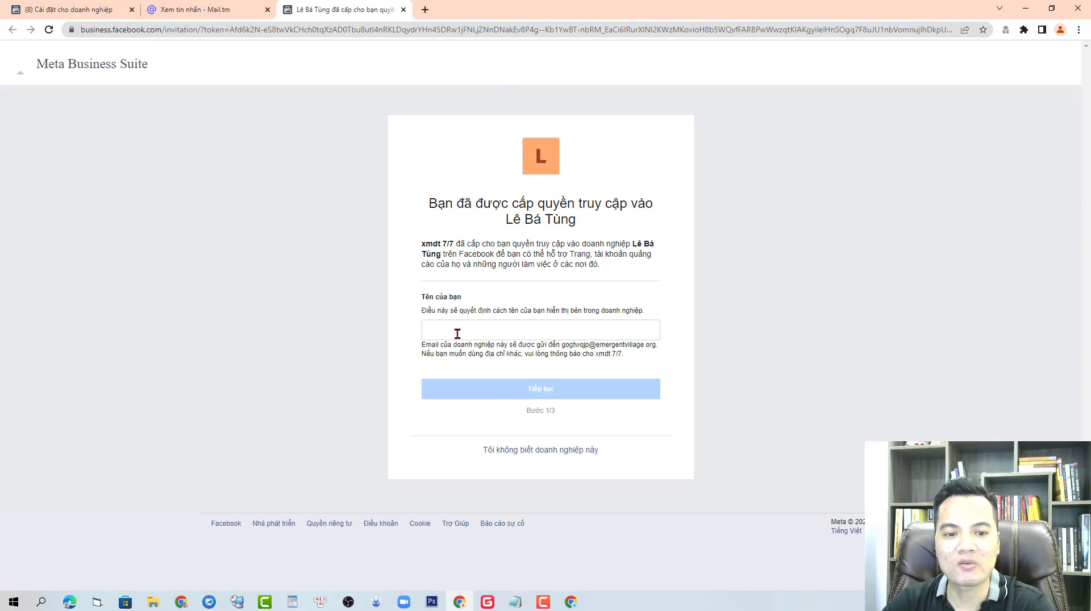
left_click(458, 334)
left_click(400, 30)
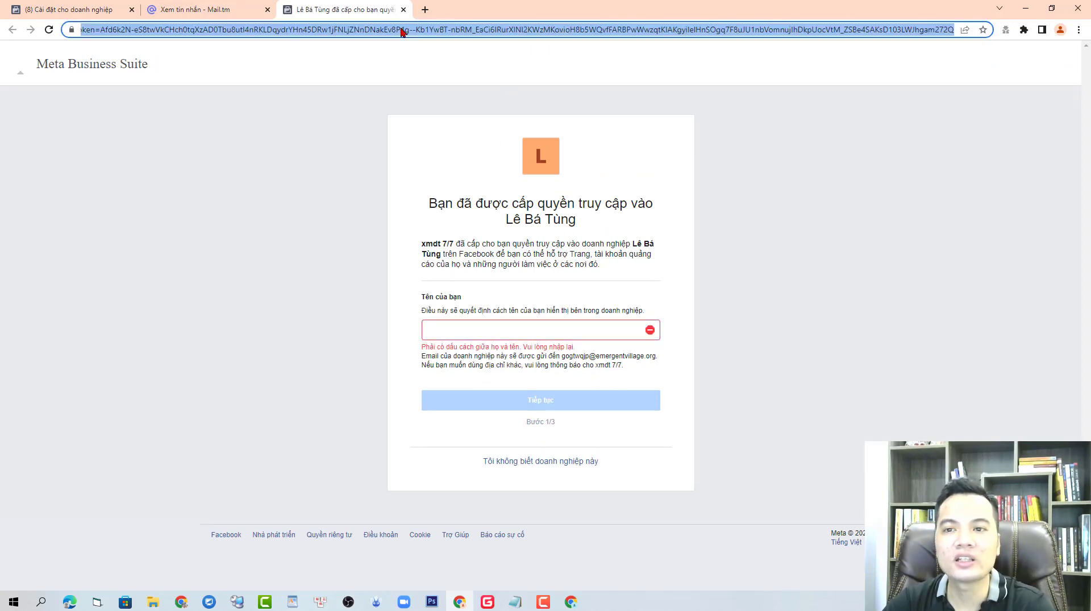
Switch to the newly logged-in Facebook account's Chrome profile and load the copied invitation link containing the invitation token.
left_click(571, 601)
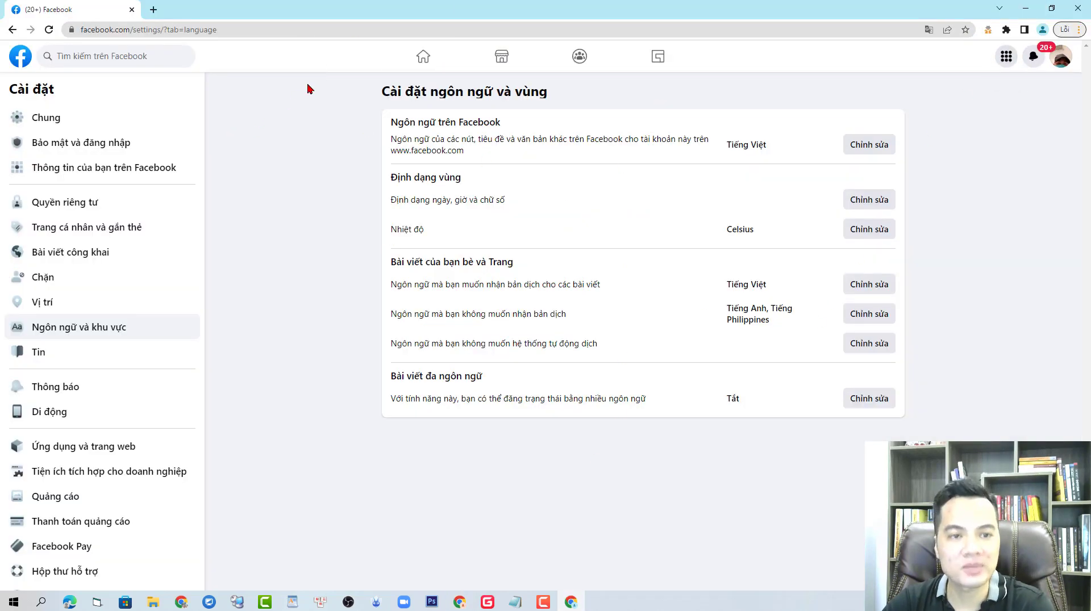
left_click(370, 30)
key("ctrl+v")
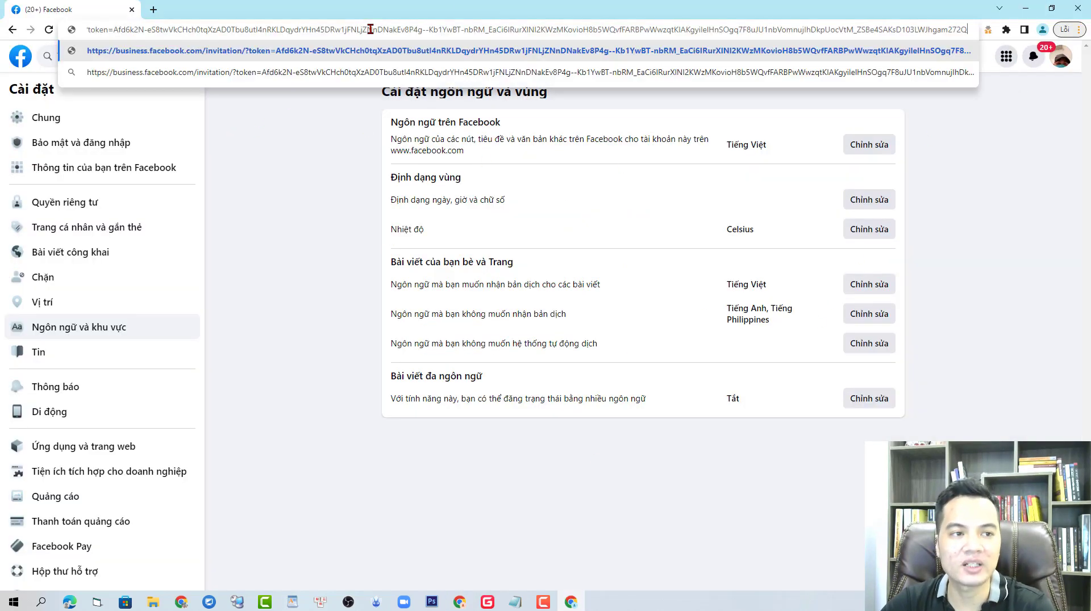
key("Return")
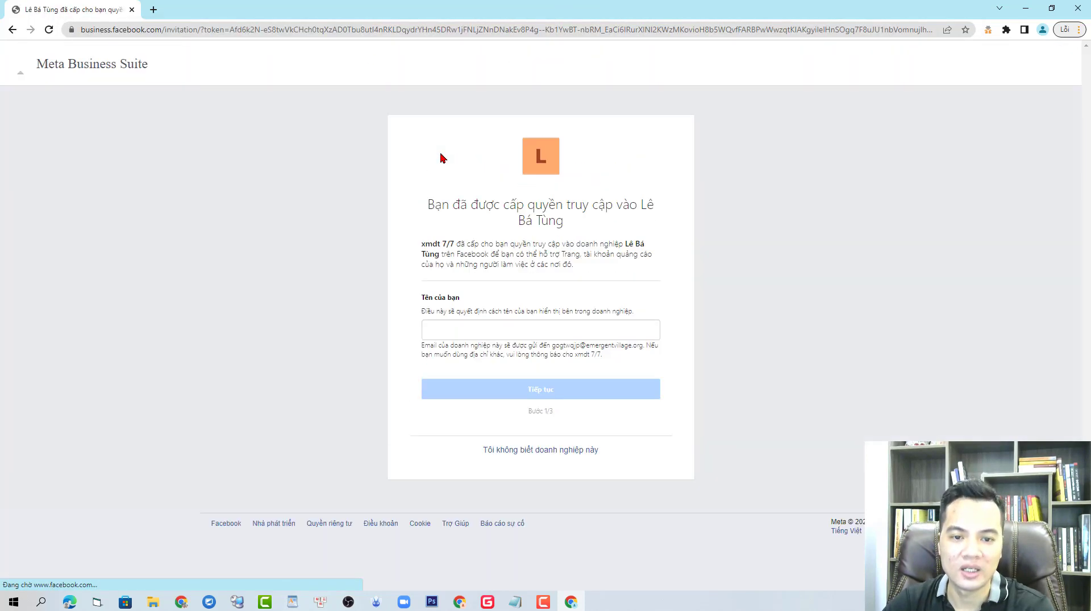
Accept the business invitation under the name "via kháng xmdt 311/8", going through all three steps.
left_click(545, 330)
type("v")
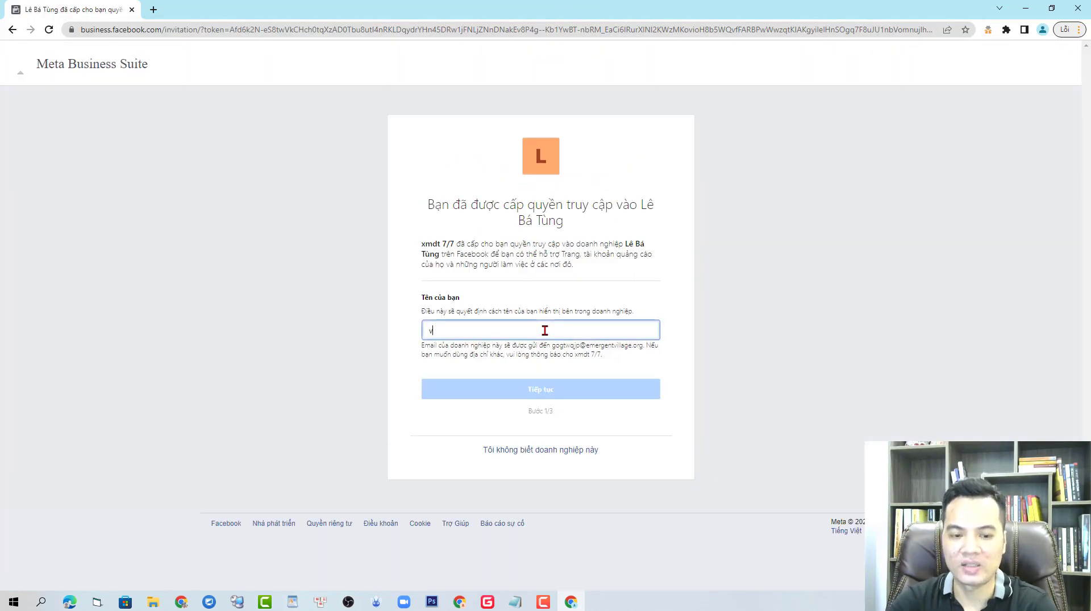
type("ia kháng xmdt 311/8")
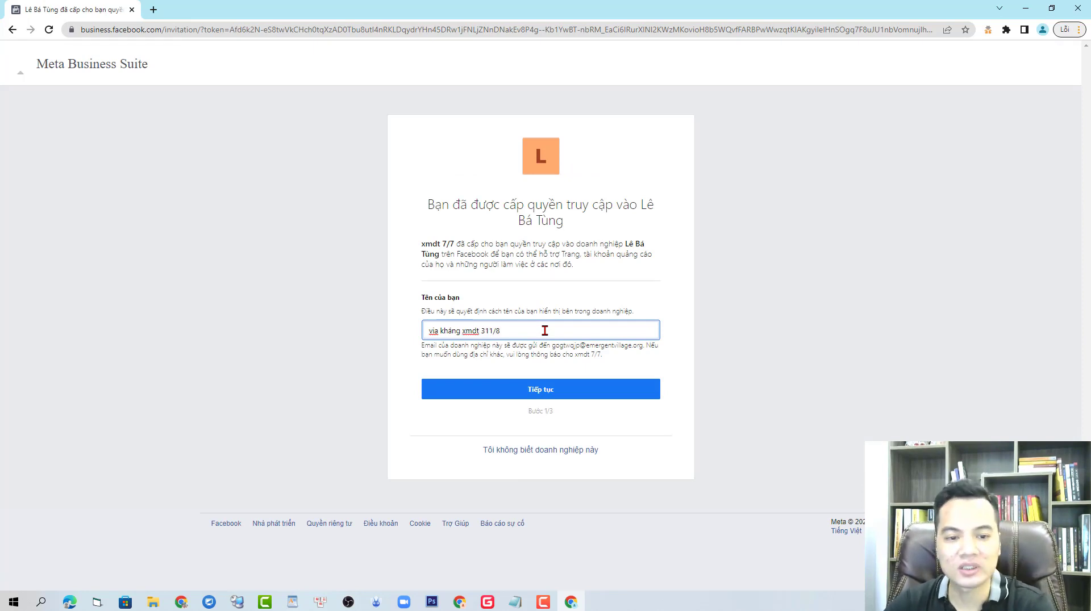
left_click(531, 389)
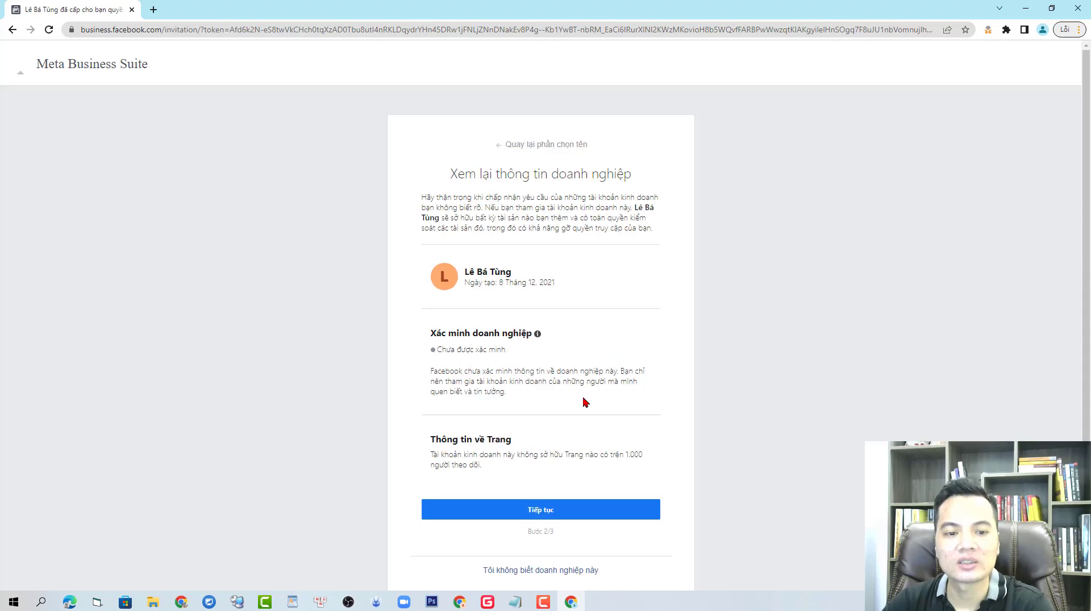
left_click(616, 515)
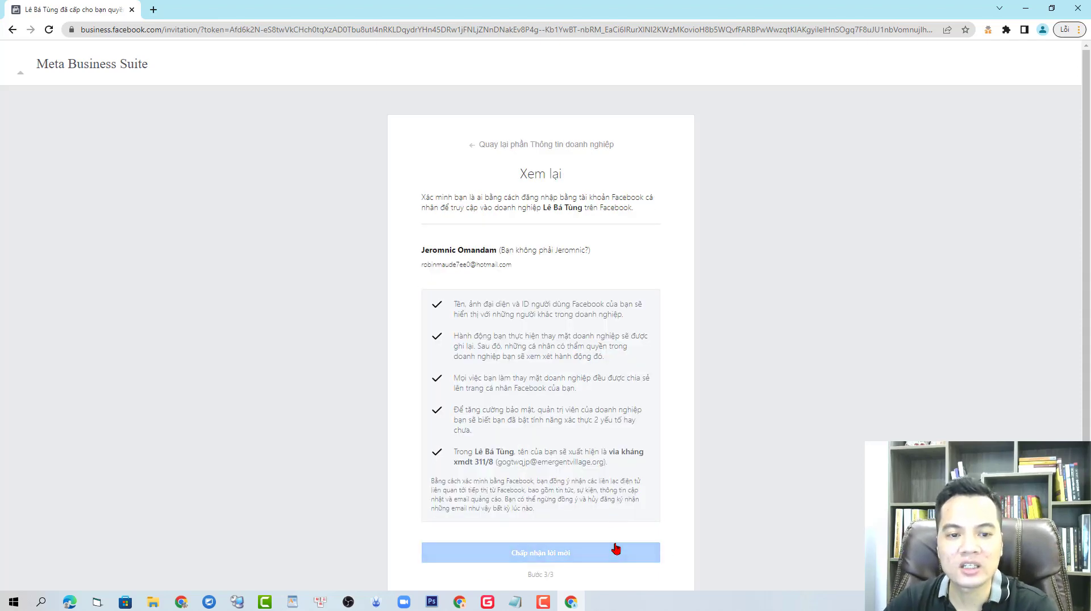
scroll(772, 388, "down", 1)
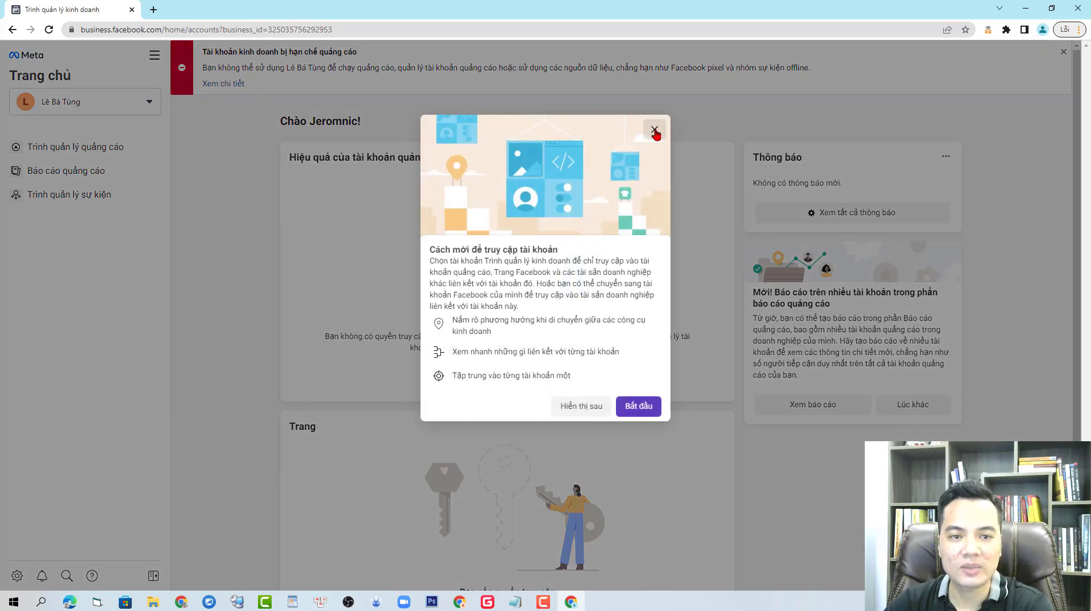
Dismiss the welcome pop-up, open the advertising restriction details, close the old tab and open the Yêu cầu xem xét lại request.
left_click(654, 129)
left_click(230, 84)
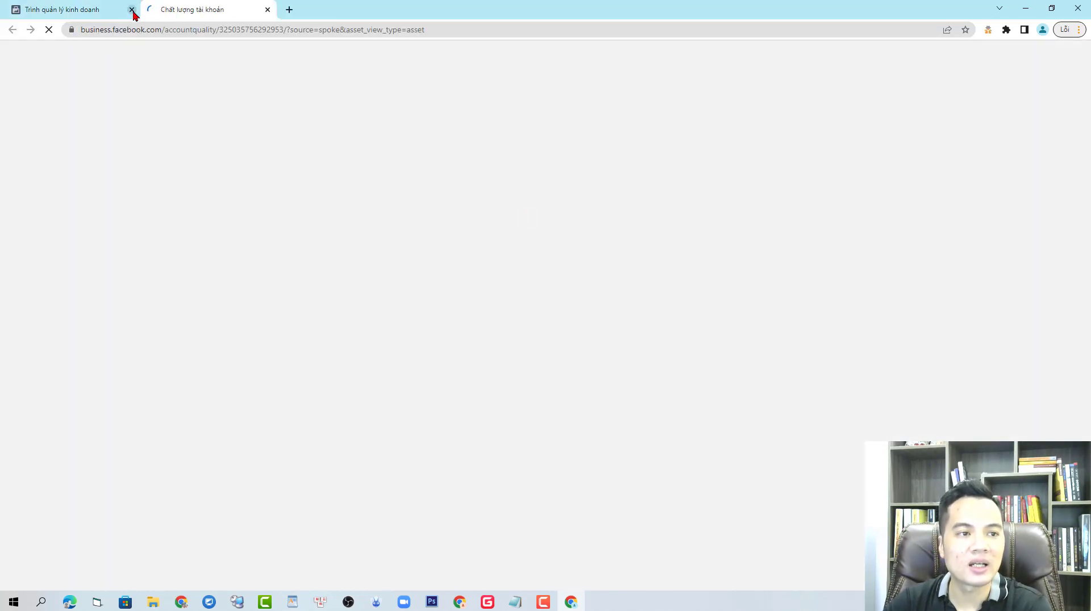
left_click(132, 11)
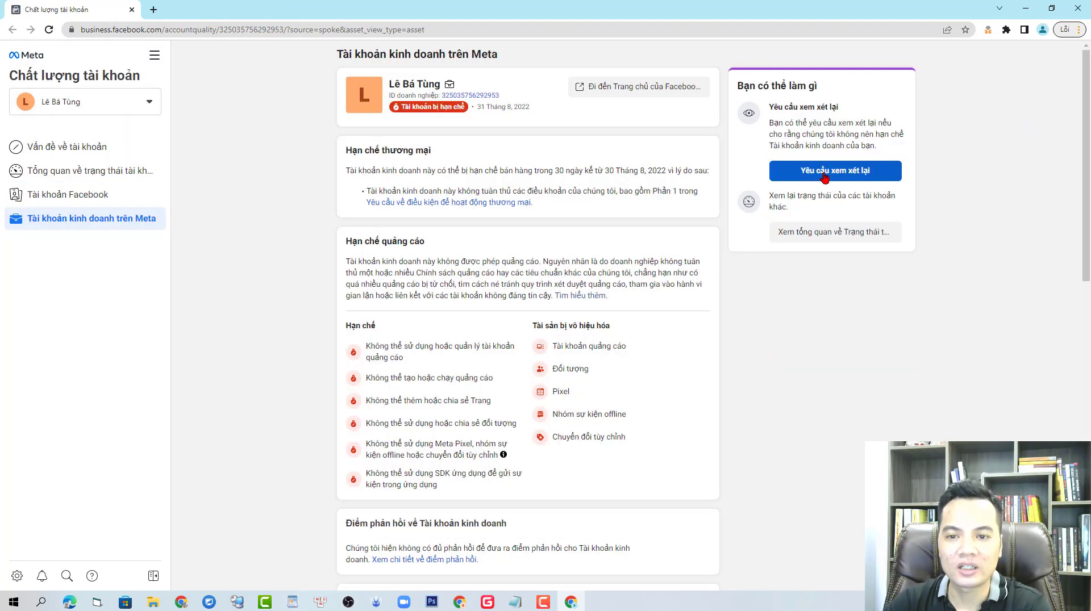
left_click(825, 176)
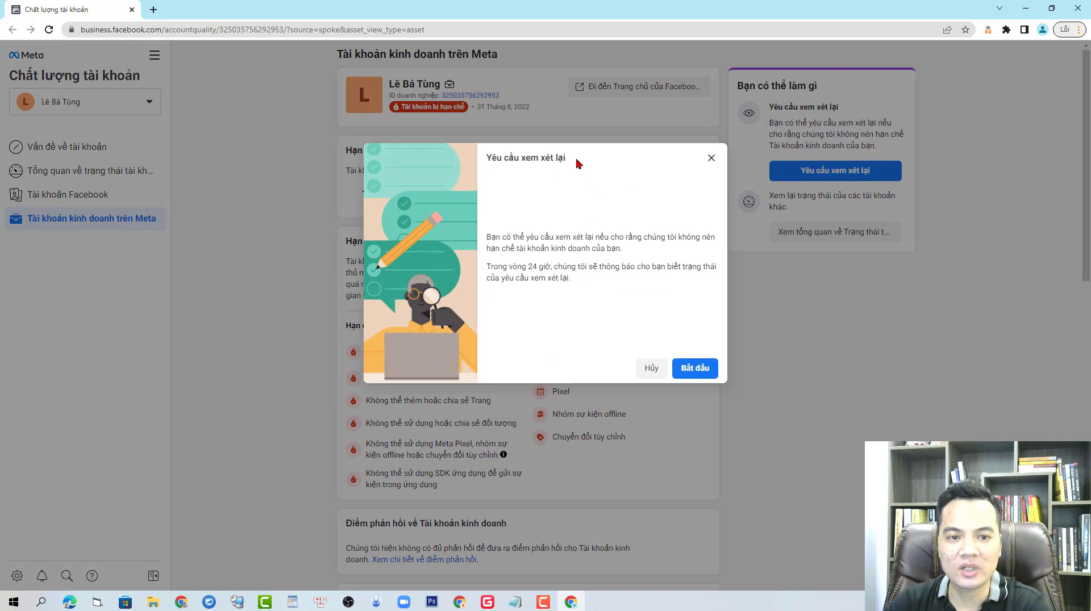
left_click_drag(566, 157, 486, 158)
Switch to the original admin's Chrome profile, open Chất lượng tài khoản for the business and close the leftover tabs.
left_click(459, 602)
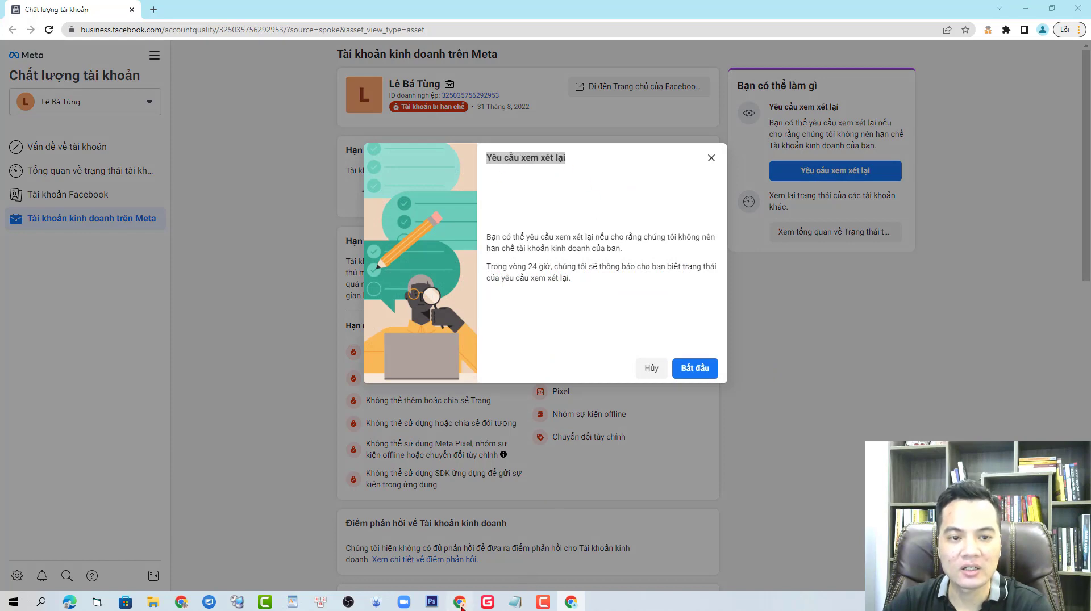
left_click(73, 8)
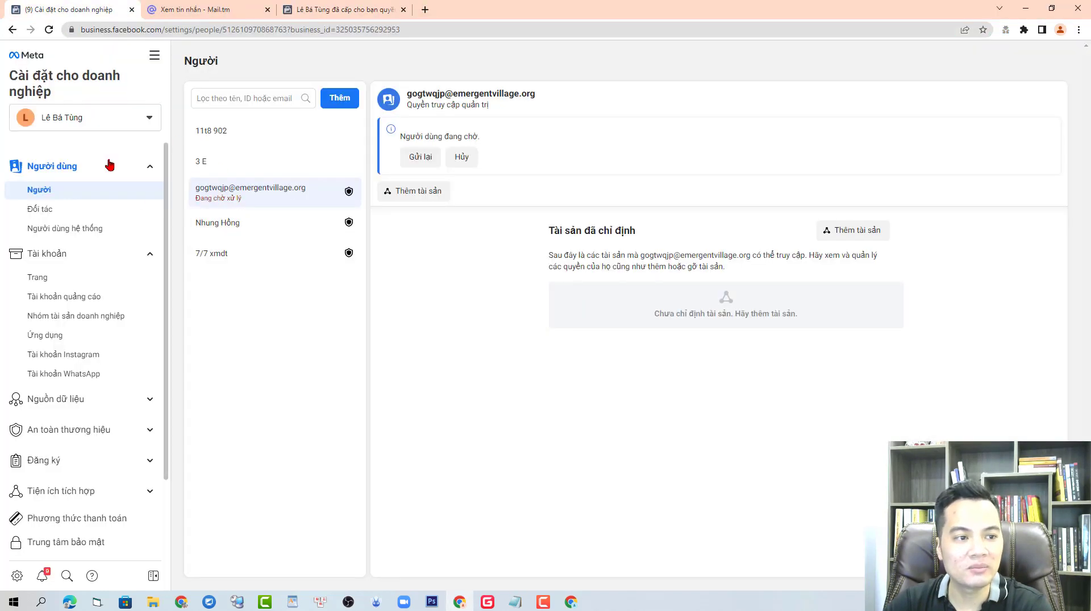
left_click(154, 55)
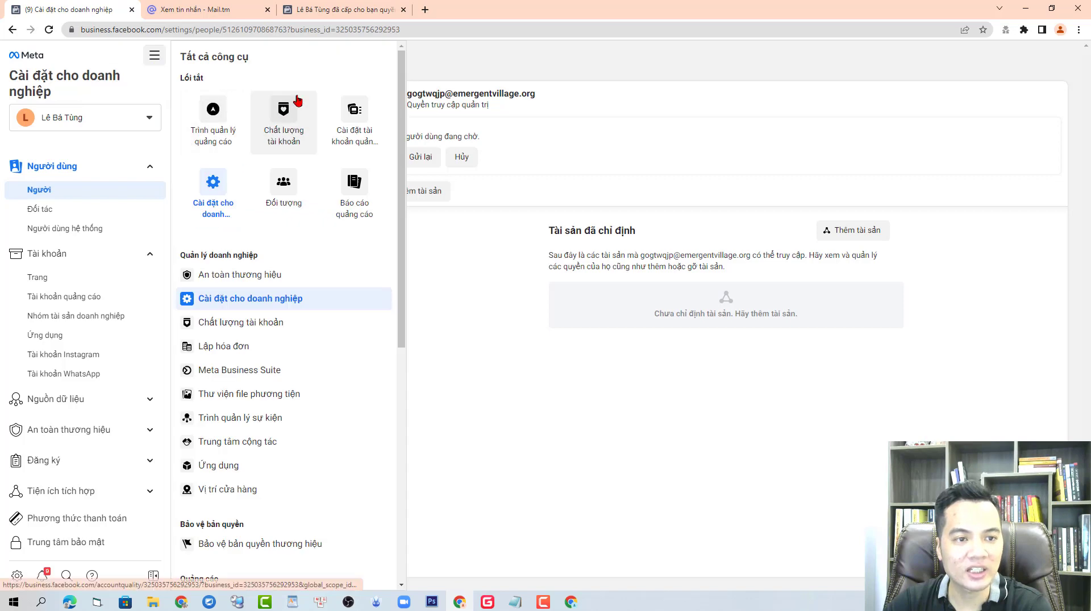
left_click(263, 10)
left_click(268, 10)
left_click(267, 10)
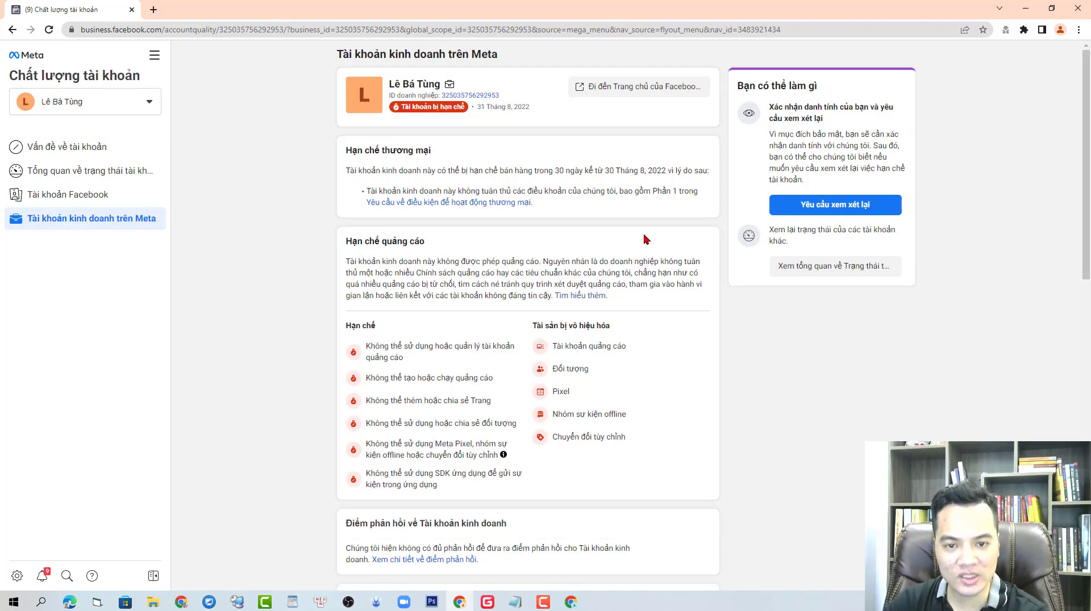
View the original admin's review request dialog for comparison, dismiss it and switch back to the invited account's Chrome profile.
left_click(801, 209)
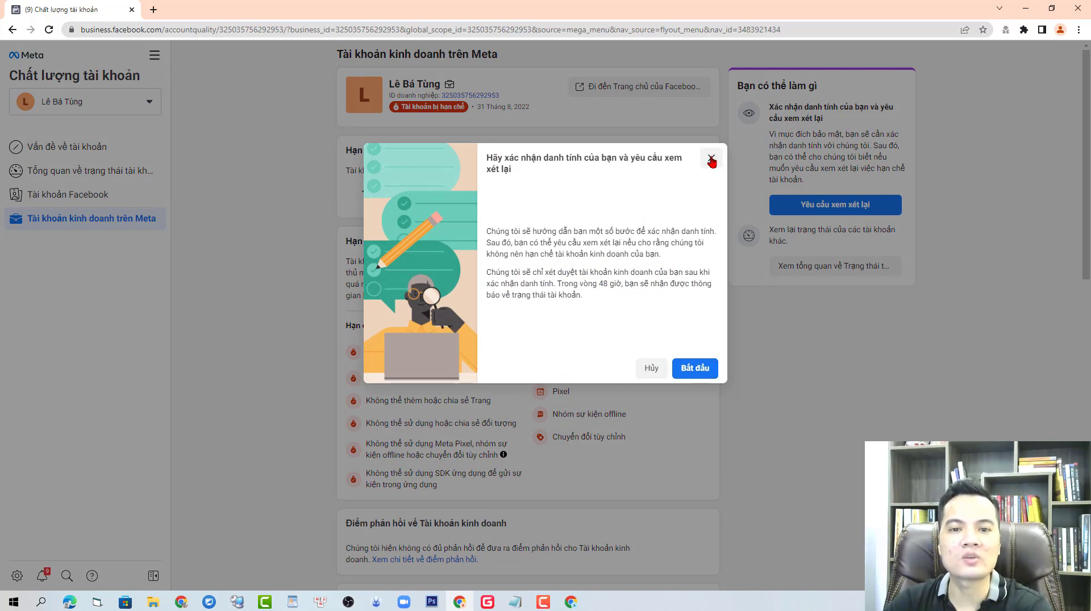
left_click(711, 159)
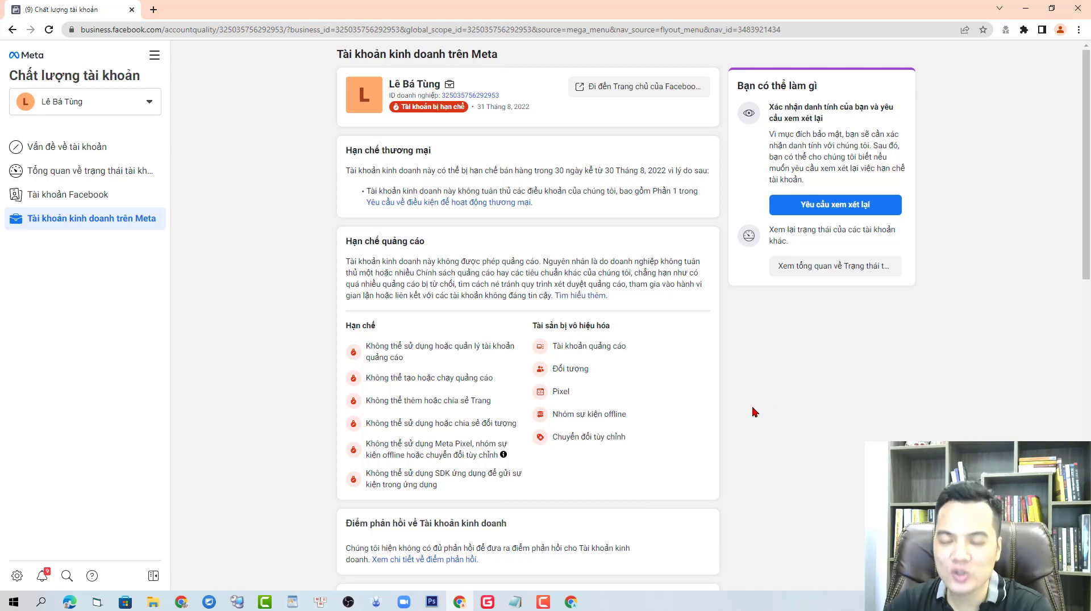
left_click(571, 602)
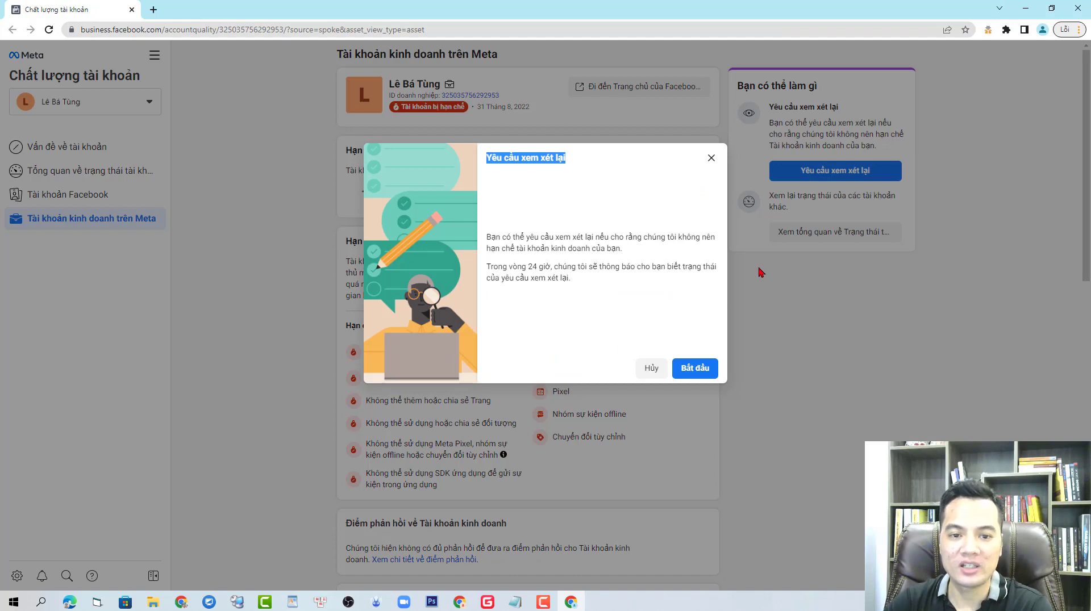
Begin the review request and set Lý do khác to "Tôi cho rằng có người sử dụng trái phép tài khoản kinh doanh của tôi.".
left_click(667, 209)
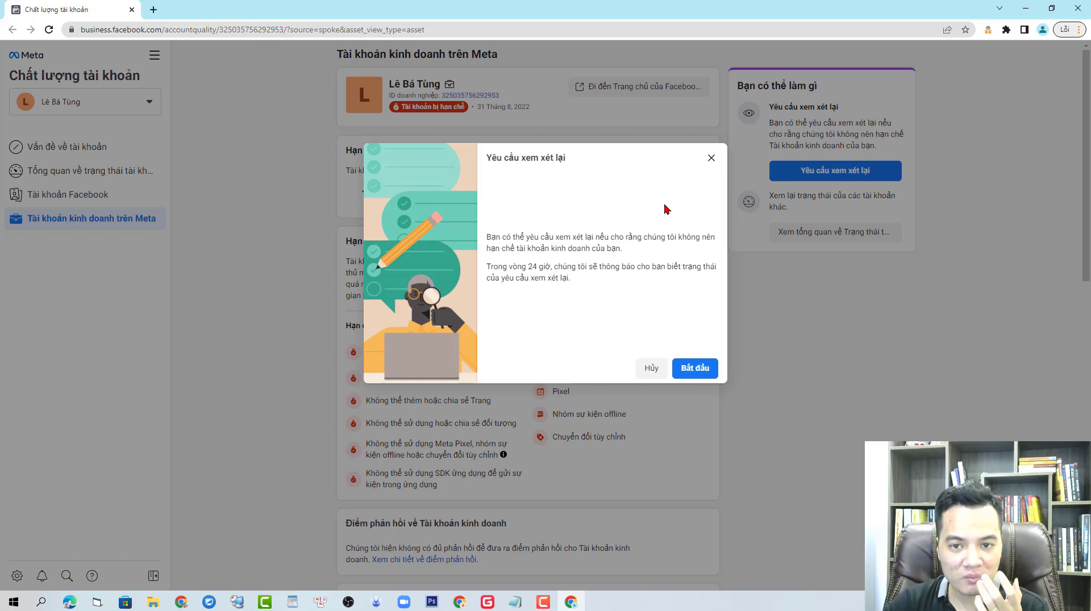
left_click(700, 369)
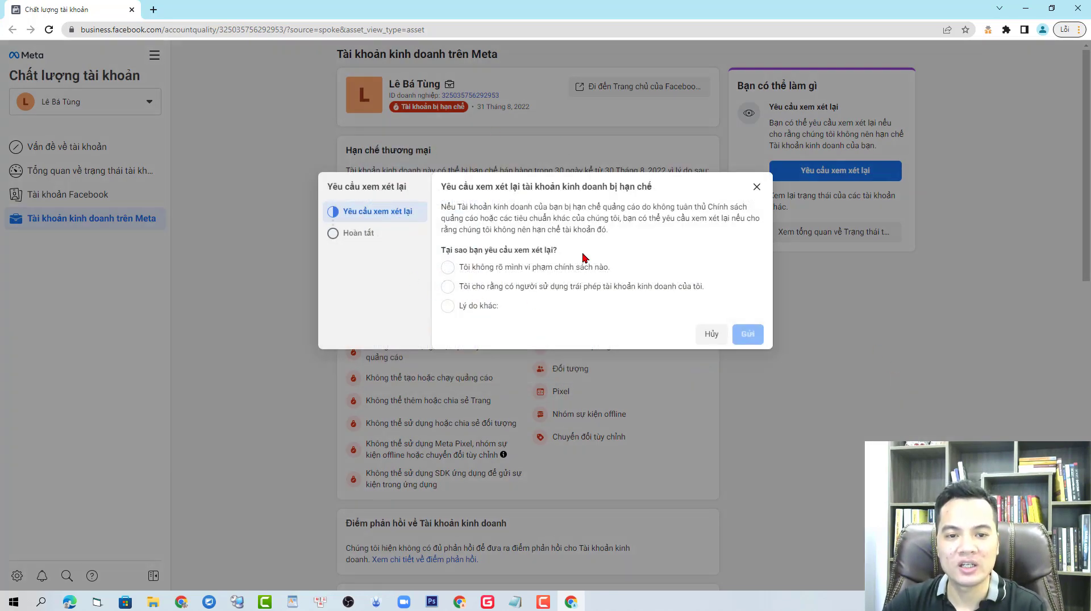
left_click(448, 287)
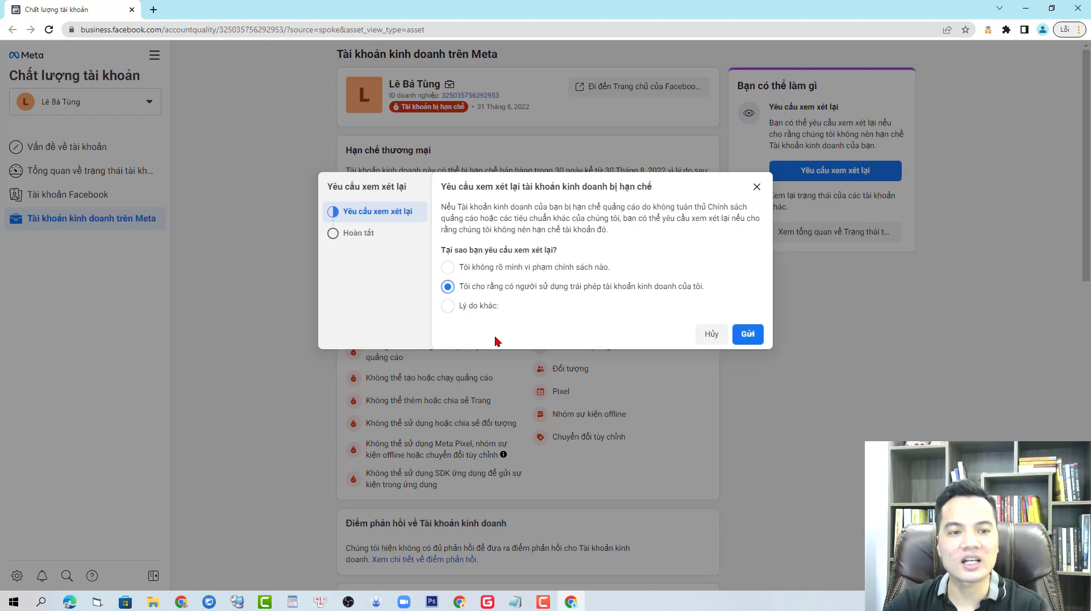
left_click(448, 309)
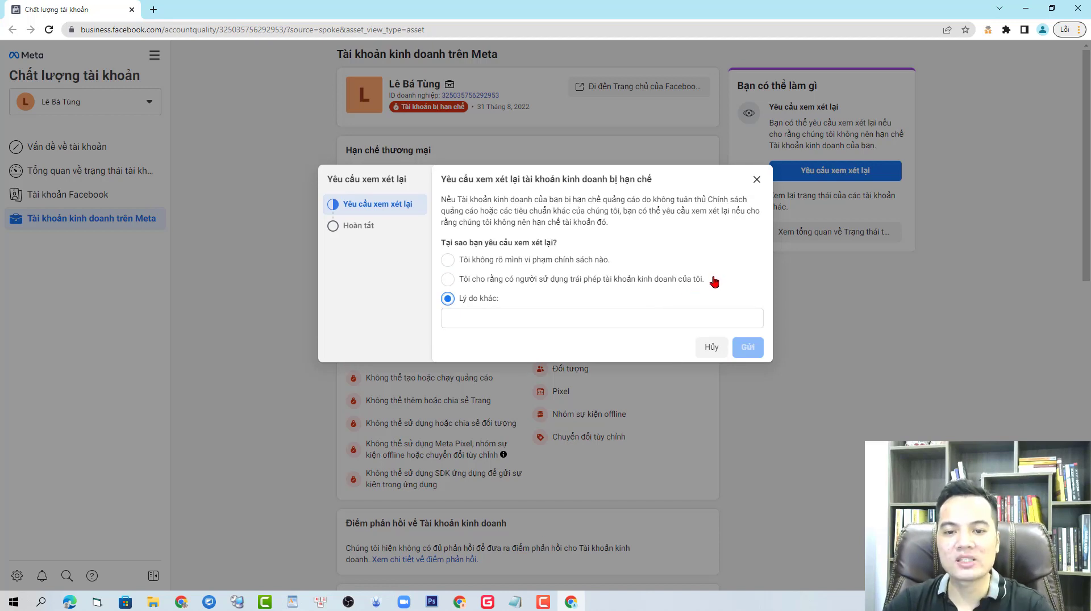
left_click_drag(714, 283, 458, 286)
key("ctrl+c")
left_click(502, 320)
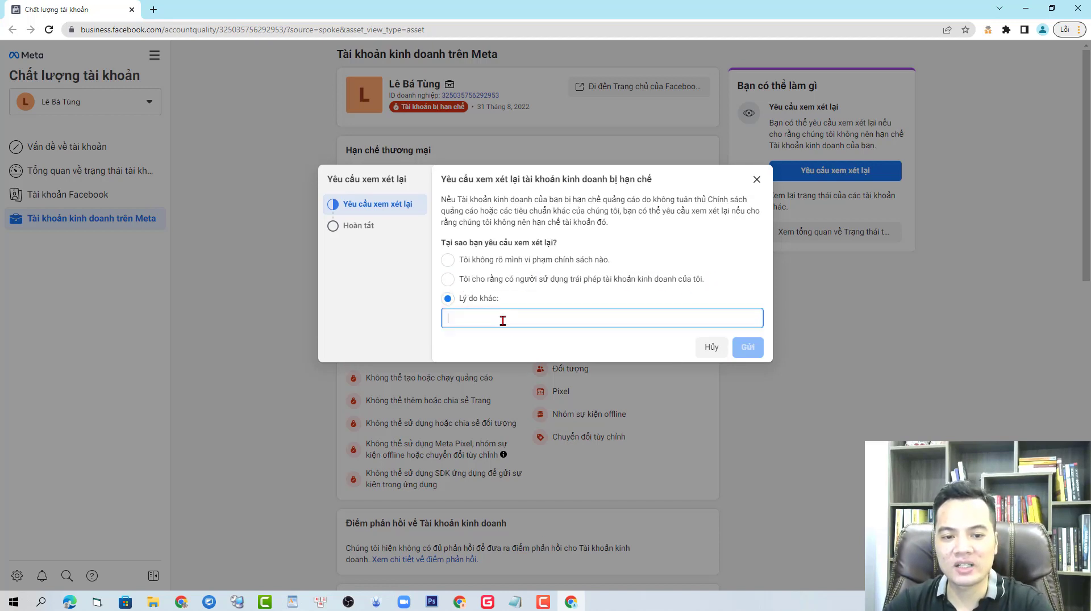
key("ctrl+v")
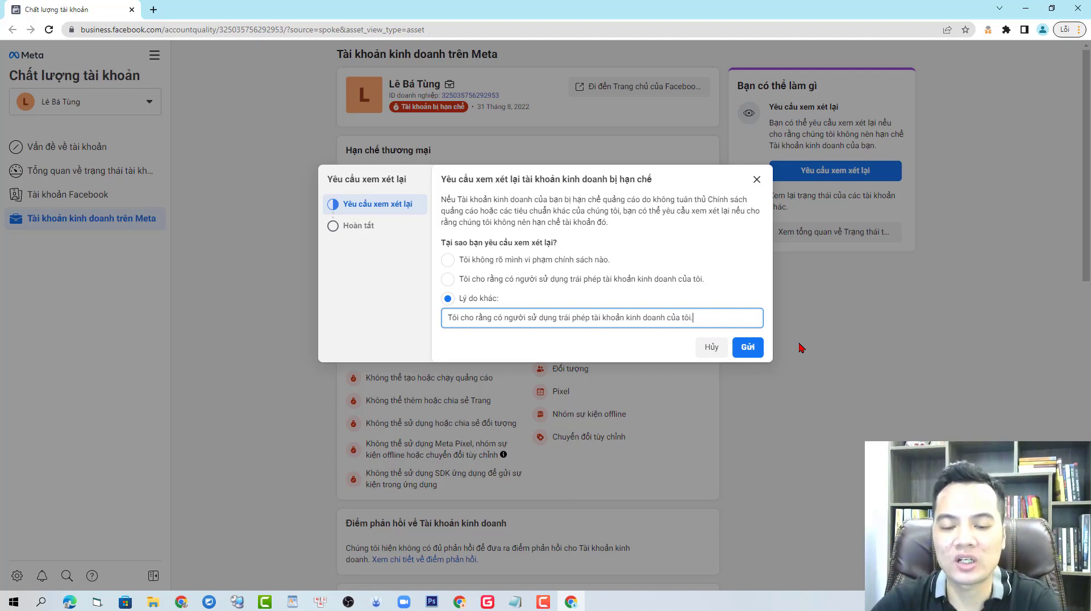
Add an abnormal-activity explanation and "Vui lòng kiểm tra lại và kích hoạt lại tài khoản kinh doanh cho tôi." to the reason, and submit the request.
type("Da")
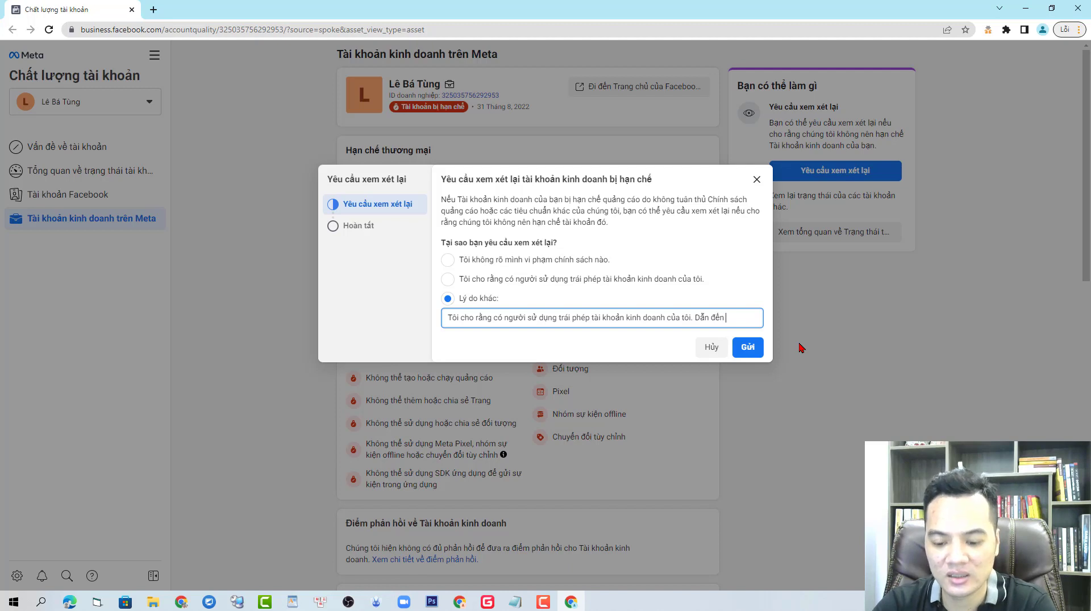
type("n đến tài kha")
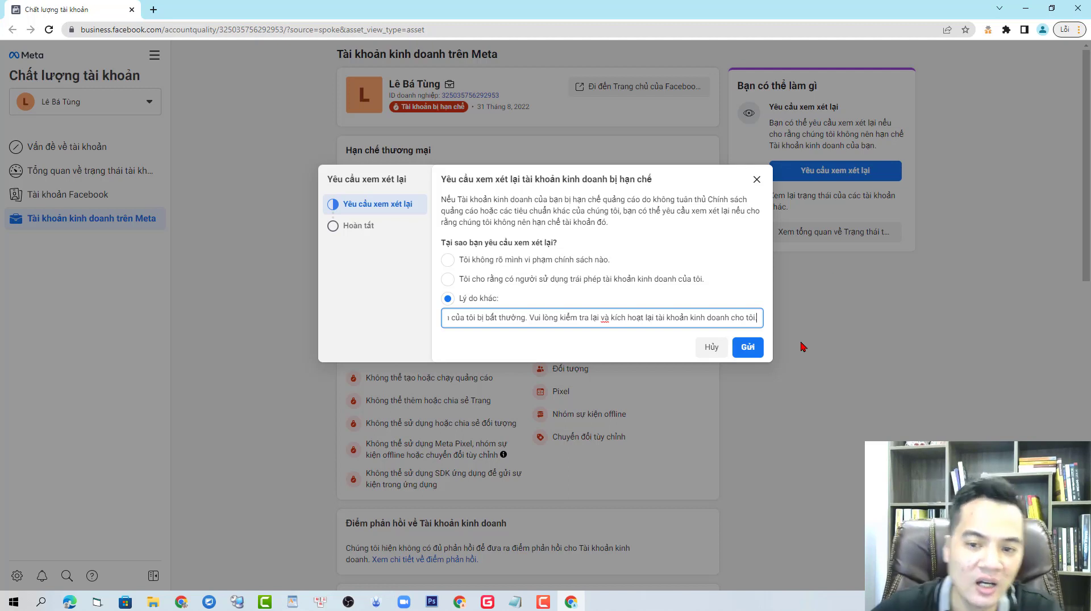
type(".")
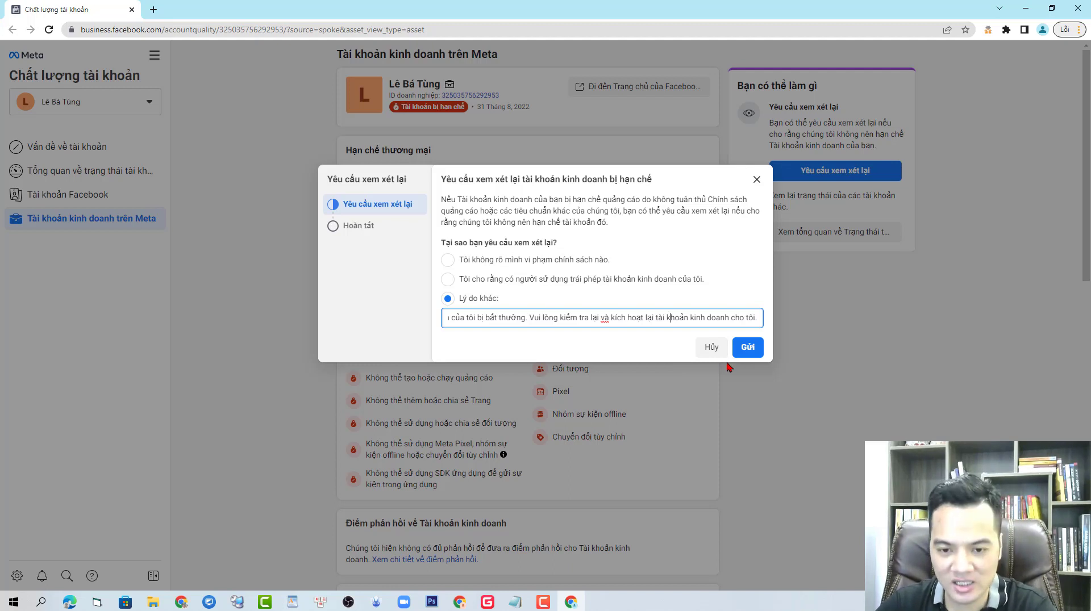
left_click(749, 348)
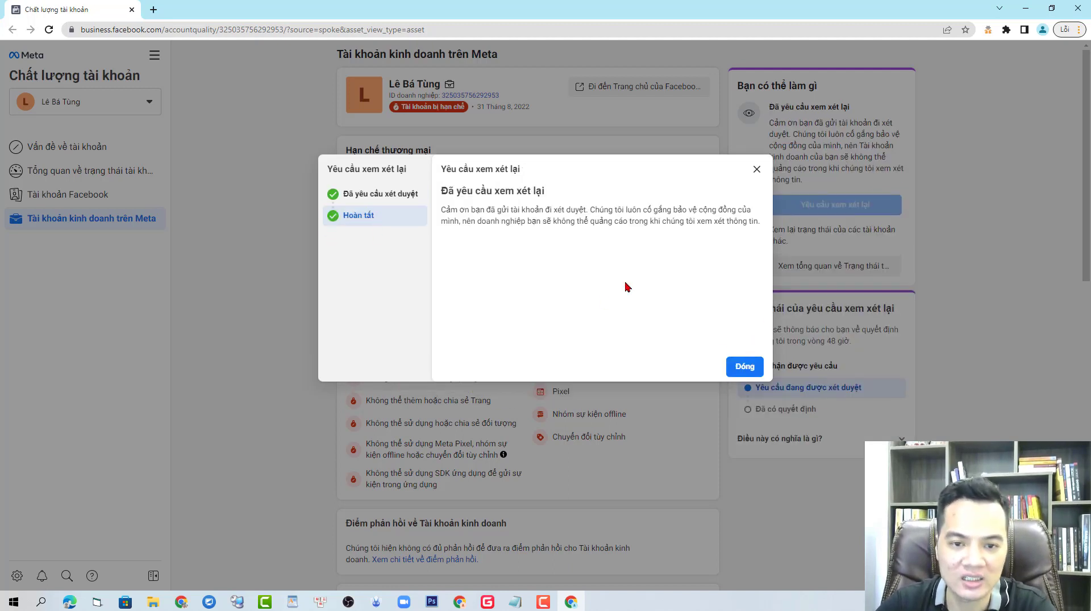
left_click(744, 366)
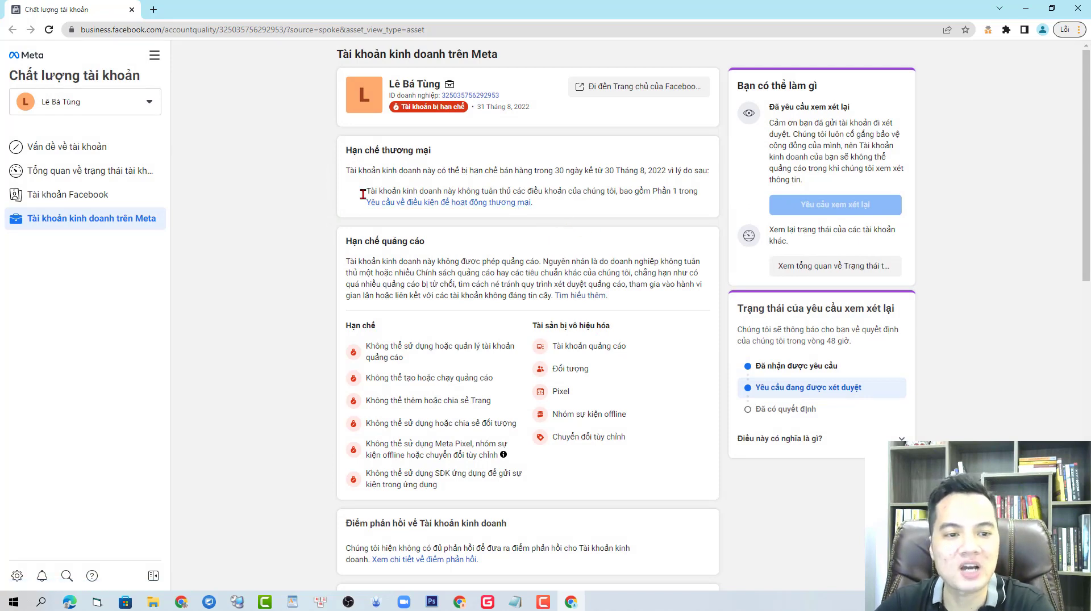
Open the commerce eligibility requirements help article (Yêu cầu về điều kiện để hoạt động thương mại) linked under Hạn chế thương mại.
left_click_drag(345, 150, 488, 158)
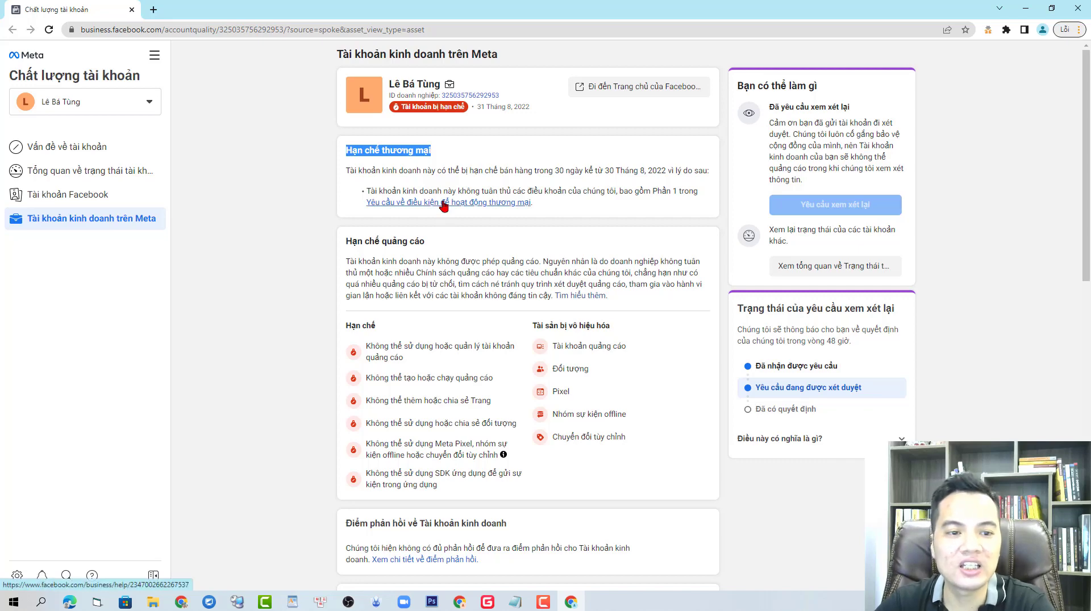
left_click(472, 203)
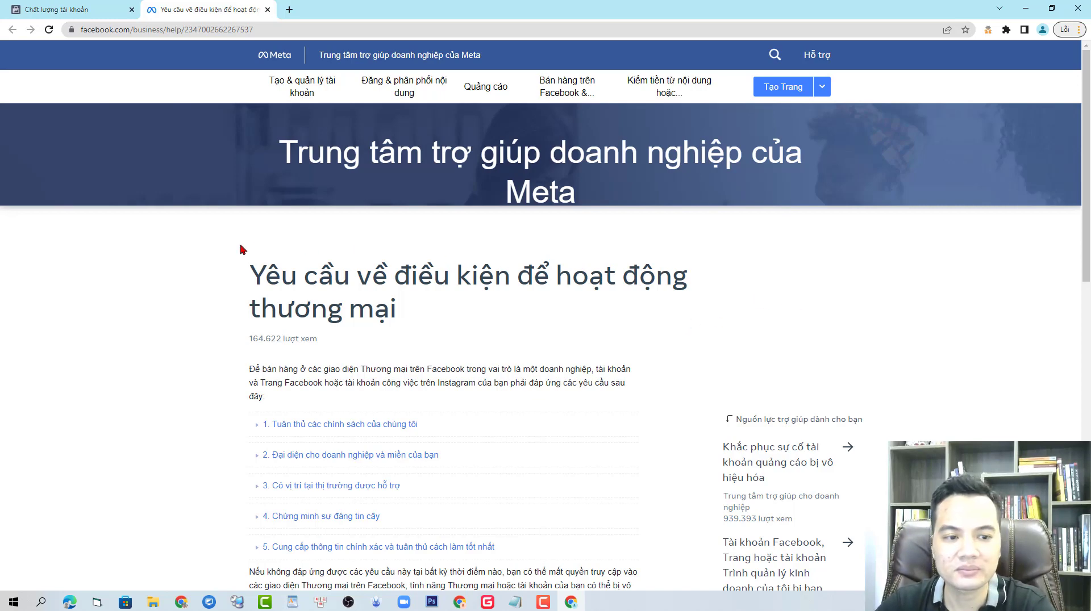
left_click_drag(240, 249, 458, 312)
left_click(499, 314)
Expand and read all five commerce eligibility requirements in the help article, from policy compliance to accurate information and best practices.
scroll(852, 312, "down", 3)
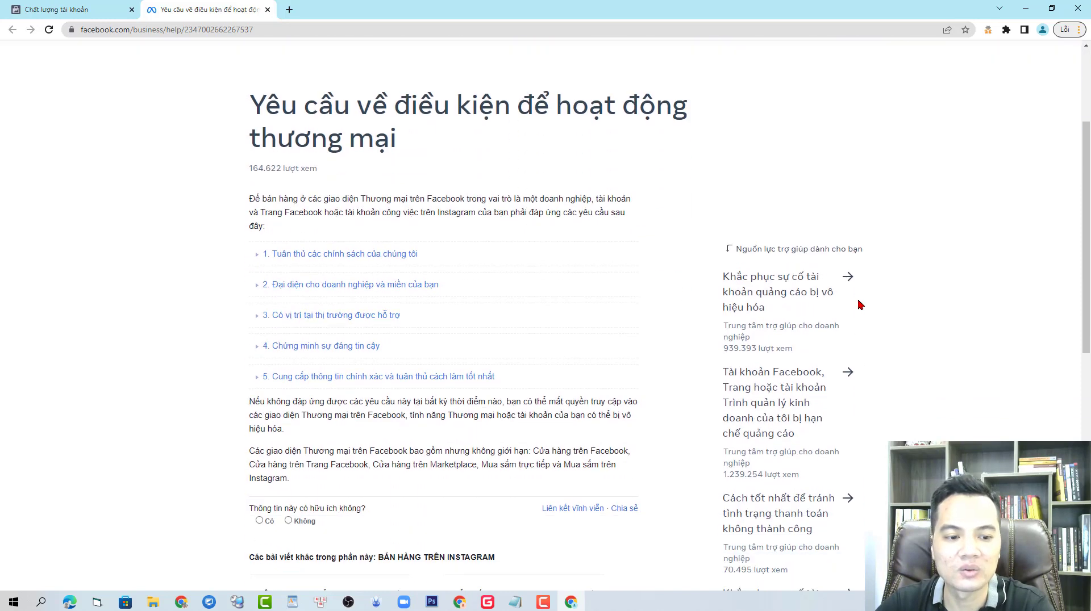
left_click(339, 255)
left_click(373, 397)
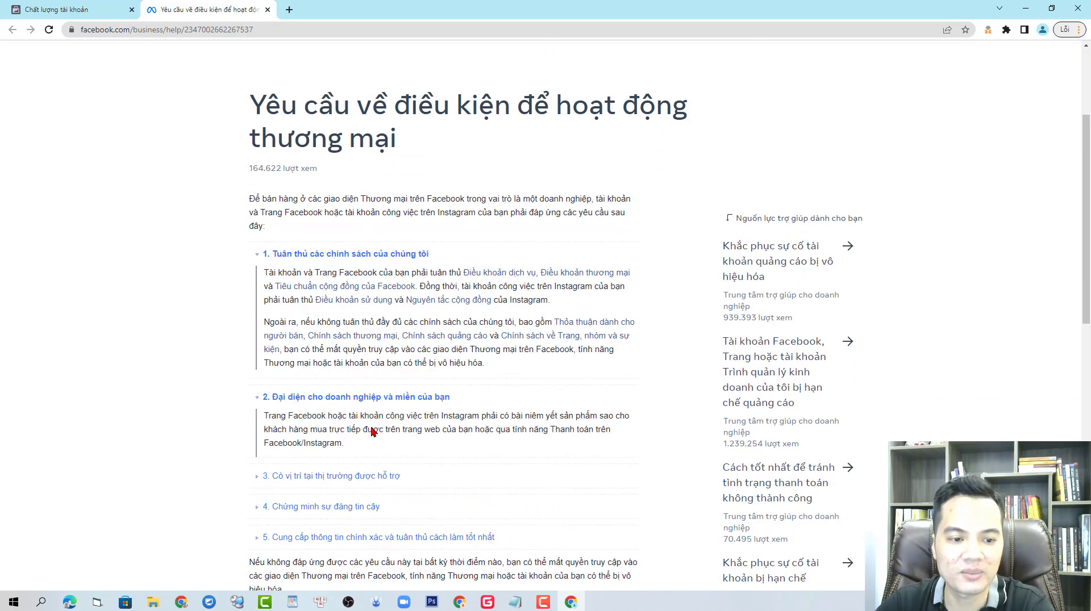
scroll(378, 440, "down", 3)
left_click(361, 421)
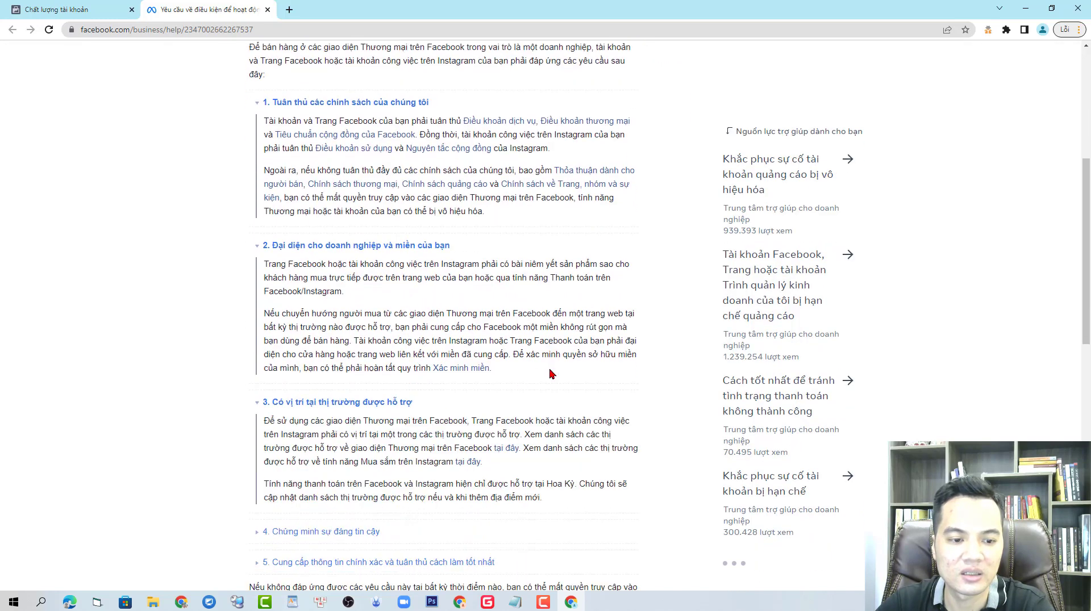
scroll(489, 378, "down", 3)
left_click(377, 380)
scroll(519, 372, "down", 1)
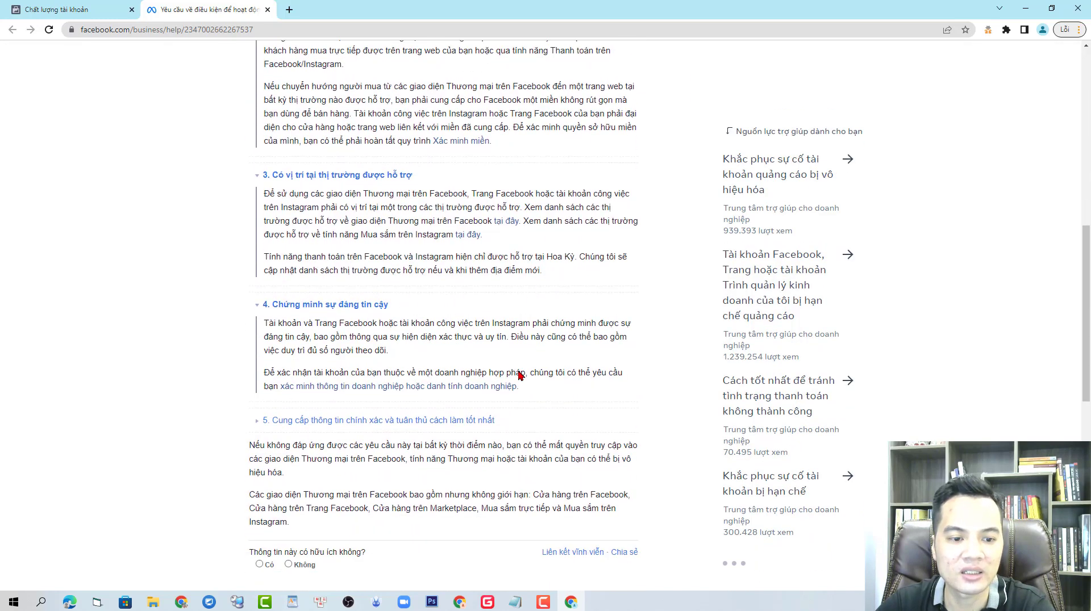
left_click(423, 419)
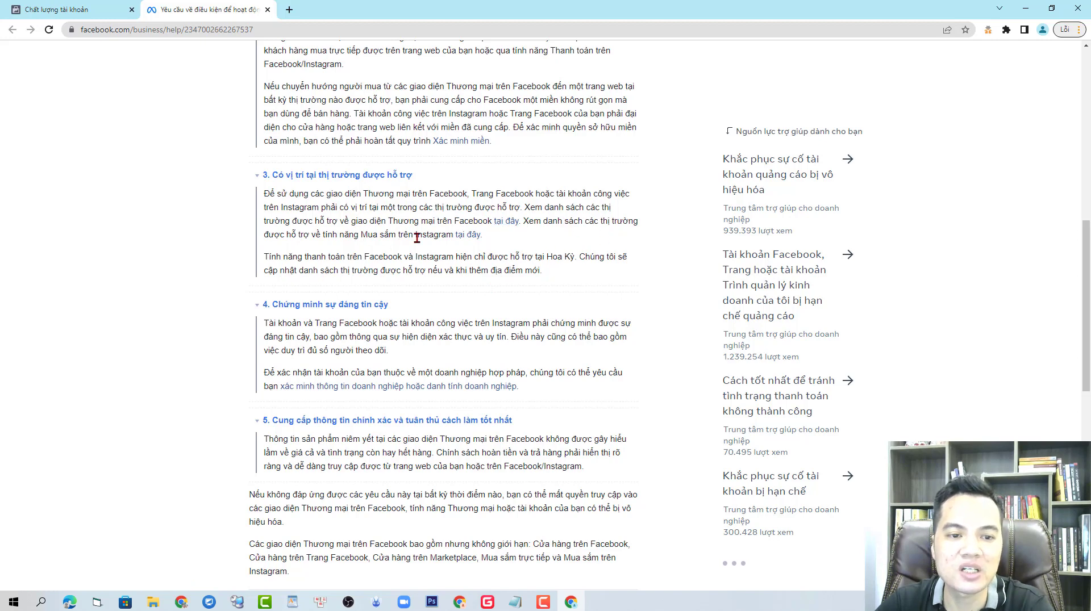
Open the Xác minh miền documentation linked under requirement 2 in a new tab and read its explanation of domain verification.
scroll(568, 364, "up", 2)
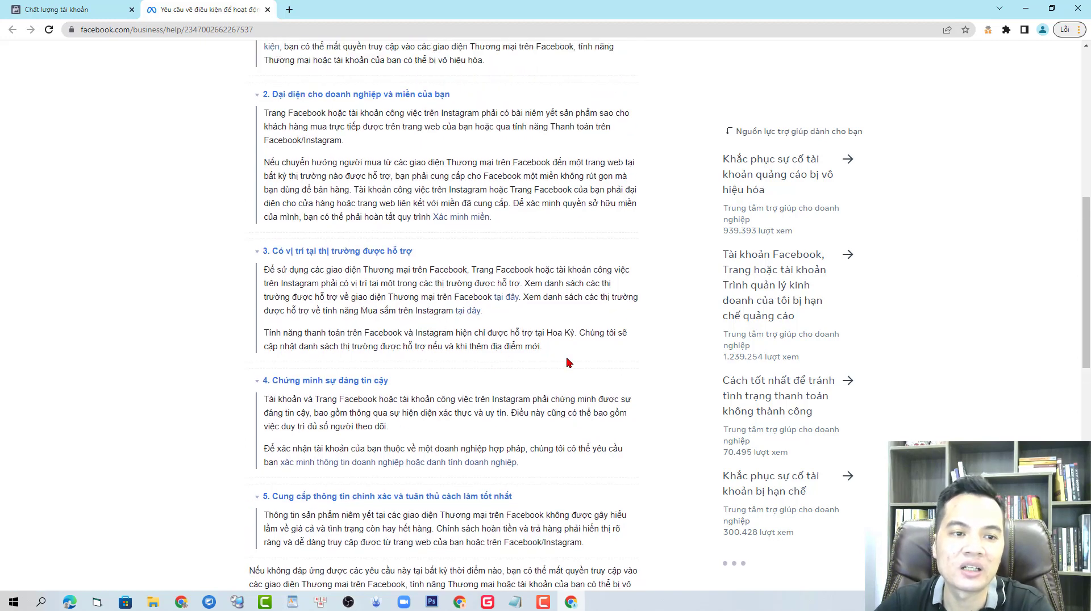
right_click(466, 219)
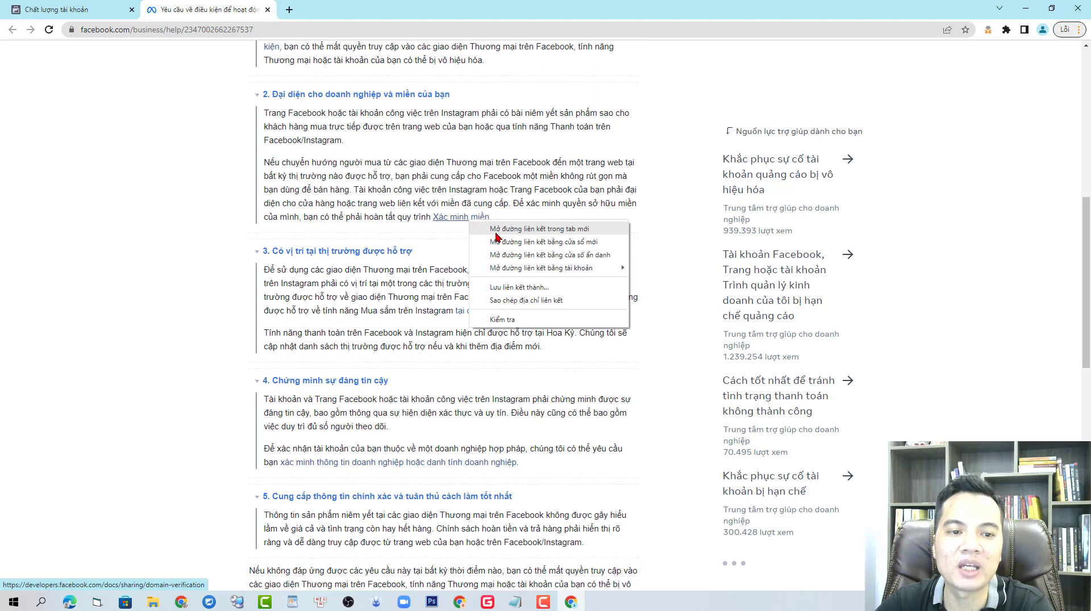
left_click(496, 233)
left_click(341, 5)
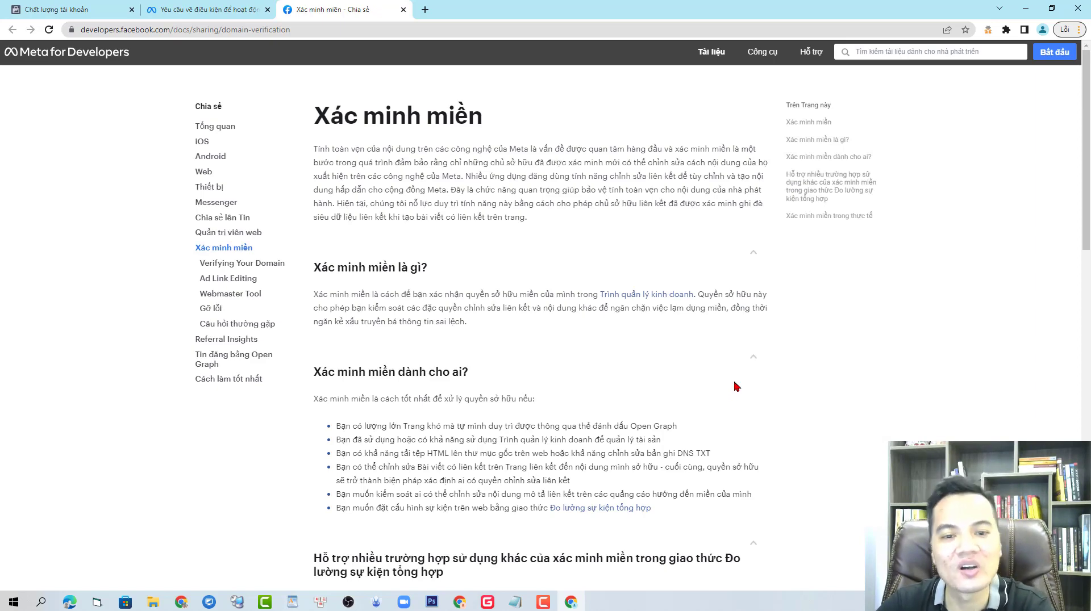
scroll(736, 386, "down", 3)
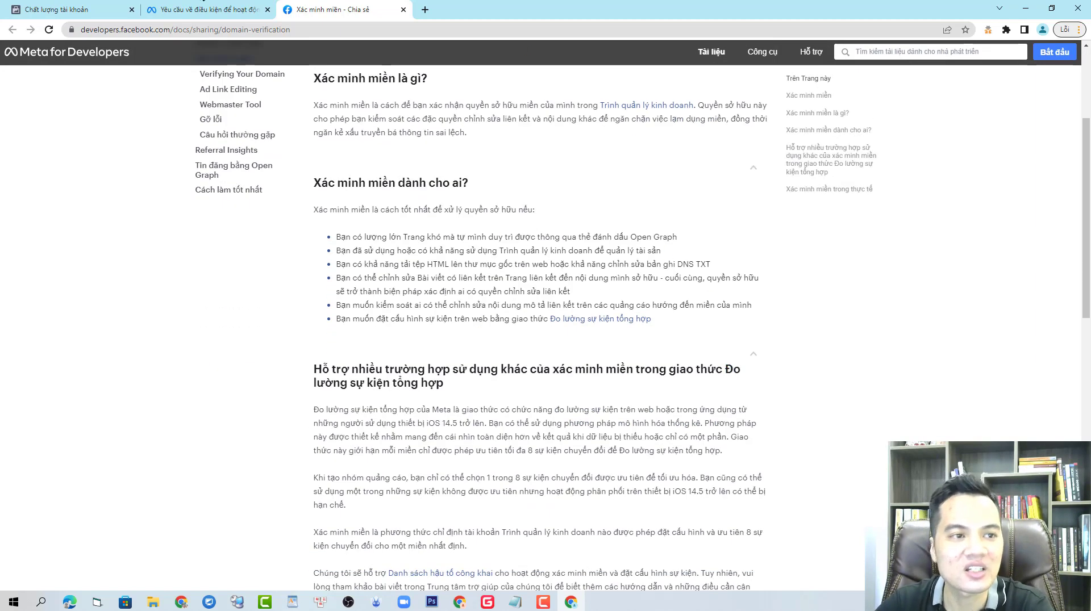
Return to the Chất lượng tài khoản page, view the details of ad account B2, and open that account in Ads Manager.
left_click(74, 9)
scroll(516, 306, "down", 2)
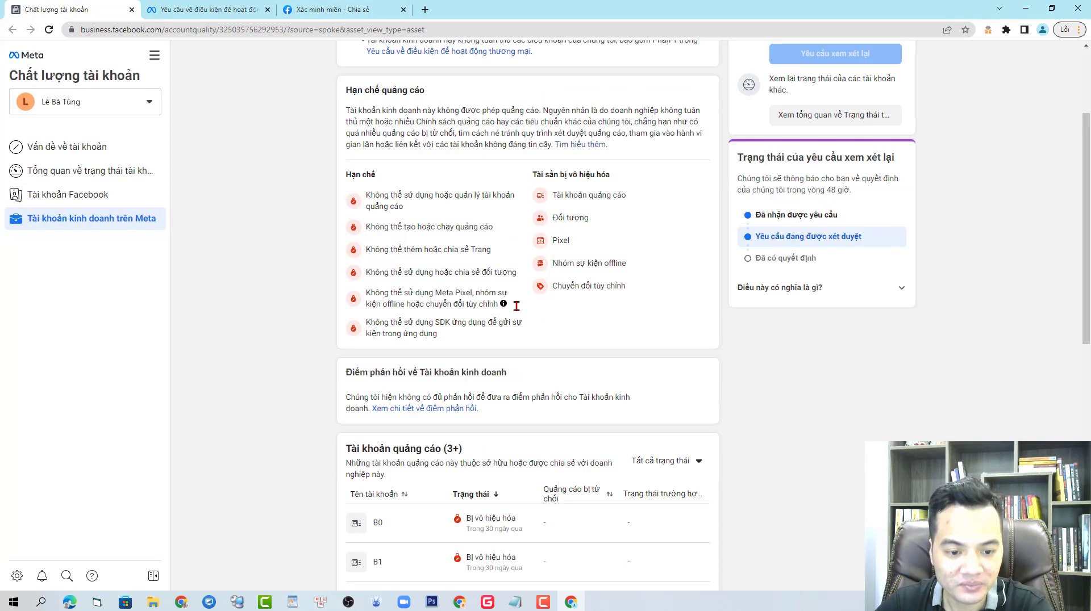
scroll(516, 306, "down", 1)
left_click(409, 529)
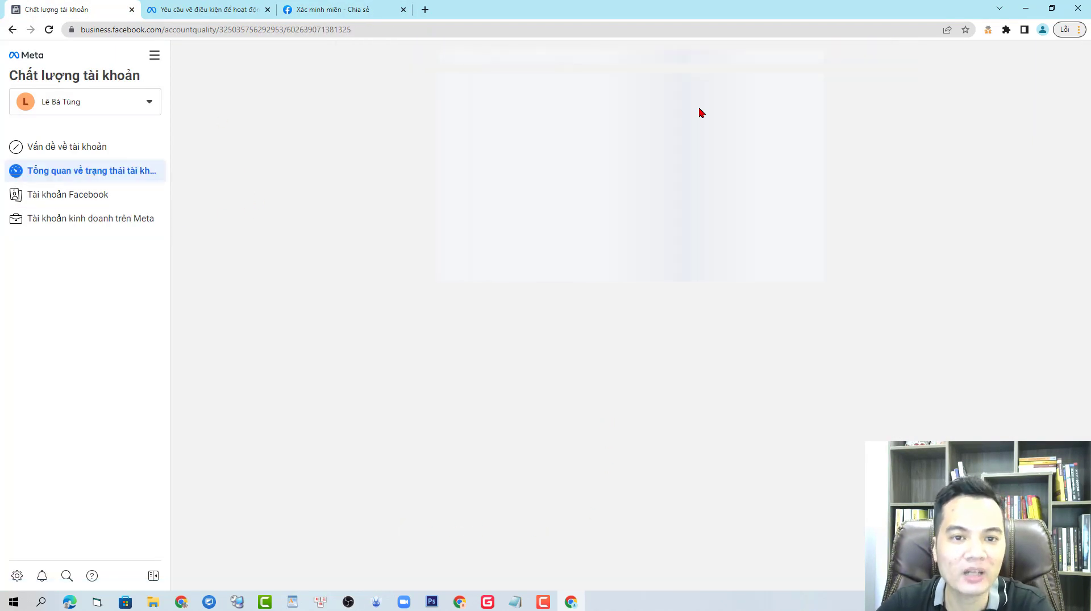
left_click(653, 106)
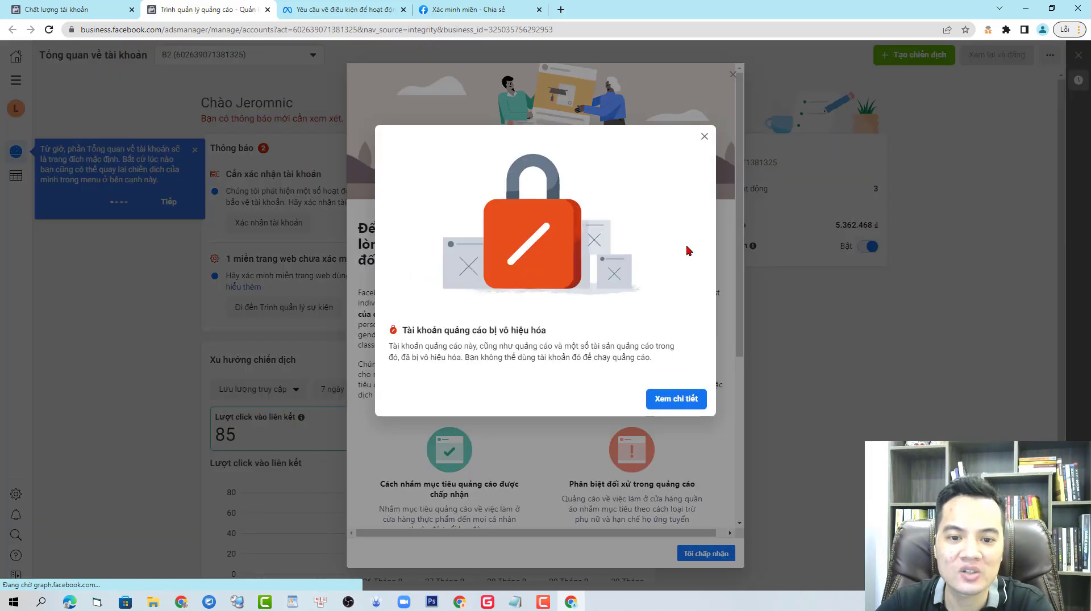
Dismiss the pop-ups over B2's account overview, review its notifications and campaign trends, and show its campaign list.
left_click(713, 122)
left_click(305, 143)
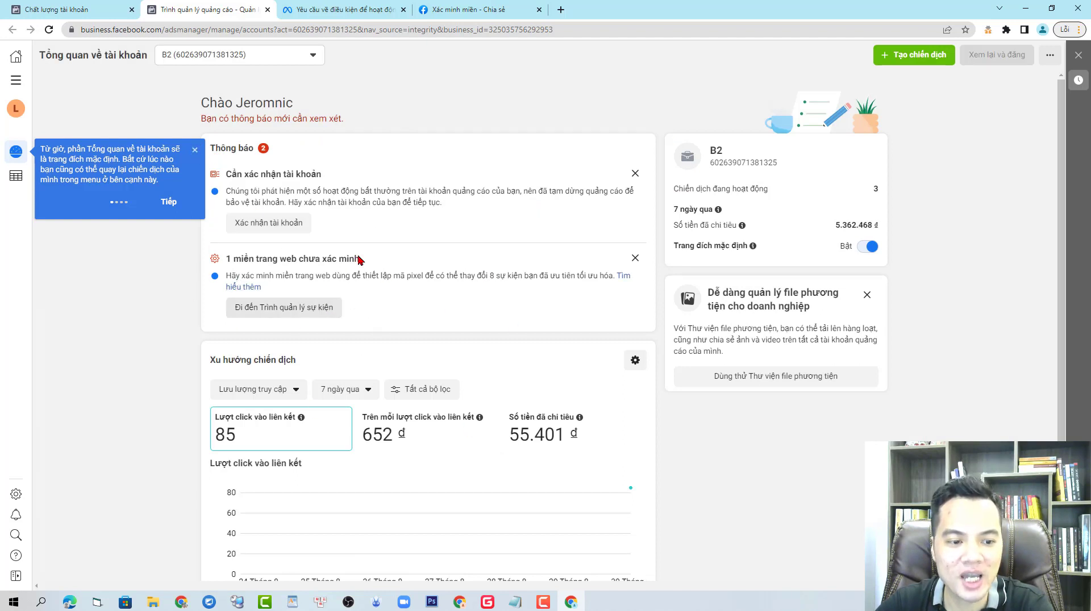
scroll(335, 385, "down", 1)
scroll(335, 386, "down", 1)
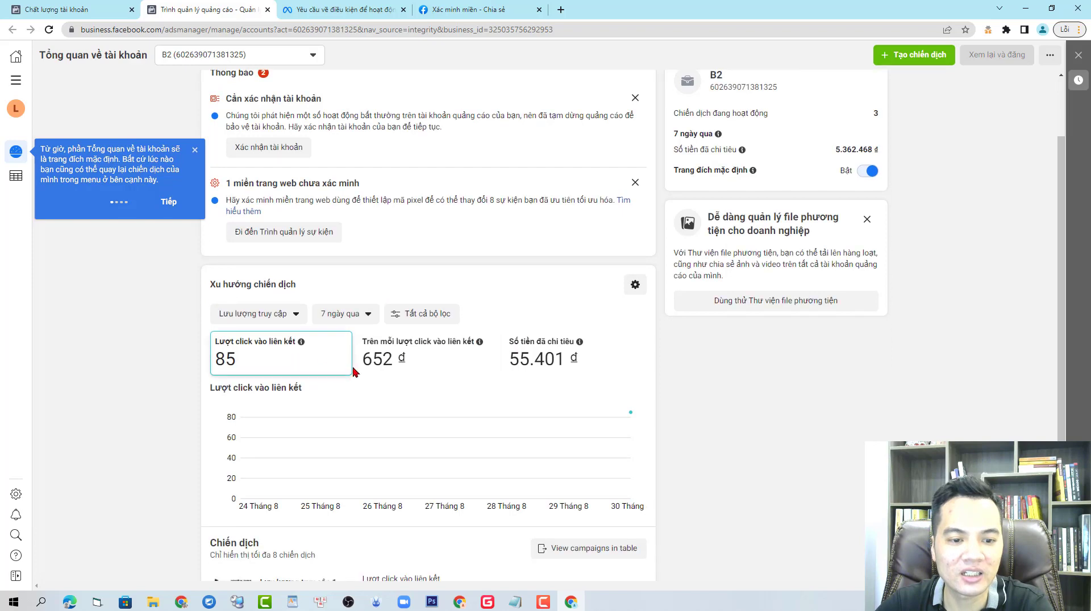
left_click(195, 149)
left_click(17, 176)
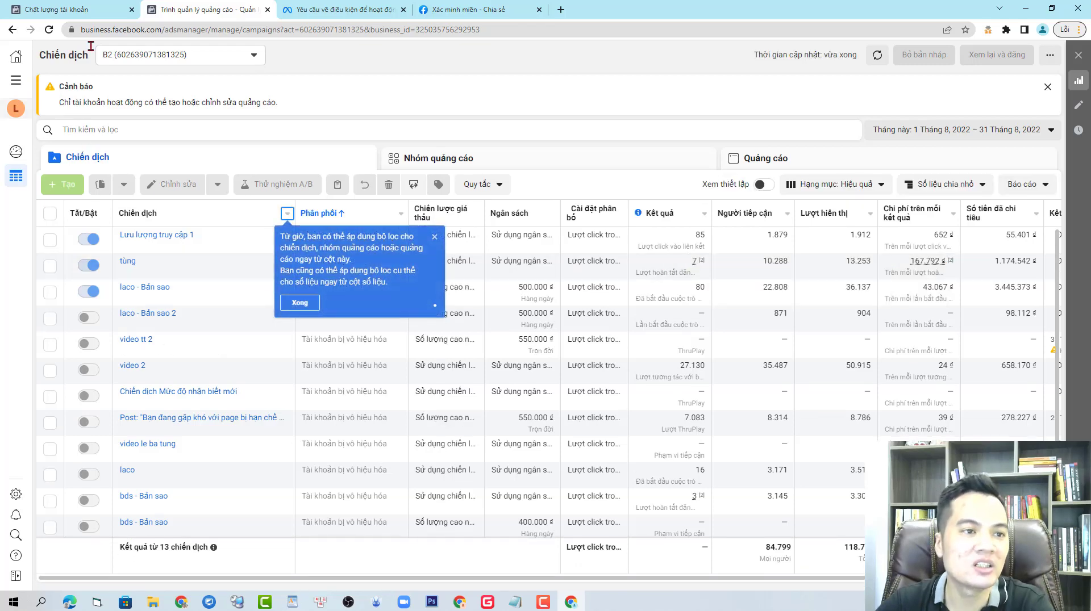
Open the business settings and check the Pixel, Danh mục, Nhóm sự kiện offline and Chuyển đổi tùy chỉnh data sources.
left_click(18, 116)
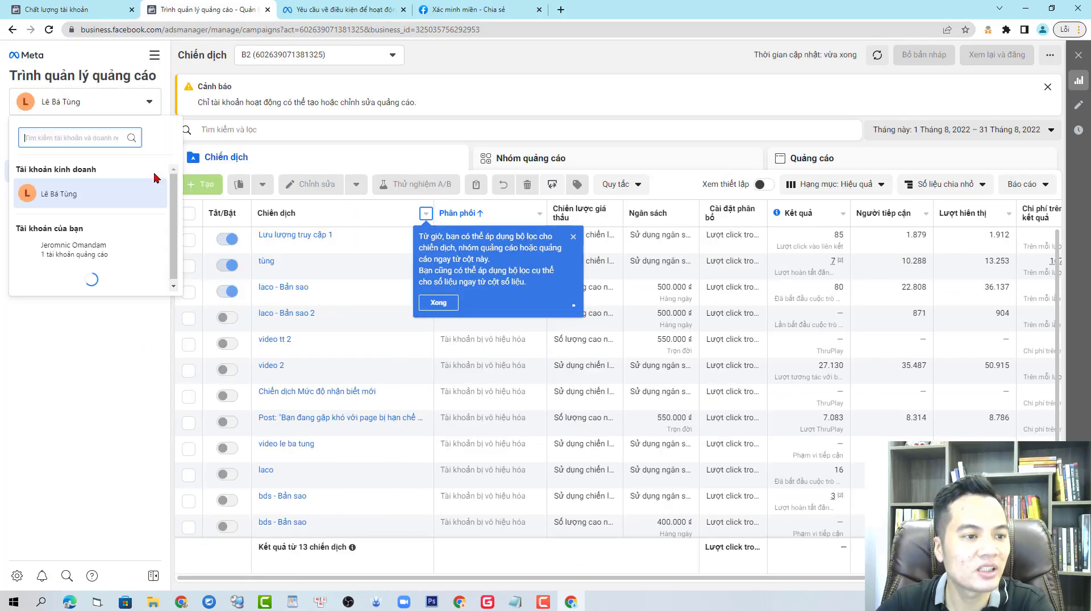
left_click(159, 199)
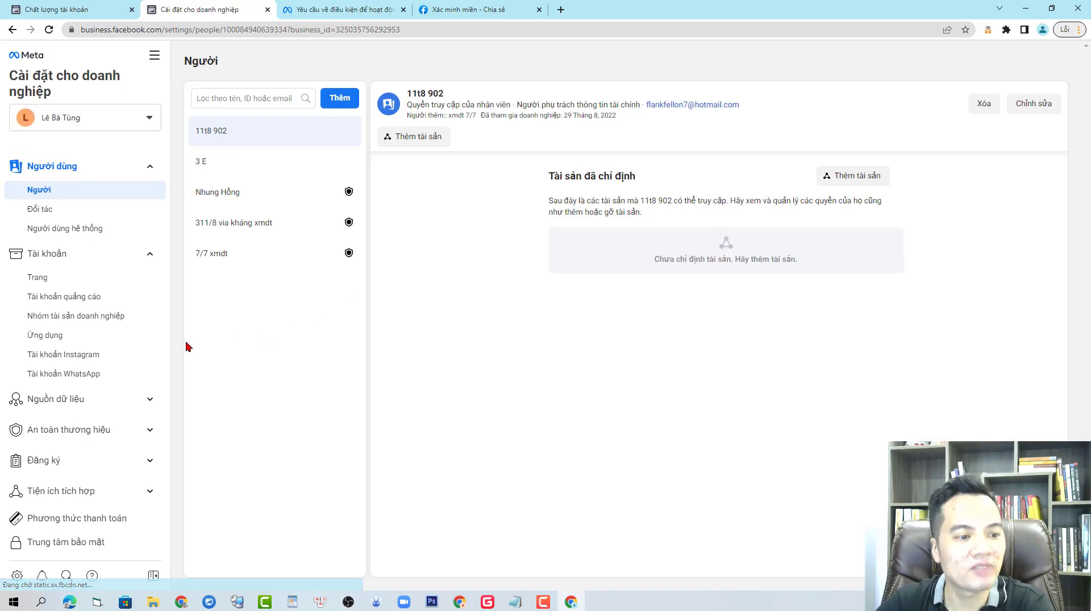
left_click(83, 403)
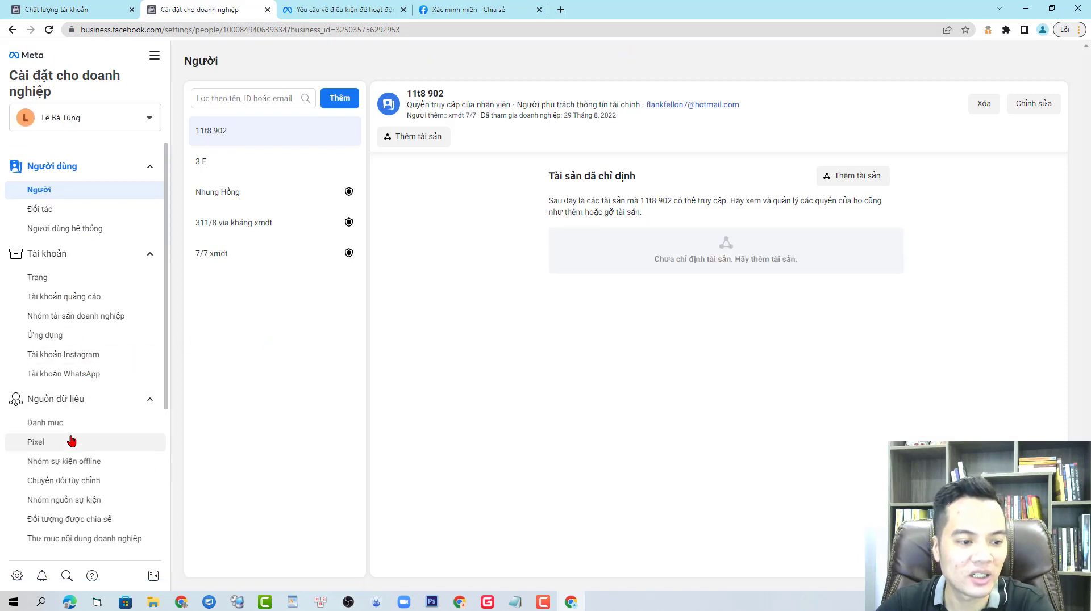
left_click(70, 441)
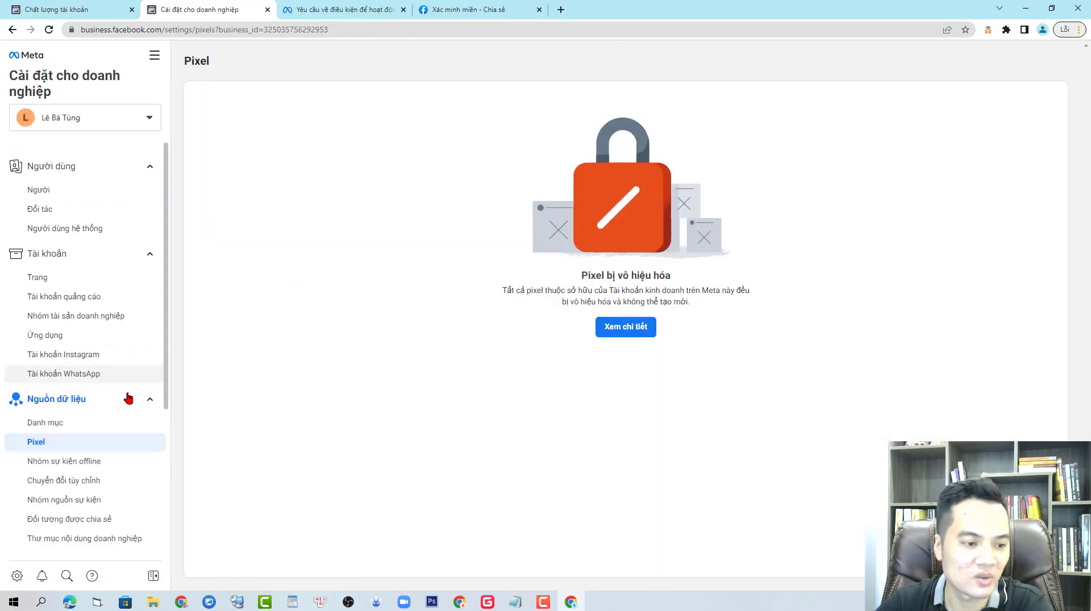
left_click(71, 425)
left_click(90, 463)
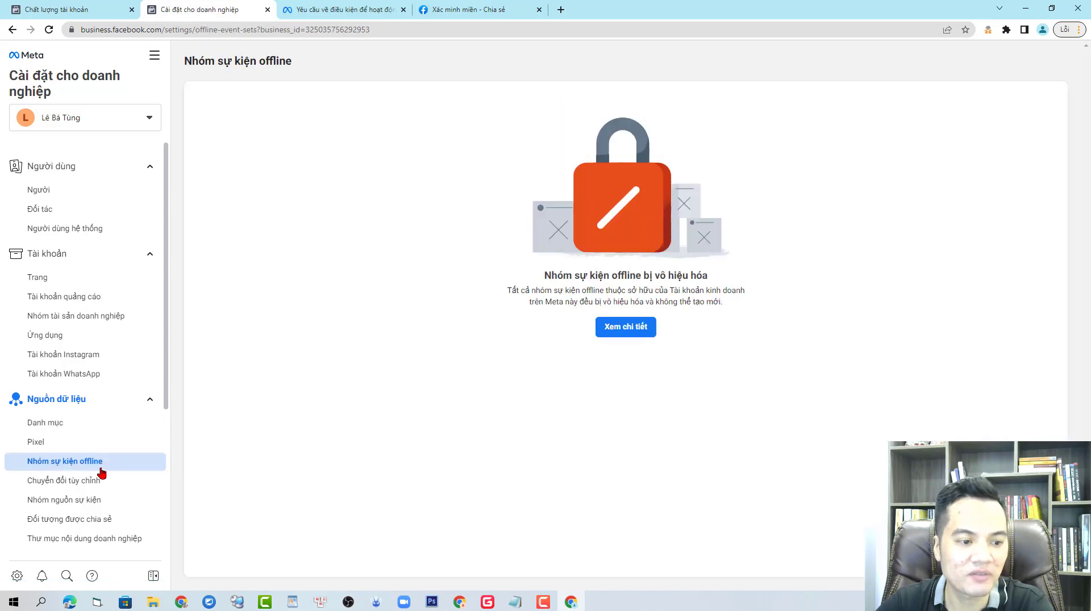
left_click(86, 482)
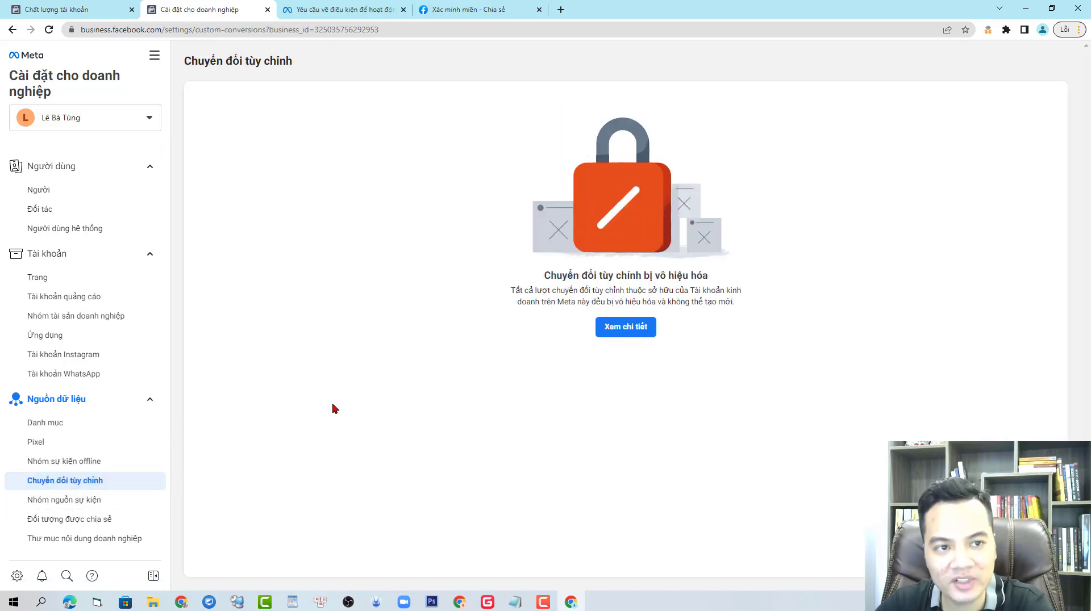
Return to the Xác minh miền documentation and reread the section on who domain verification is for.
left_click(480, 8)
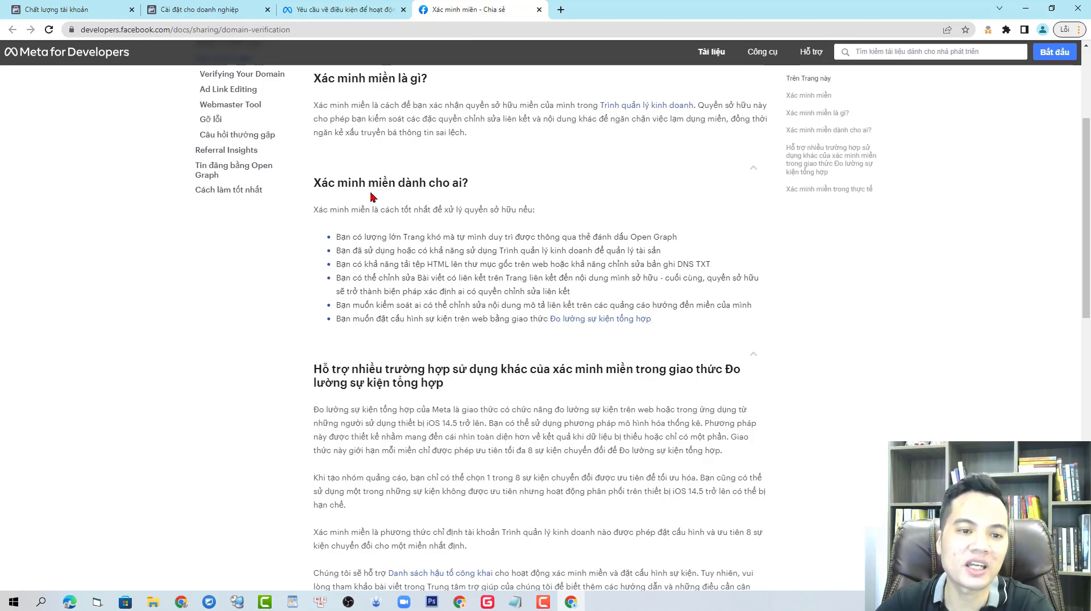
left_click_drag(336, 237, 577, 239)
left_click(393, 282)
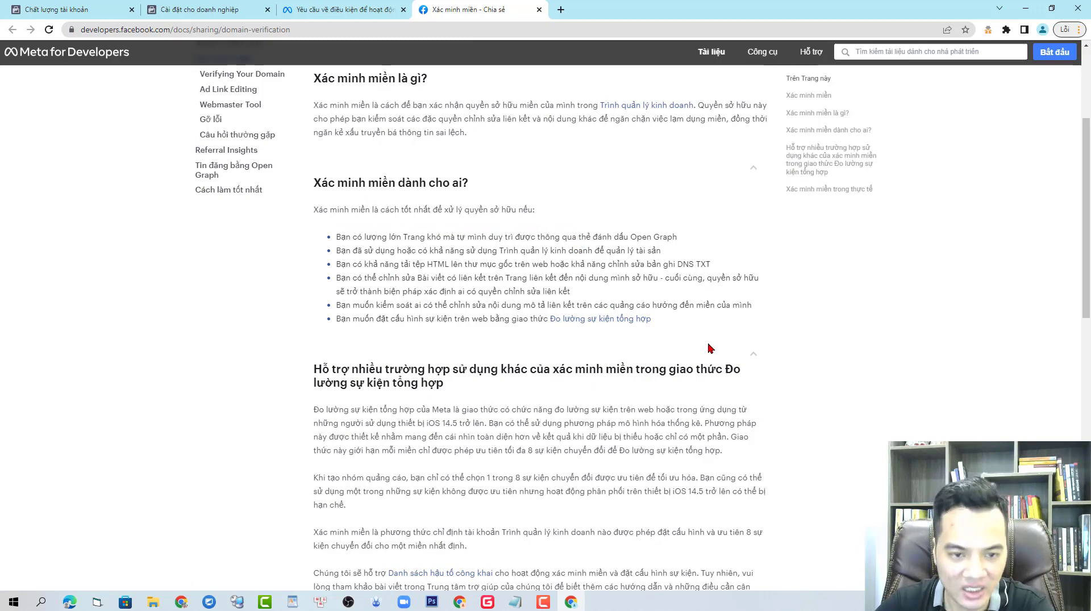
left_click_drag(708, 348, 596, 199)
left_click(710, 202)
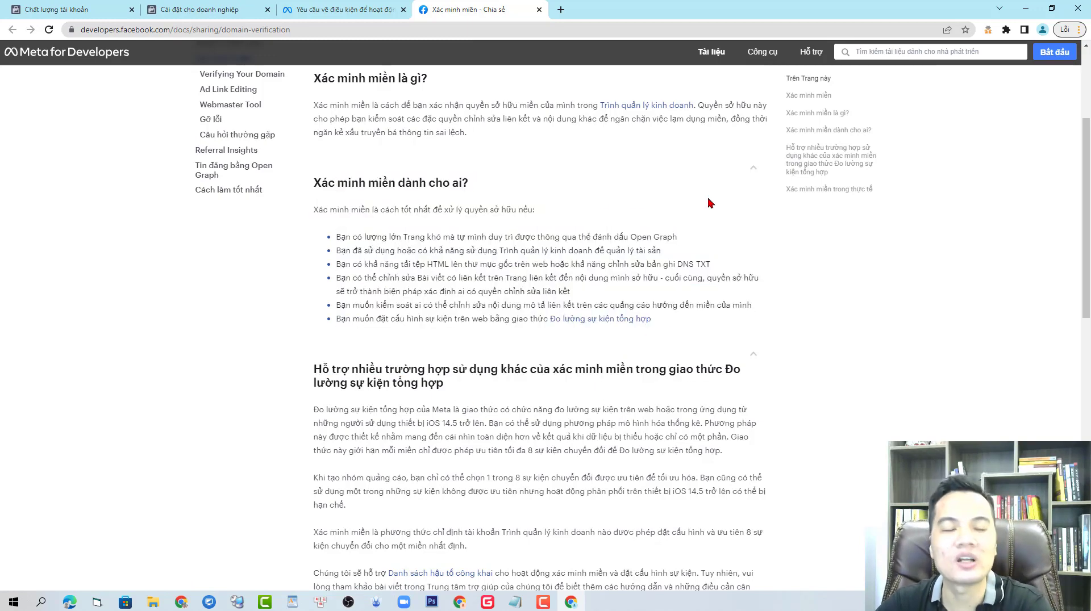
Show Vấn đề về tài khoản on the account quality page and dismiss its introduction to review the recent account issues.
left_click(45, 6)
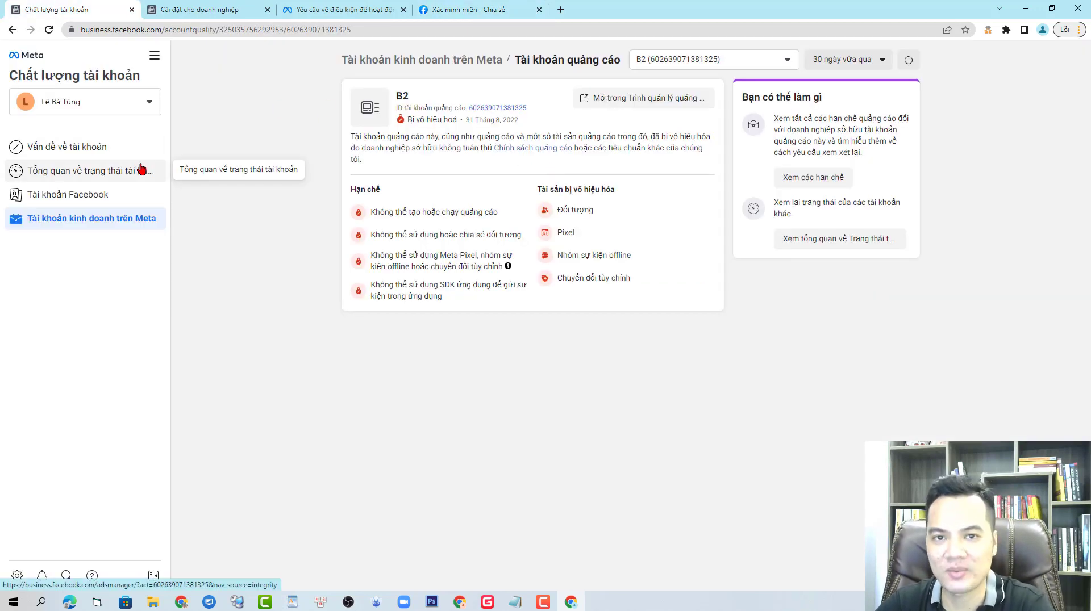
left_click(80, 149)
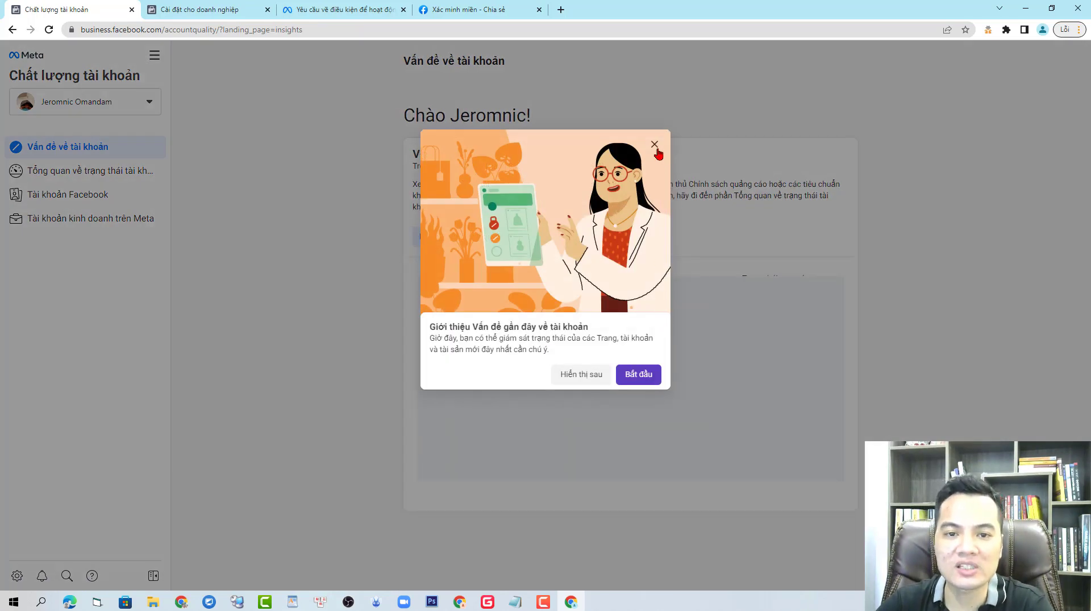
left_click(654, 145)
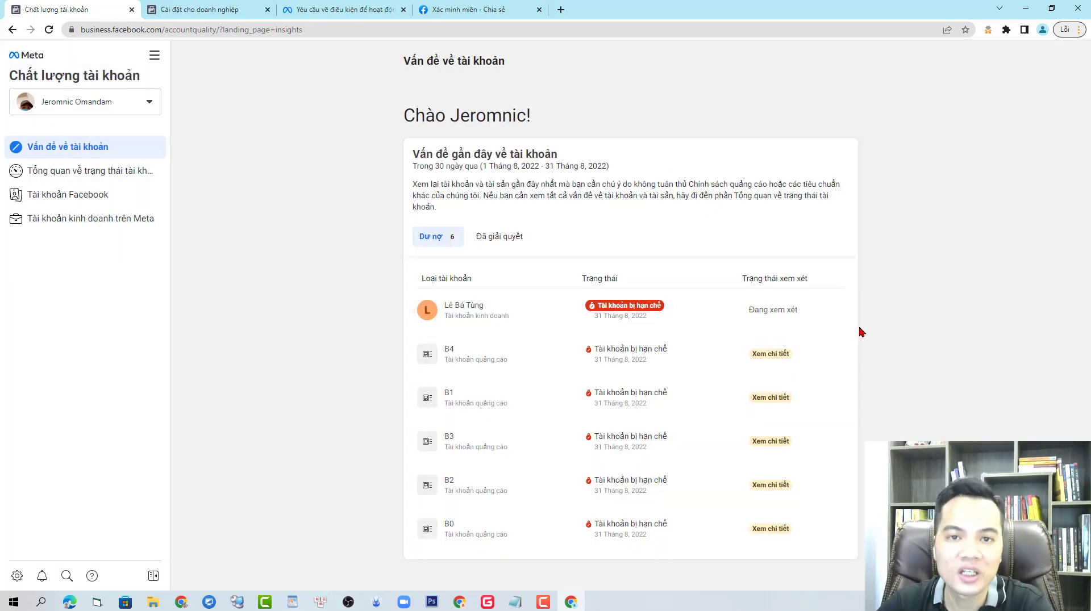